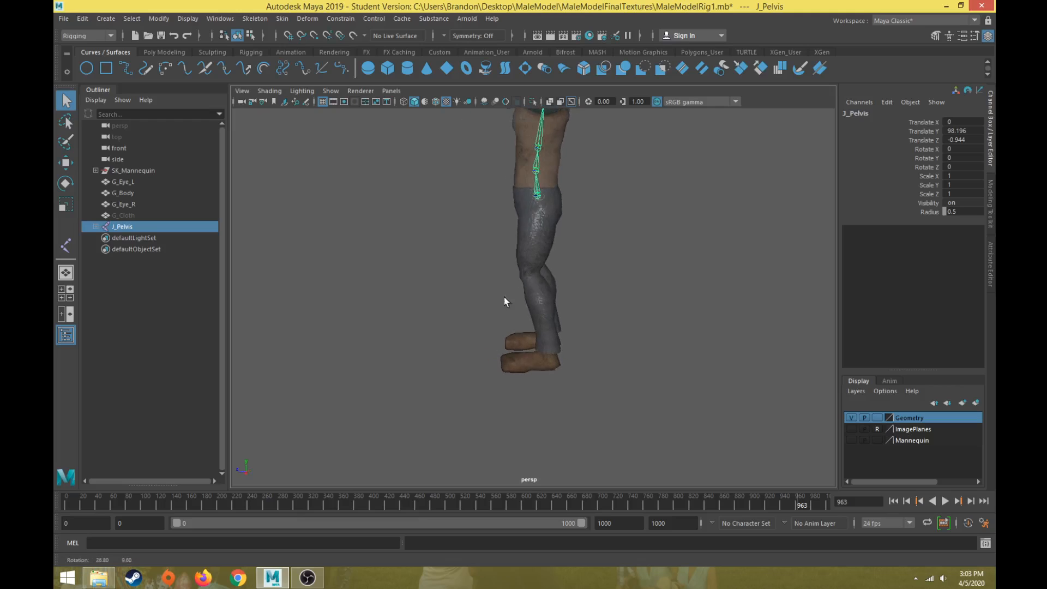
# Create a separate hip joint just below the pelvis joint in the side view, at about Y 95.8, Z -1.2.
pyautogui.press('space')
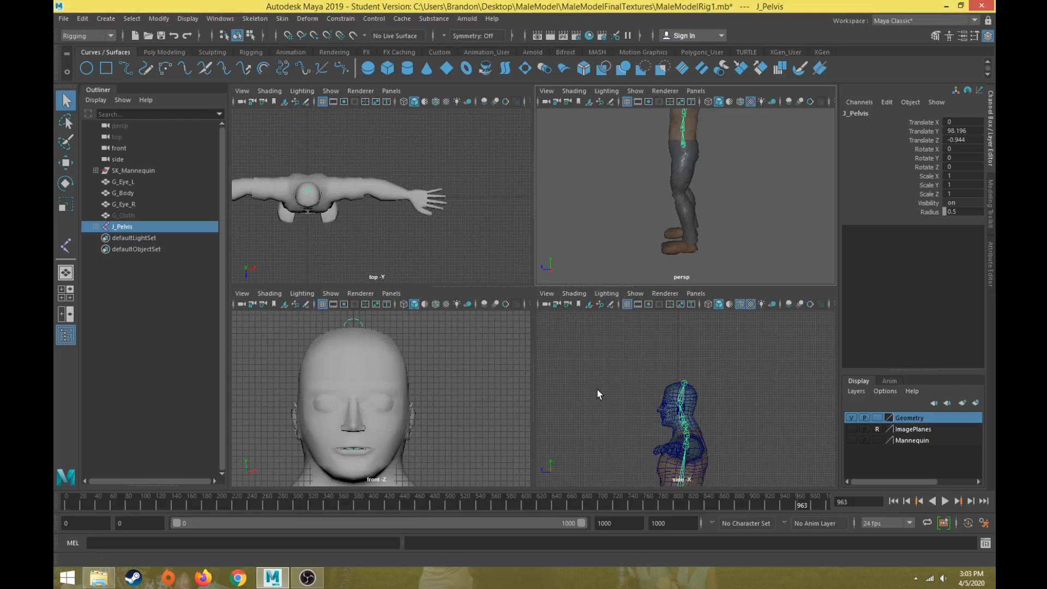
pyautogui.press('space')
pyautogui.scroll(5, 583, 392)
pyautogui.keyDown('alt'); pyautogui.moveTo(603, 363); pyautogui.dragTo(575, 248, button='middle'); pyautogui.keyUp('alt')
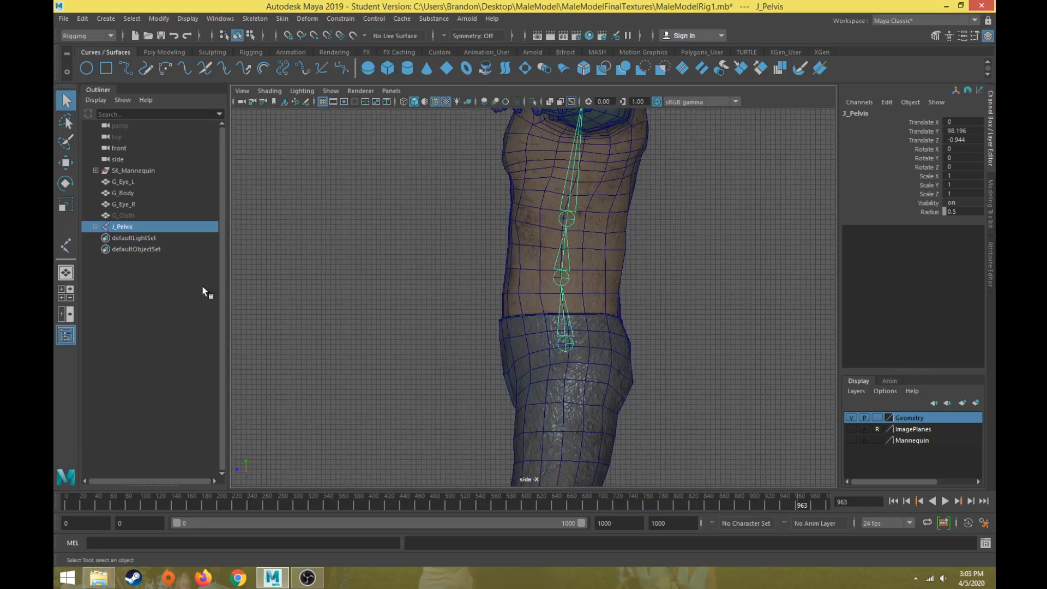
pyautogui.click(66, 246)
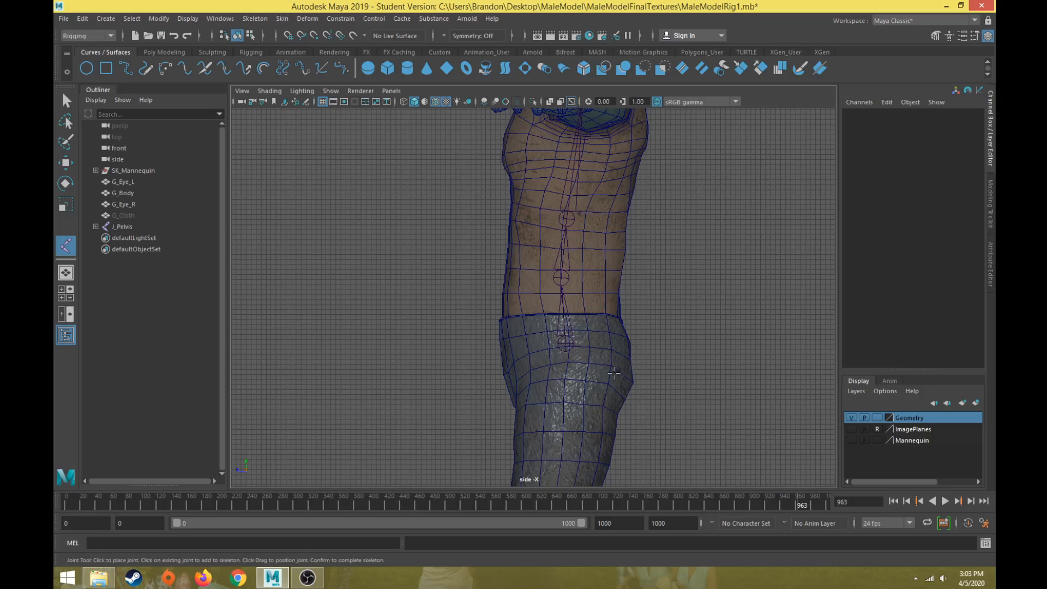
pyautogui.moveTo(599, 338); pyautogui.dragTo(565, 356)
# Show wireframe on shaded in the perspective view and raise the new hip joint slightly to about Y 95.94.
pyautogui.press('space')
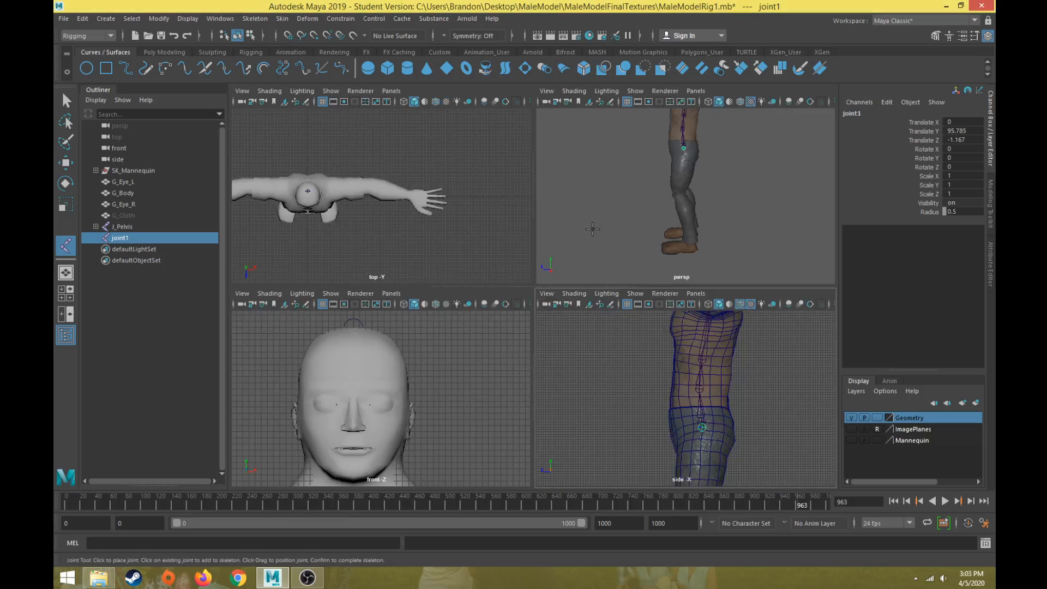
pyautogui.press('space')
pyautogui.keyDown('alt'); pyautogui.moveTo(528, 285); pyautogui.dragTo(575, 283); pyautogui.keyUp('alt')
pyautogui.scroll(4, 574, 283)
pyautogui.press('w')
pyautogui.keyDown('alt'); pyautogui.moveTo(517, 243); pyautogui.dragTo(524, 449, button='middle'); pyautogui.keyUp('alt')
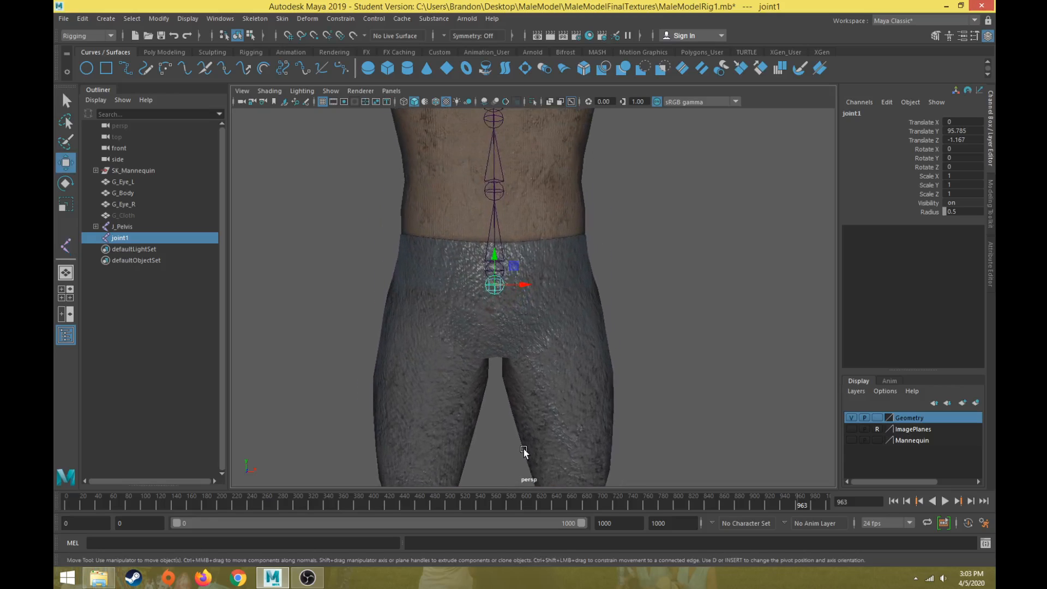
pyautogui.keyDown('alt'); pyautogui.moveTo(524, 449); pyautogui.dragTo(507, 417); pyautogui.keyUp('alt')
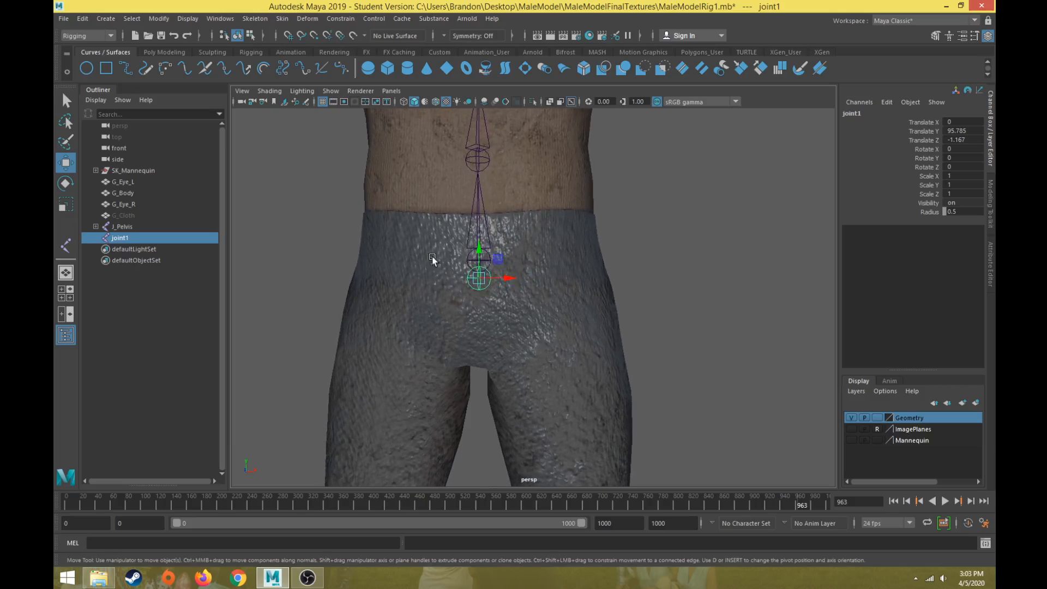
pyautogui.click(437, 102)
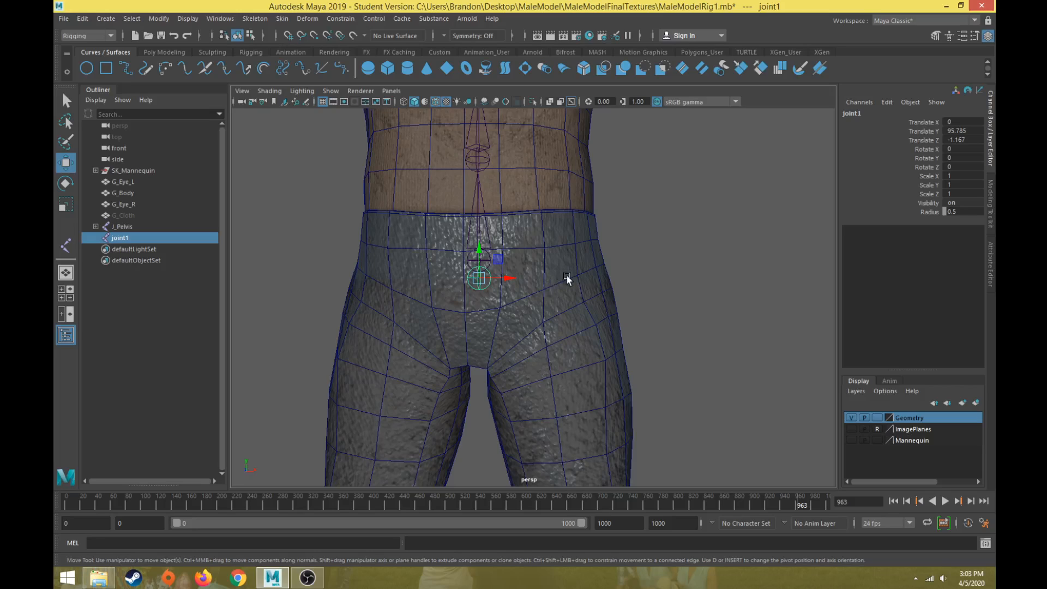
pyautogui.moveTo(480, 251); pyautogui.dragTo(480, 248)
# Move the hip joint slightly backward in the side view to about Z -1.59.
pyautogui.press('space')
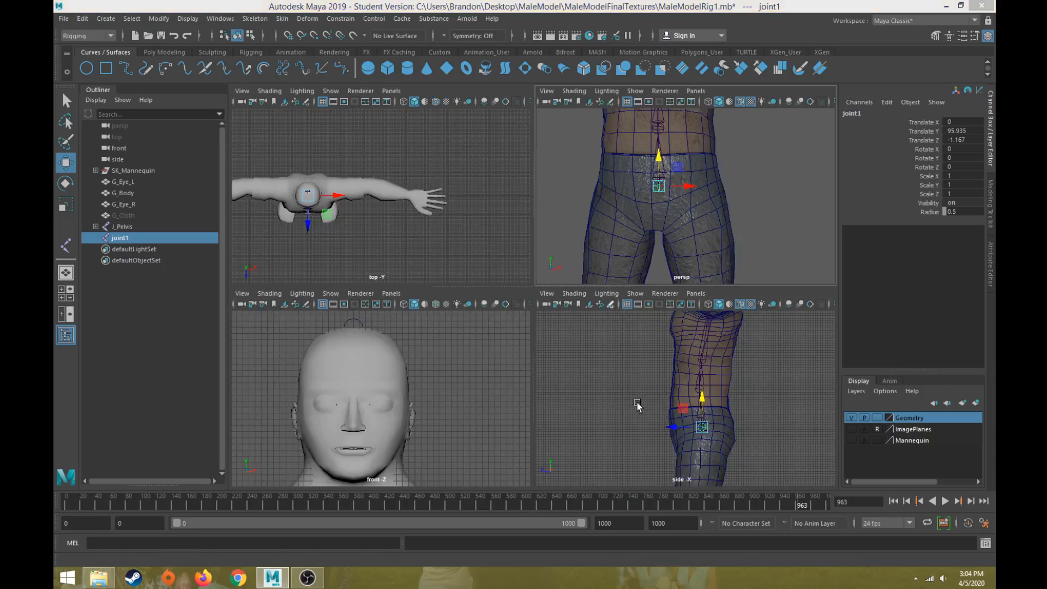
pyautogui.press('space')
pyautogui.scroll(5, 443, 368)
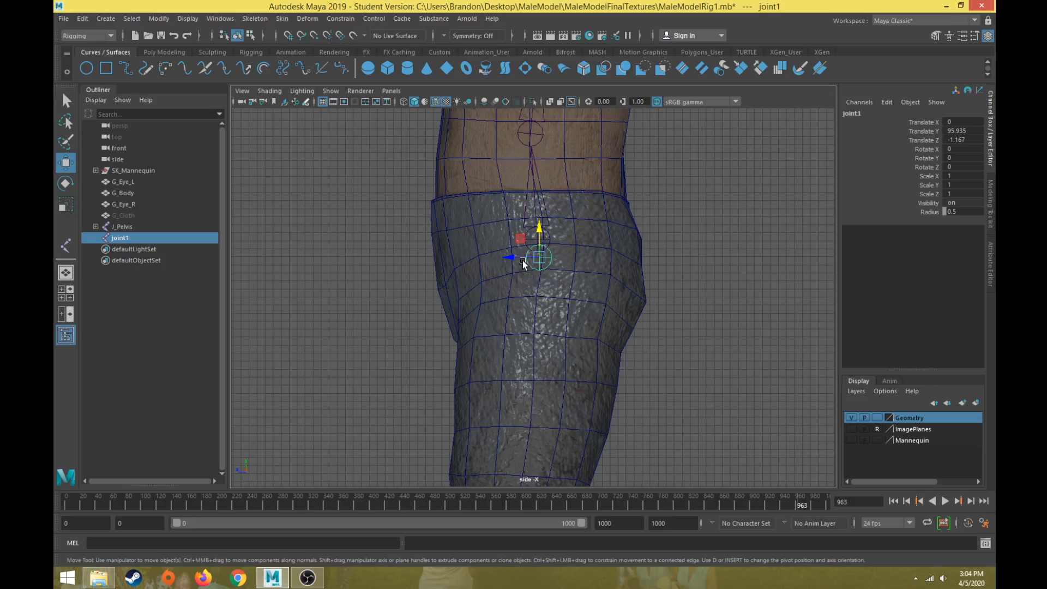
pyautogui.moveTo(511, 257); pyautogui.dragTo(516, 262)
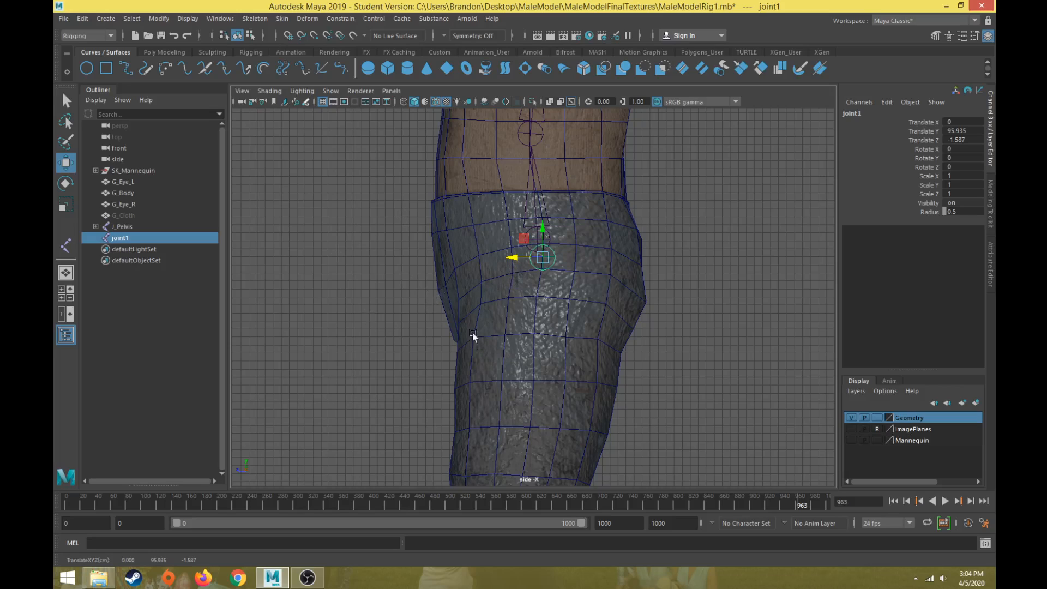
# Duplicate the hip joint and place the copy at the knee, at about Y 57.2, Z 2.27.
pyautogui.scroll(3, 538, 295)
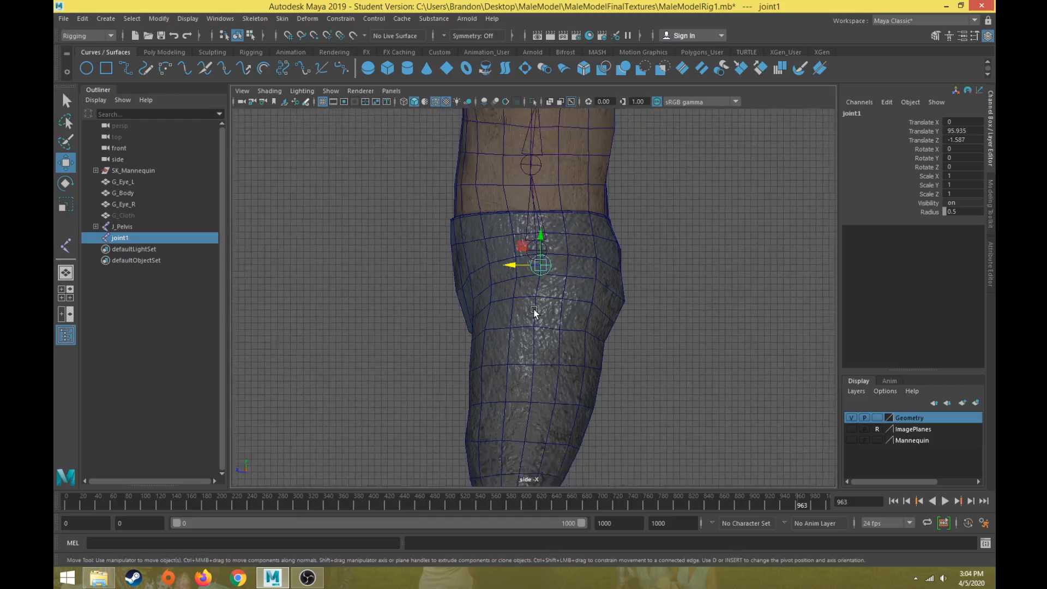
pyautogui.keyDown('alt'); pyautogui.moveTo(535, 303); pyautogui.dragTo(504, 213, button='middle'); pyautogui.keyUp('alt')
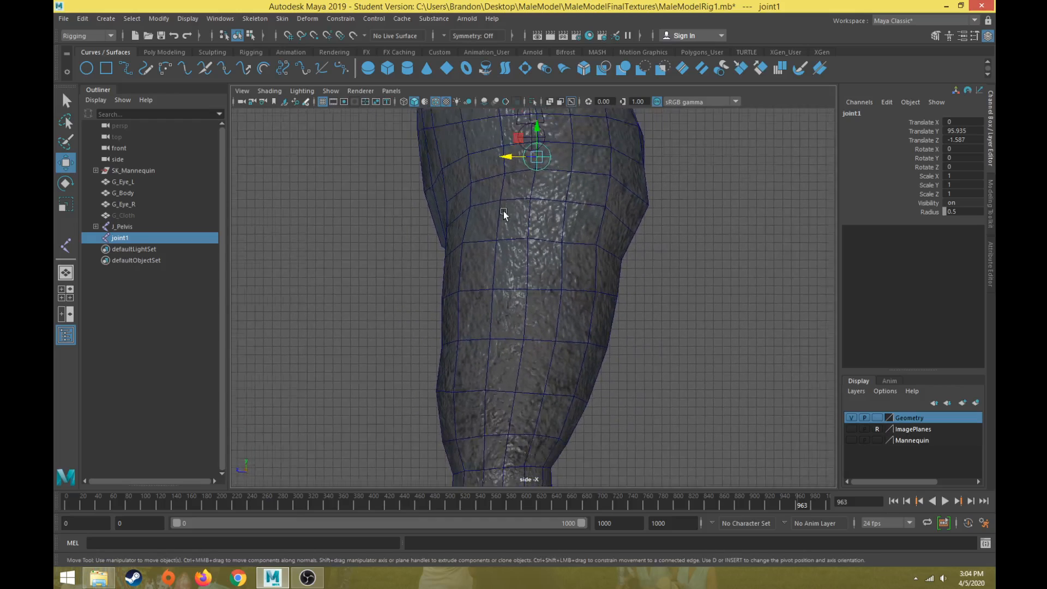
pyautogui.scroll(-3, 503, 214)
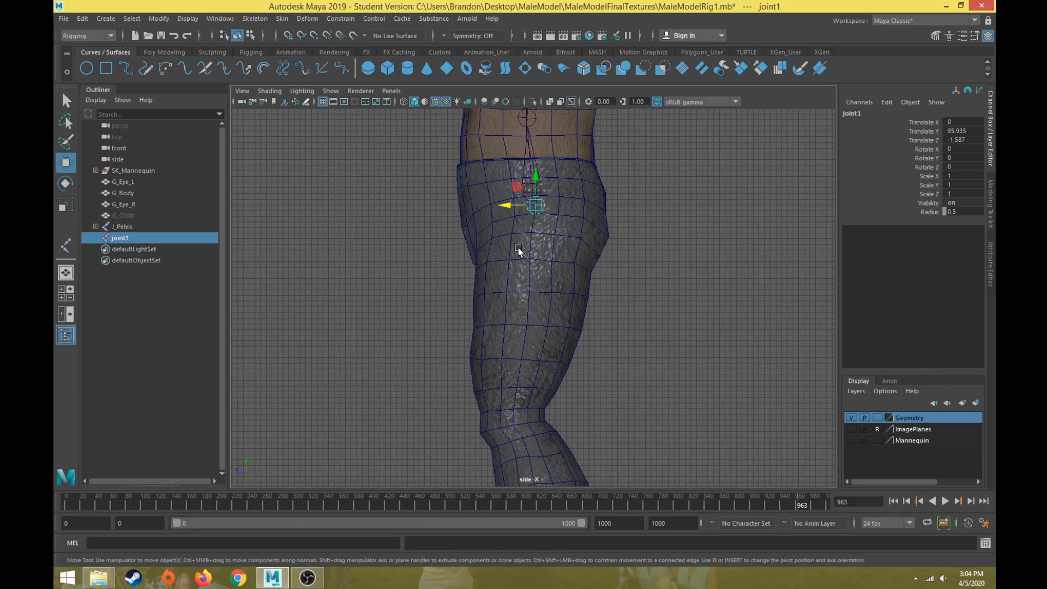
pyautogui.scroll(3, 526, 224)
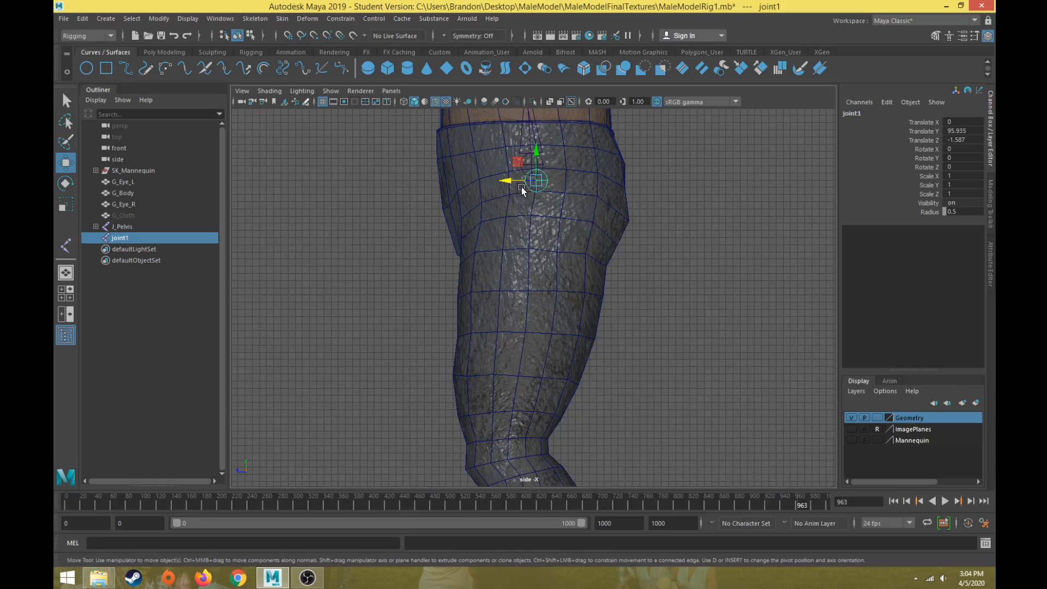
pyautogui.hotkey('ctrl', 'd')
pyautogui.moveTo(519, 163); pyautogui.dragTo(492, 438)
pyautogui.keyDown('alt'); pyautogui.moveTo(492, 439); pyautogui.dragTo(480, 298, button='middle'); pyautogui.keyUp('alt')
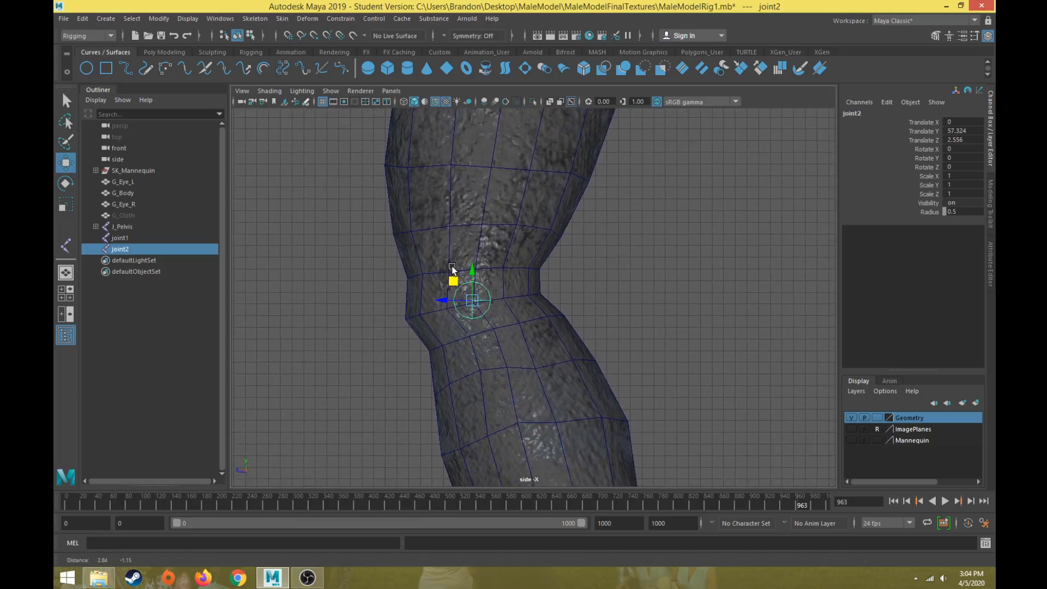
pyautogui.moveTo(454, 278); pyautogui.dragTo(457, 280)
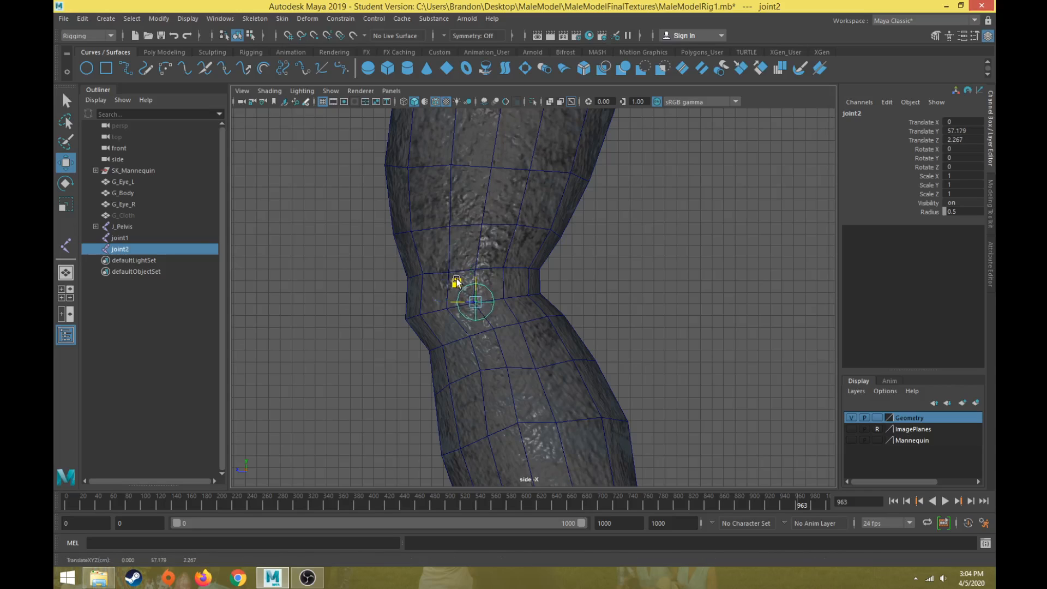
# Raise the knee joint to about Y 60.1 so it sits at the narrow part of the knee.
pyautogui.scroll(-5, 456, 289)
pyautogui.scroll(3, 472, 294)
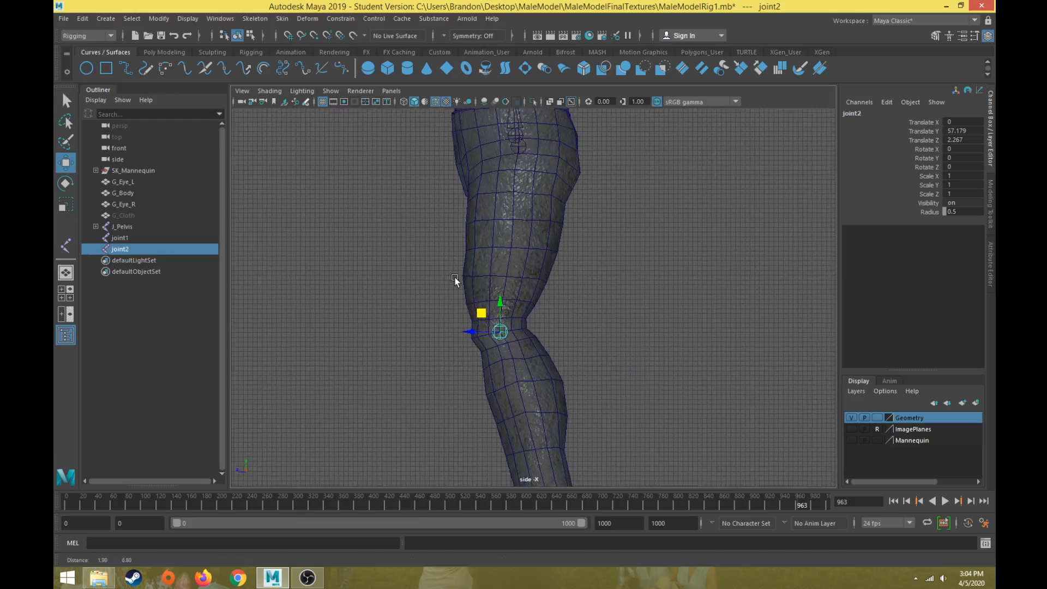
pyautogui.scroll(1, 455, 281)
pyautogui.moveTo(491, 323)
pyautogui.mouseDown()
pyautogui.moveTo(489, 137)
pyautogui.moveTo(491, 306)
pyautogui.mouseUp()
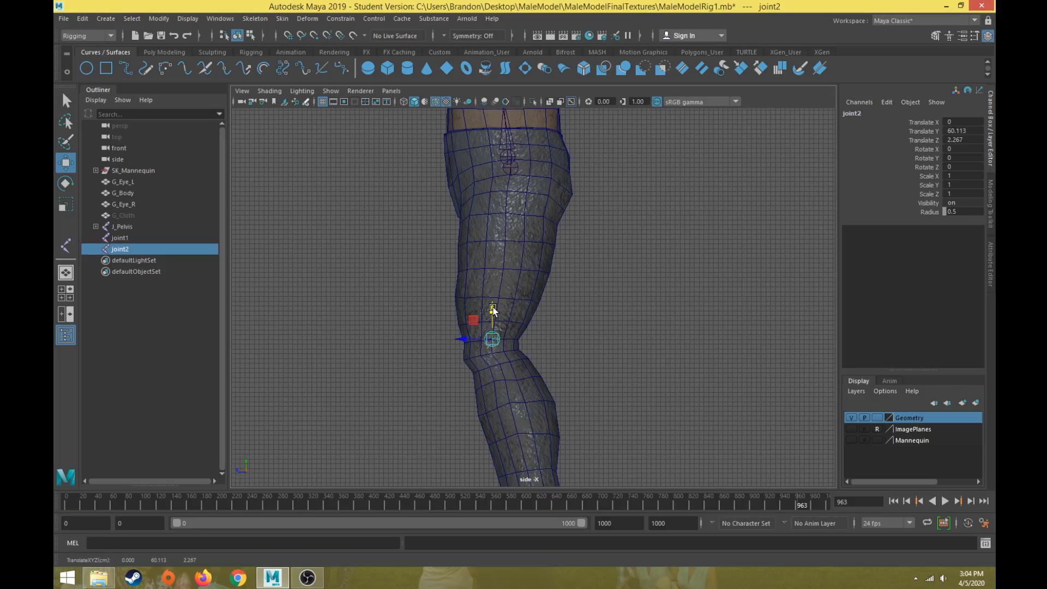
# Duplicate the knee joint and place the copy at the ankle, at about Y 12.97, Z -7.67.
pyautogui.scroll(-2, 457, 401)
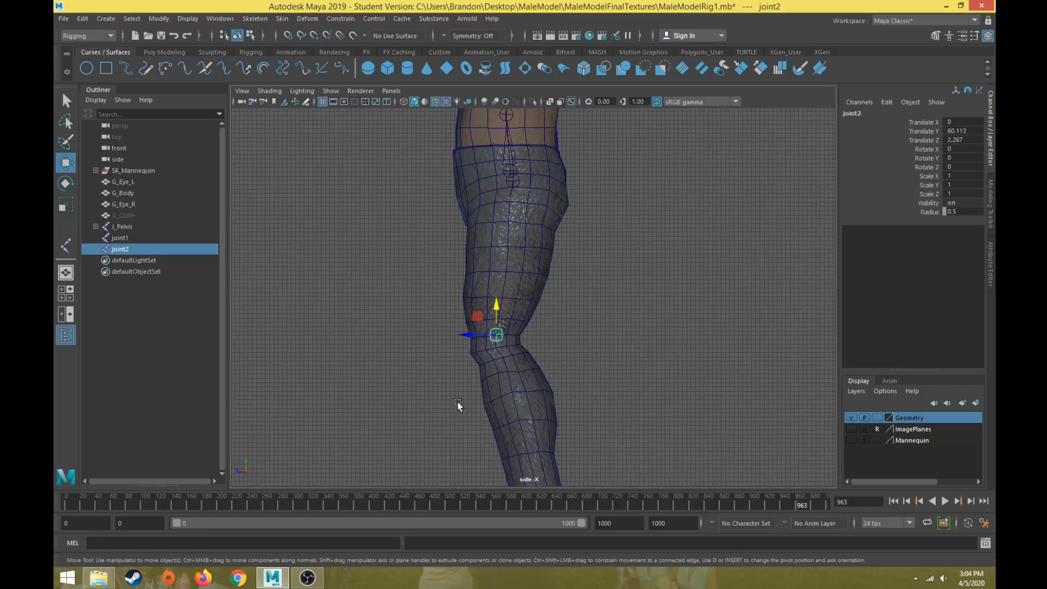
pyautogui.keyDown('alt'); pyautogui.moveTo(403, 319); pyautogui.dragTo(330, 262, button='middle'); pyautogui.keyUp('alt')
pyautogui.click(434, 229)
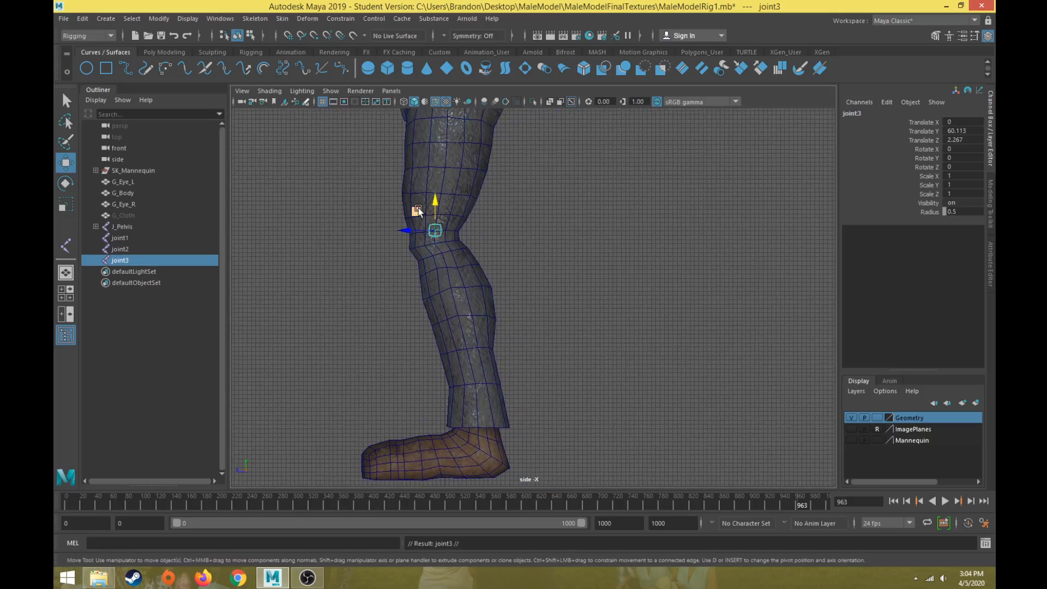
pyautogui.moveTo(411, 229); pyautogui.dragTo(453, 423, button='middle')
pyautogui.scroll(5, 545, 293)
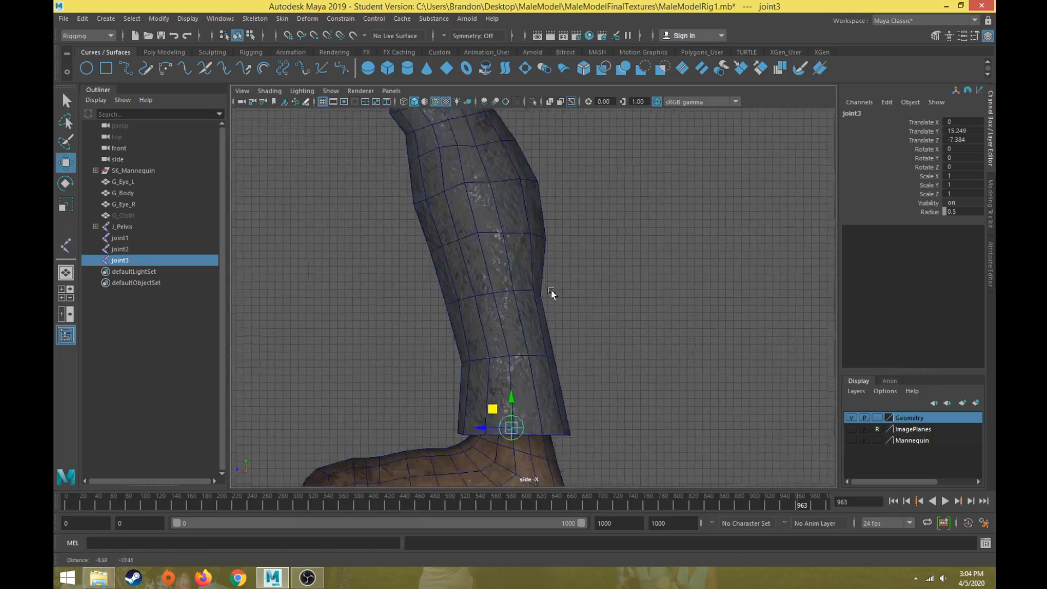
pyautogui.moveTo(533, 295); pyautogui.dragTo(536, 319, button='middle')
# Check the ankle in wireframe, lower its joint to about Y 12.57, and inspect the hip, knee and ankle joints together.
pyautogui.press('4')
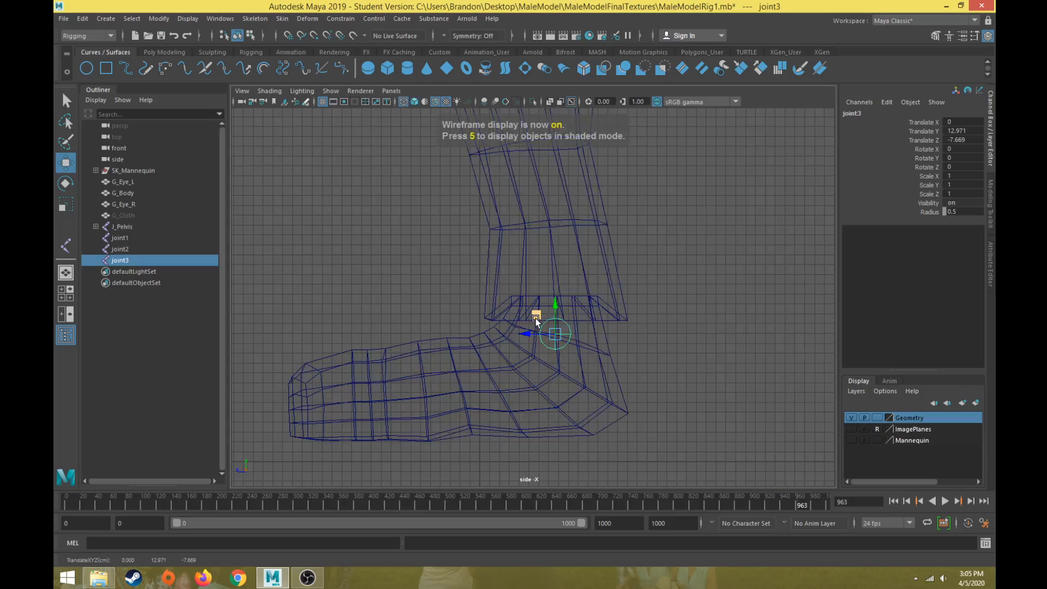
pyautogui.press('5')
pyautogui.press('6')
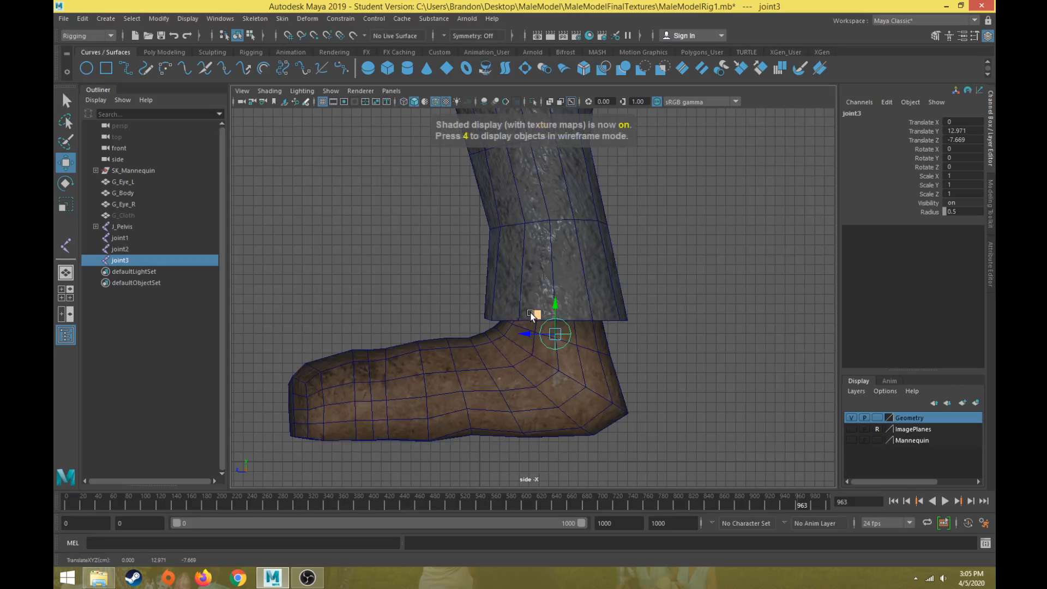
pyautogui.moveTo(531, 316); pyautogui.dragTo(536, 321, button='middle')
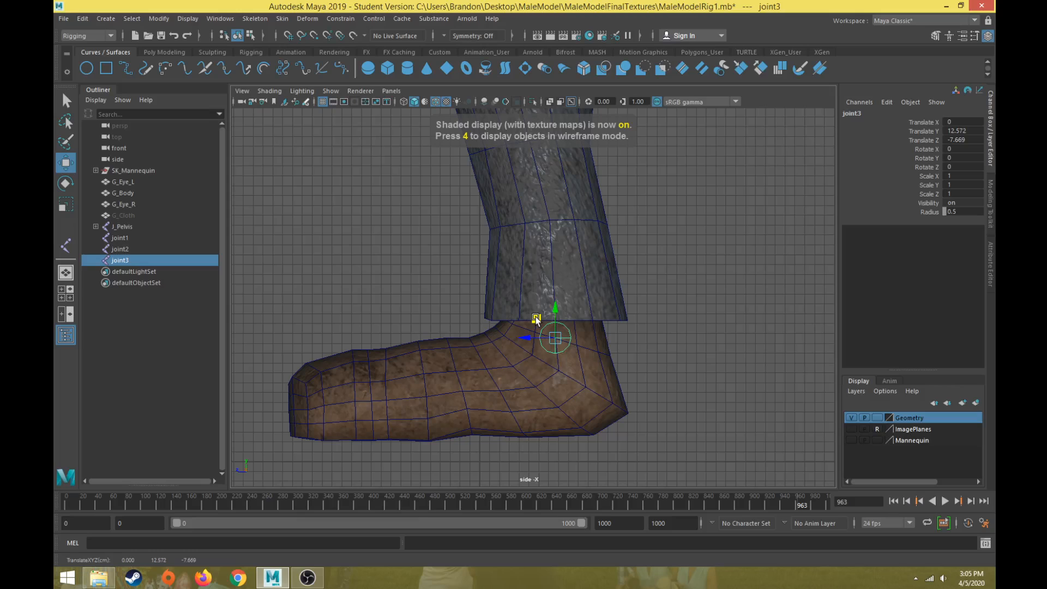
pyautogui.scroll(-5, 535, 318)
pyautogui.scroll(-4, 441, 250)
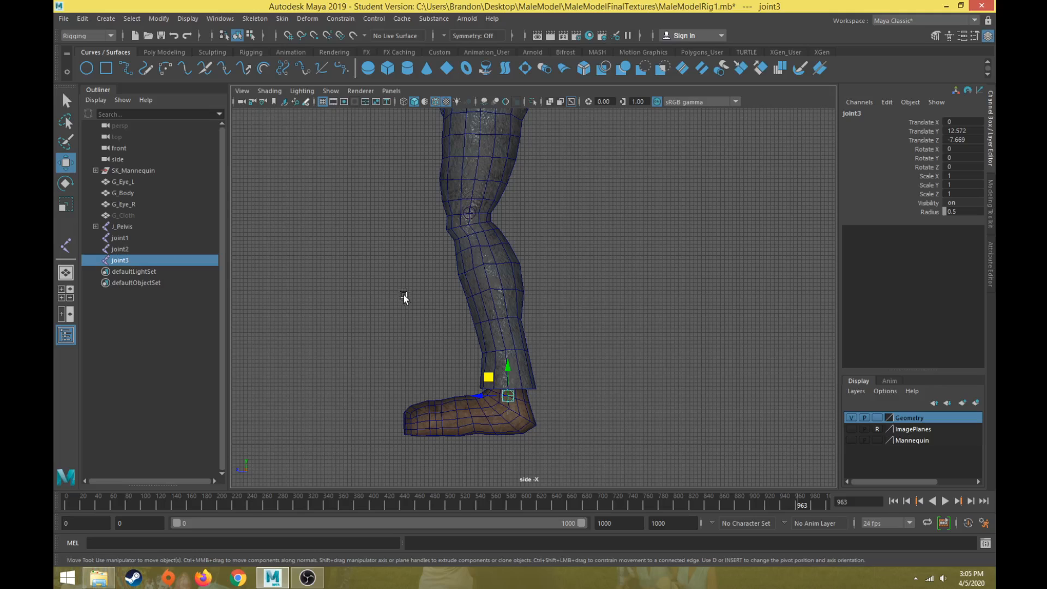
pyautogui.keyDown('shift'); pyautogui.click(120, 238); pyautogui.keyUp('shift')
pyautogui.scroll(-2, 371, 285)
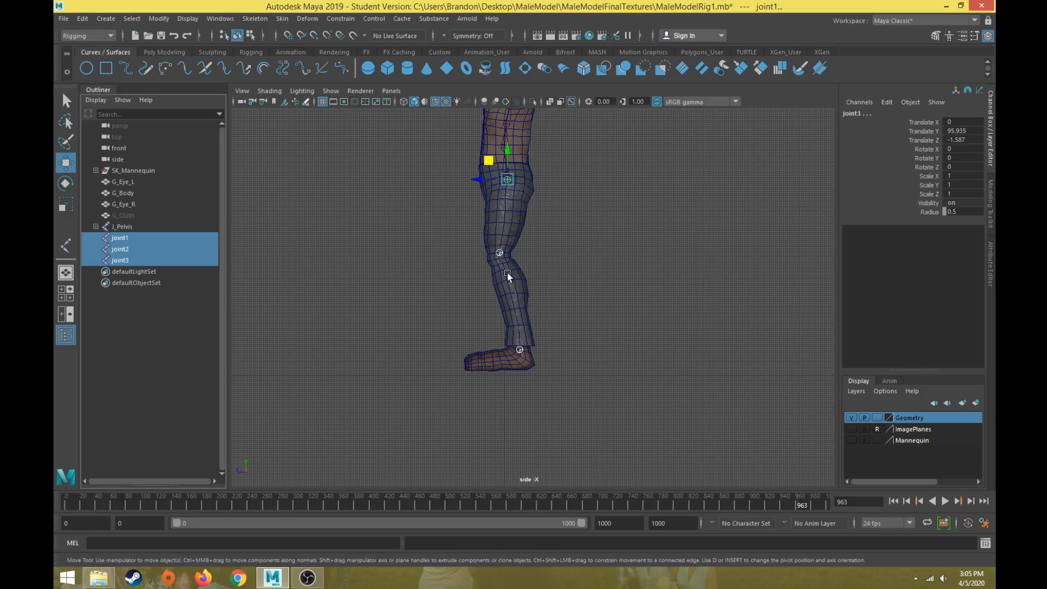
# Duplicate the ankle joint and place the copy at the ball of the foot, at about Y 6.66, Z 10.89.
pyautogui.click(146, 260)
pyautogui.scroll(3, 424, 403)
pyautogui.scroll(4, 423, 400)
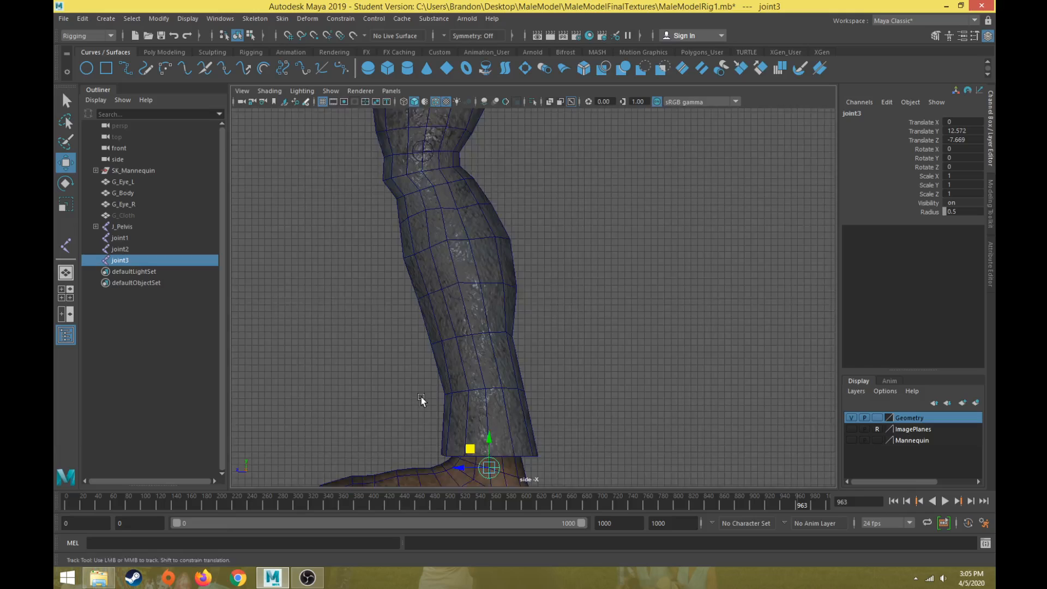
pyautogui.keyDown('alt'); pyautogui.moveTo(421, 397); pyautogui.dragTo(503, 251, button='middle'); pyautogui.keyUp('alt')
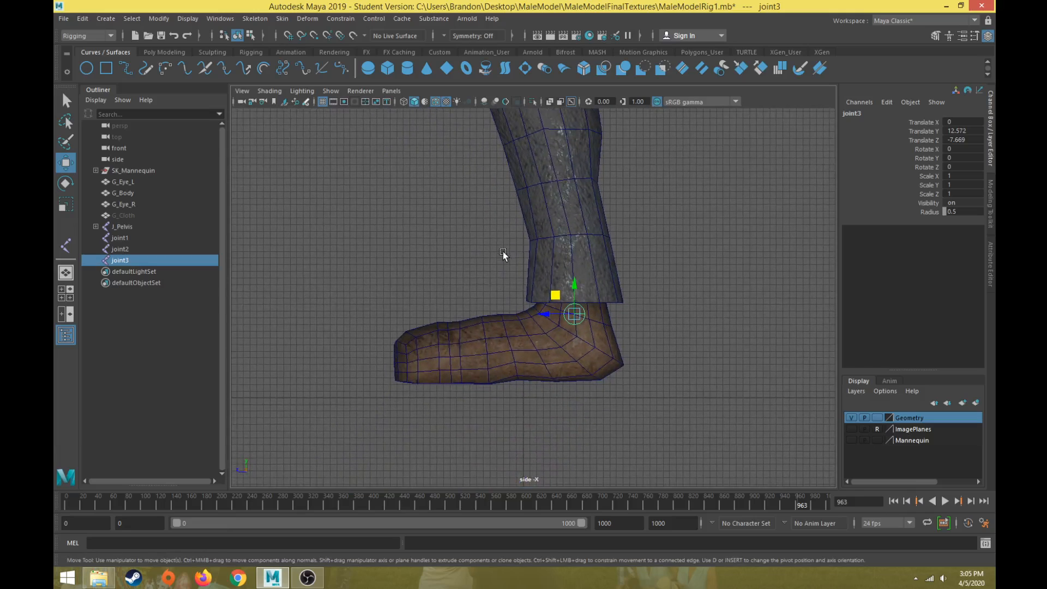
pyautogui.scroll(1, 491, 306)
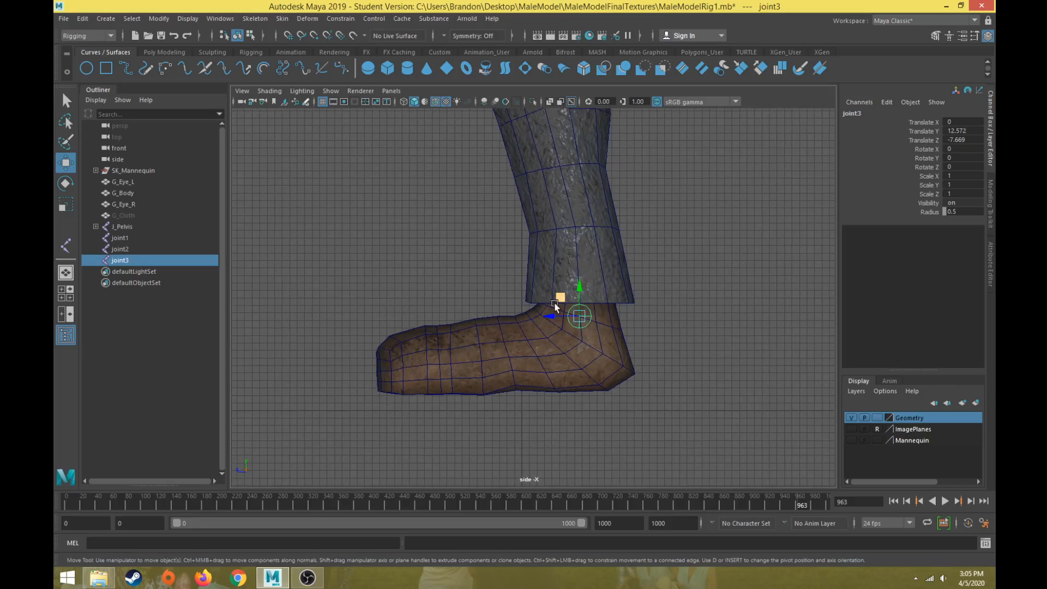
pyautogui.hotkey('ctrl', 'd')
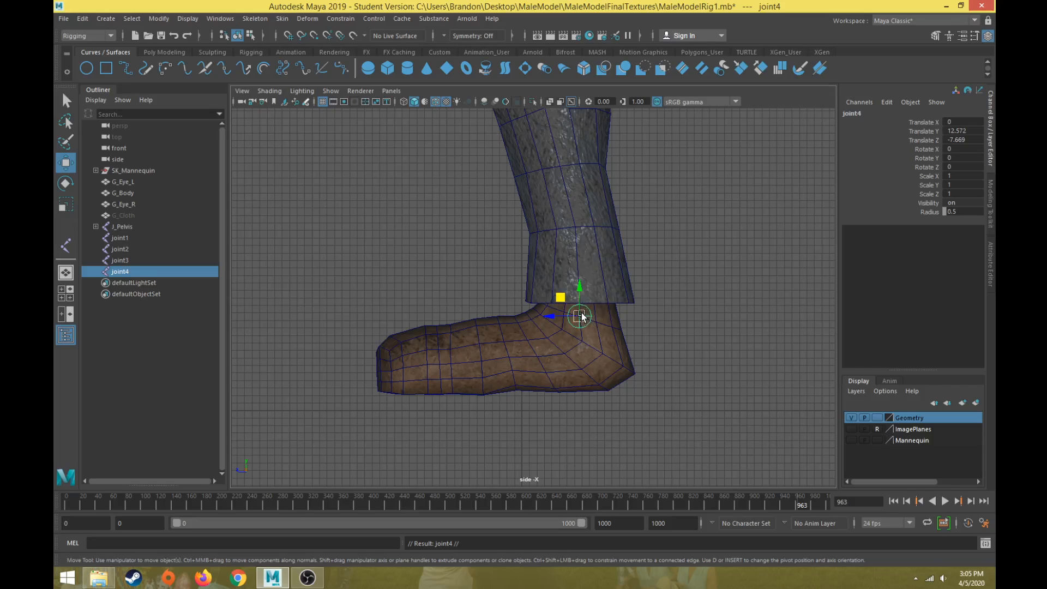
pyautogui.moveTo(560, 298); pyautogui.dragTo(423, 343)
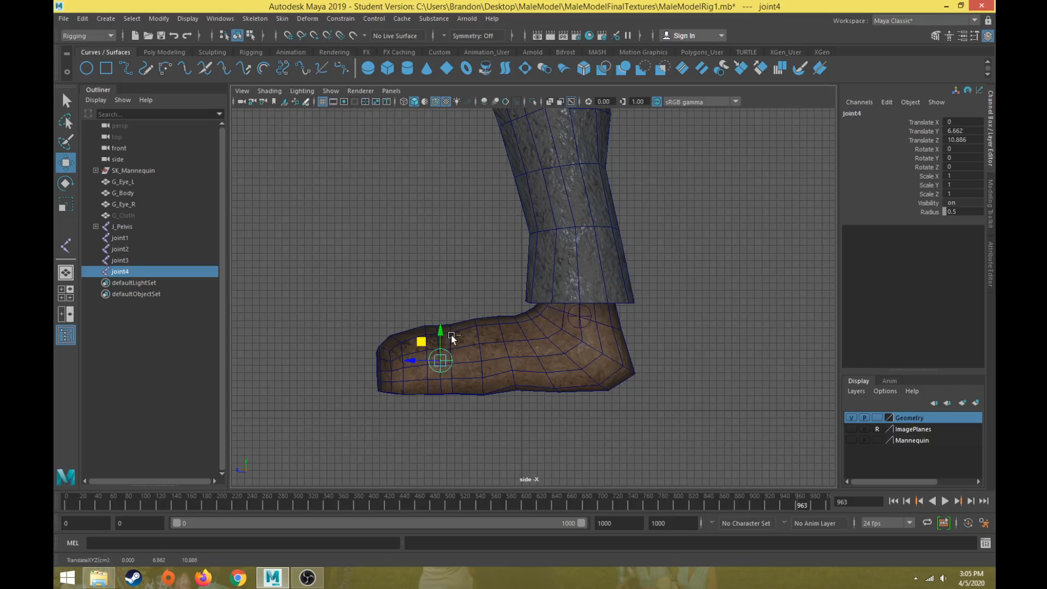
# Duplicate the ball joint to the toe tip at about Y 5.6, Z 19, and that copy to the heel at about Y 4.94, Z -15.
pyautogui.hotkey('ctrl', 'd')
pyautogui.moveTo(421, 342); pyautogui.dragTo(361, 351)
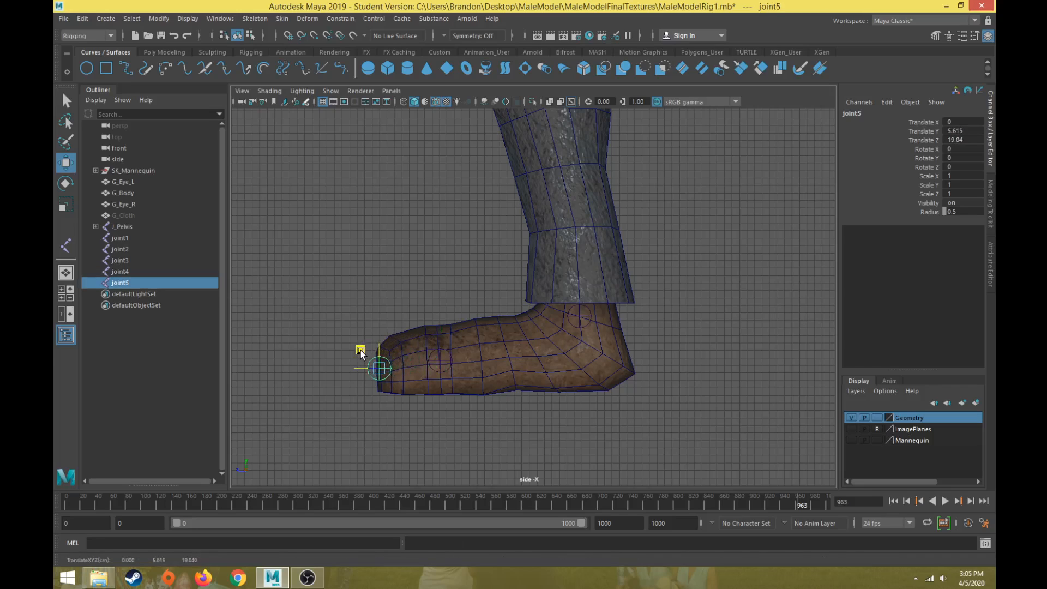
pyautogui.moveTo(361, 353); pyautogui.dragTo(616, 358)
pyautogui.hotkey('ctrl', 'd')
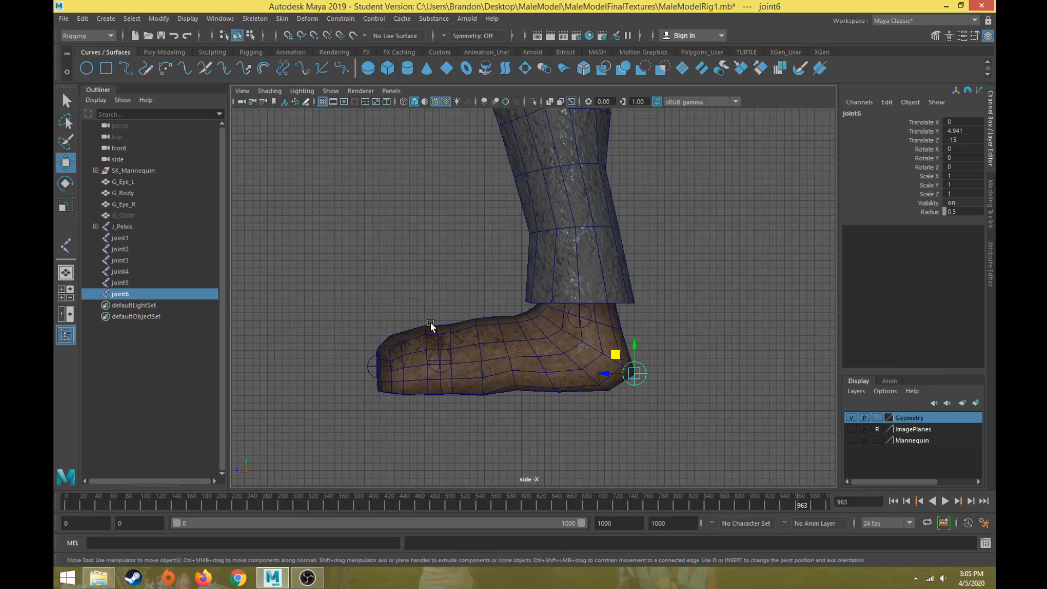
pyautogui.scroll(-8, 469, 264)
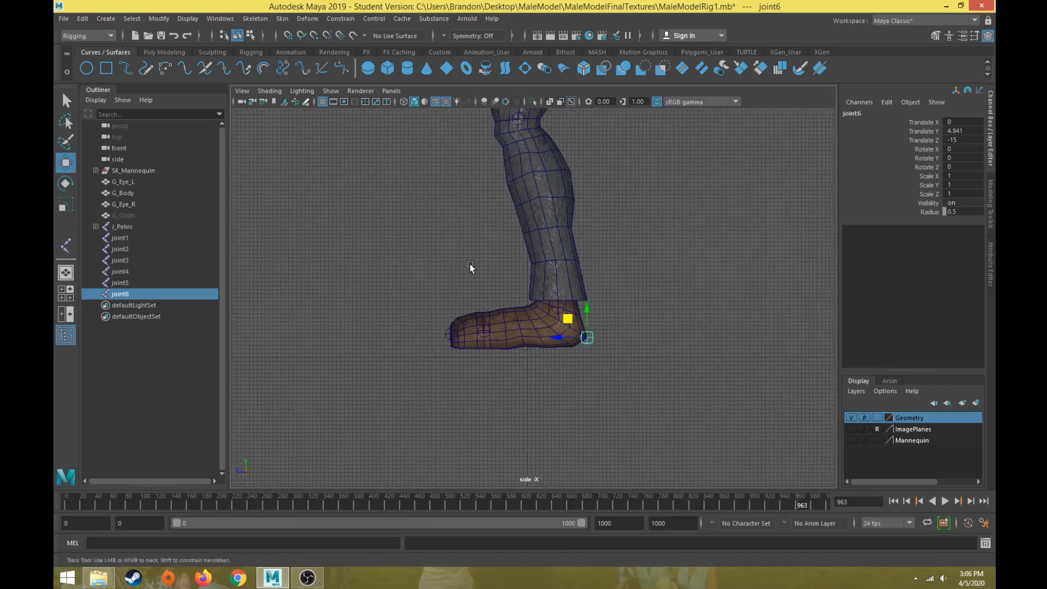
pyautogui.keyDown('alt'); pyautogui.moveTo(445, 362); pyautogui.dragTo(444, 367, button='middle'); pyautogui.keyUp('alt')
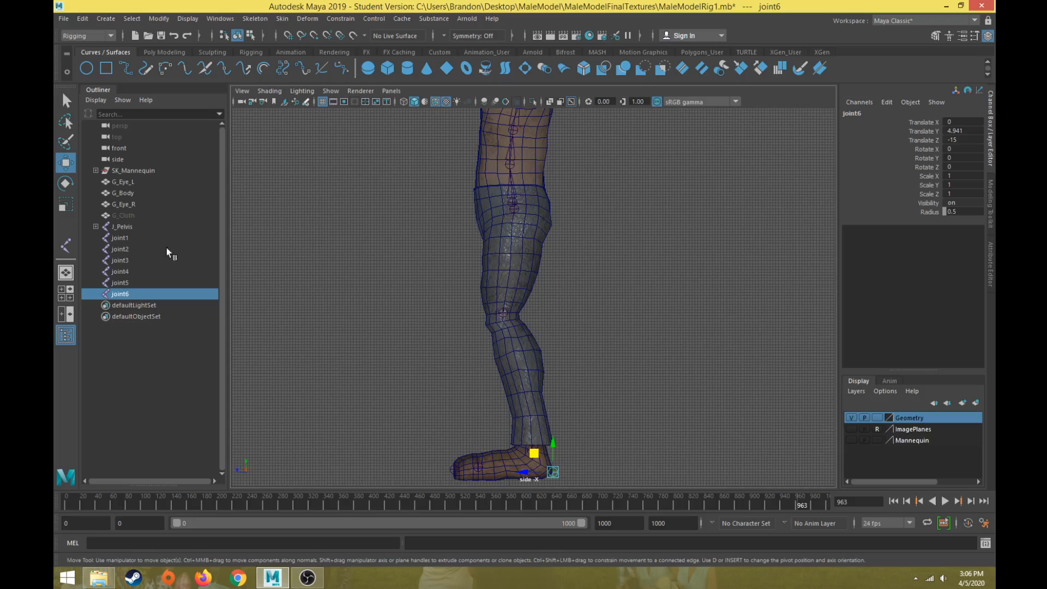
# Rename the first two leg joints, at the hip and knee, as J_L_Hip and J_L_Knee.
pyautogui.click(120, 238)
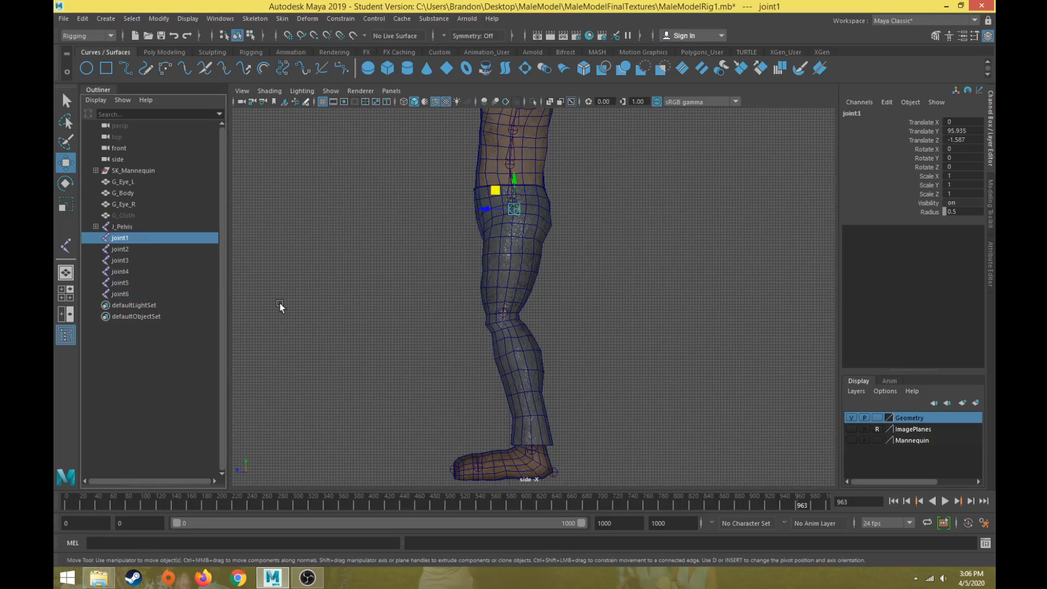
pyautogui.doubleClick(135, 239)
pyautogui.write('J_L_H')
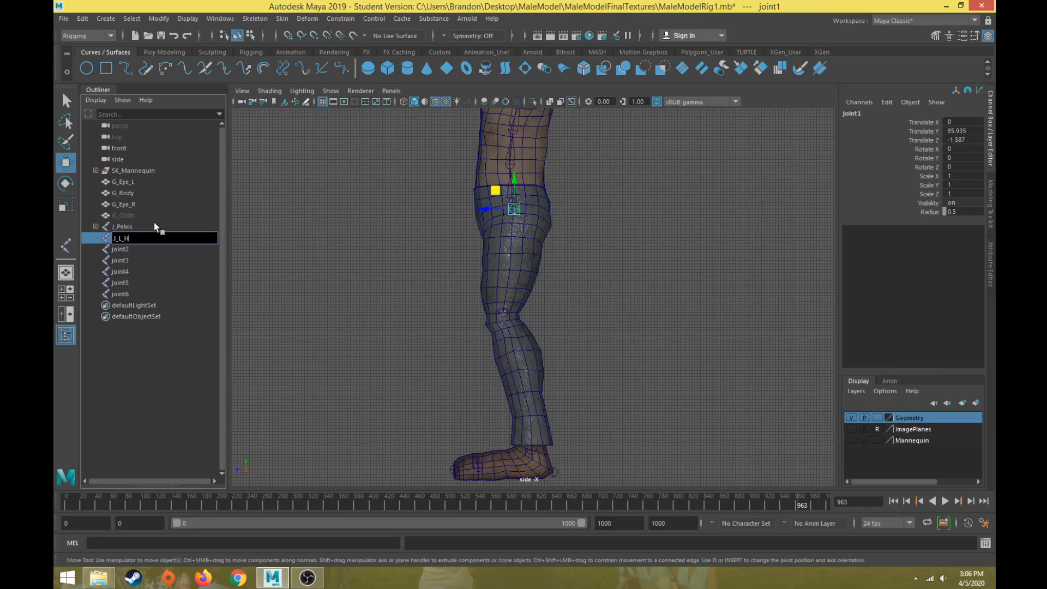
pyautogui.write('ip')
pyautogui.press('Return')
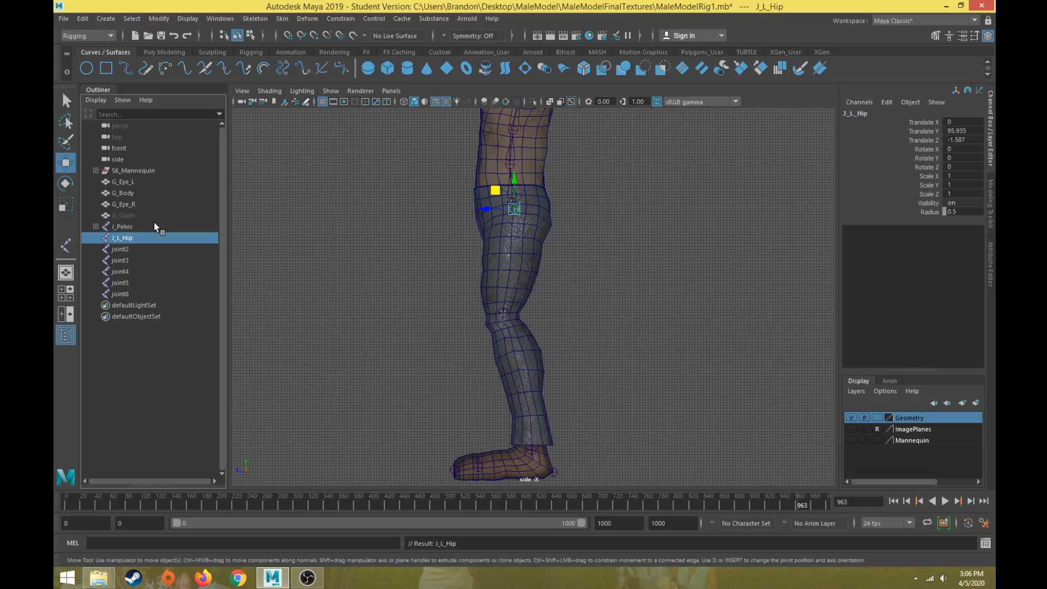
pyautogui.doubleClick(121, 250)
pyautogui.write('J')
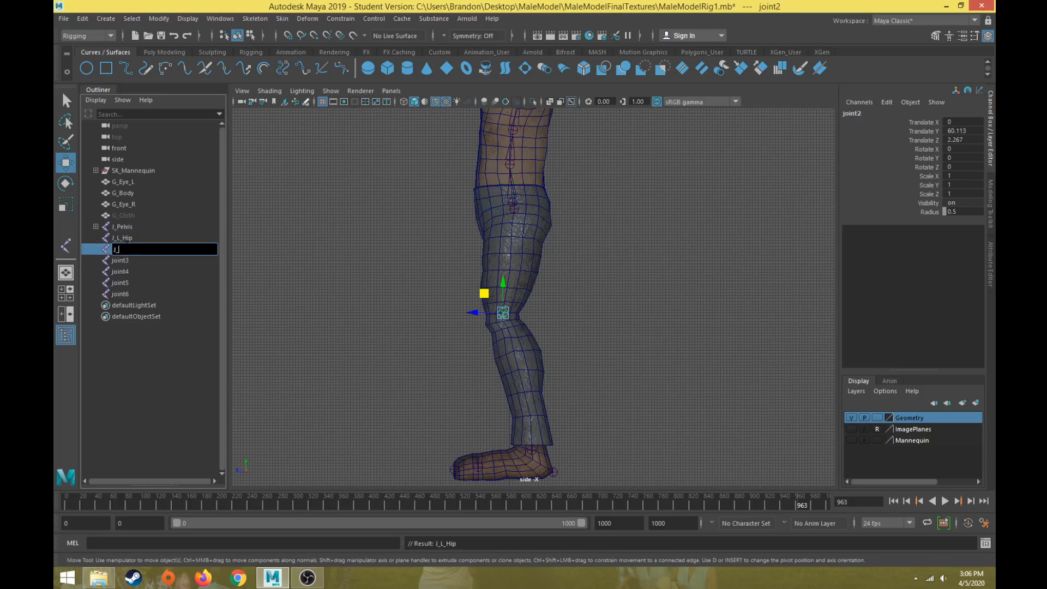
pyautogui.write('_L_Knee')
pyautogui.press('Return')
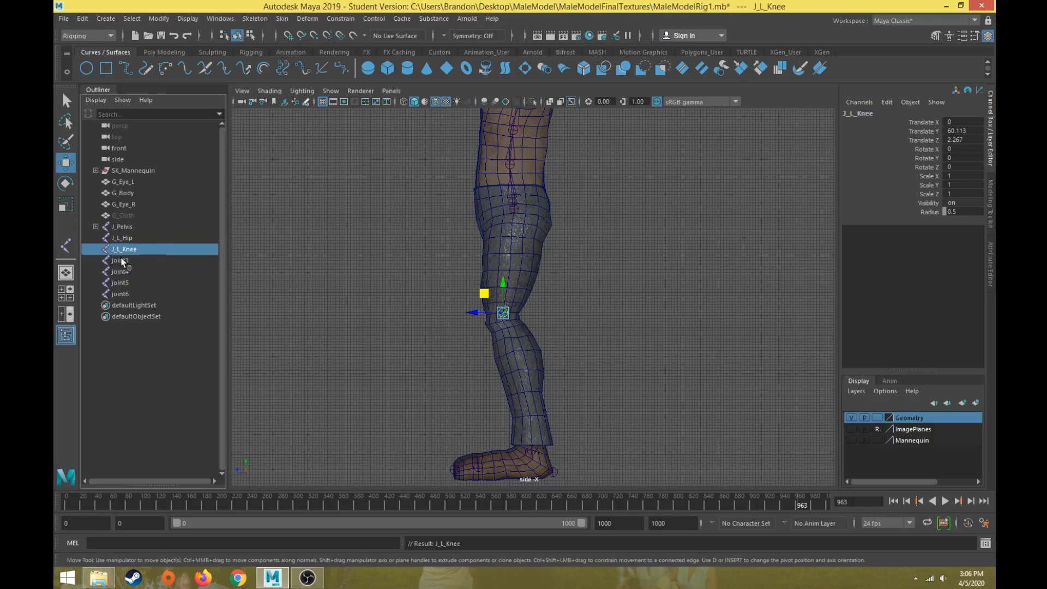
# Rename the joints at the ankle and the ball of the foot as J_L_Ankle and J_L_Ball.
pyautogui.doubleClick(121, 261)
pyautogui.write('J_')
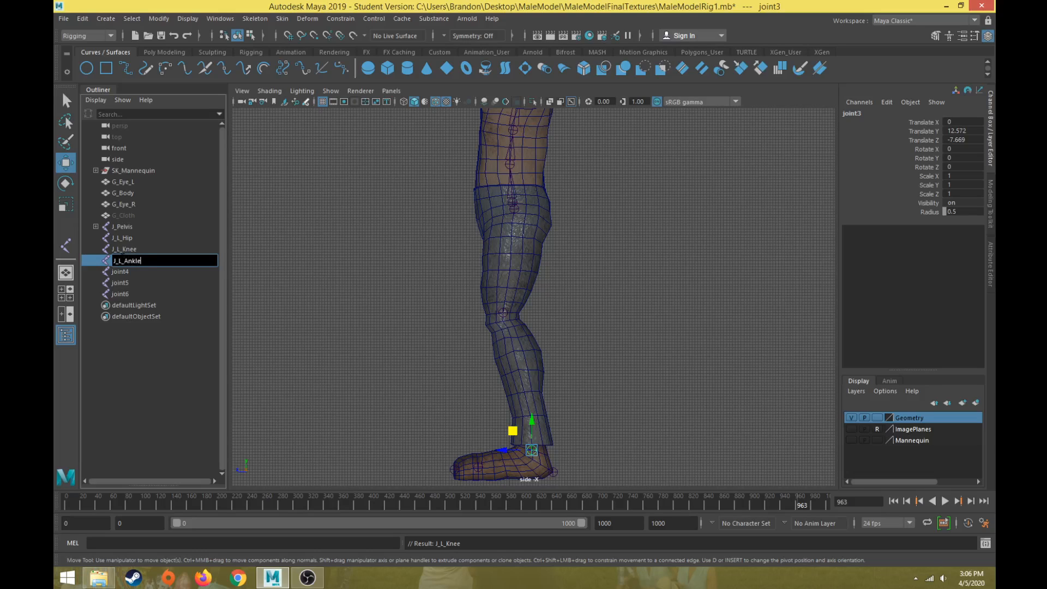
pyautogui.write('L_Ankle')
pyautogui.press('Return')
pyautogui.doubleClick(122, 272)
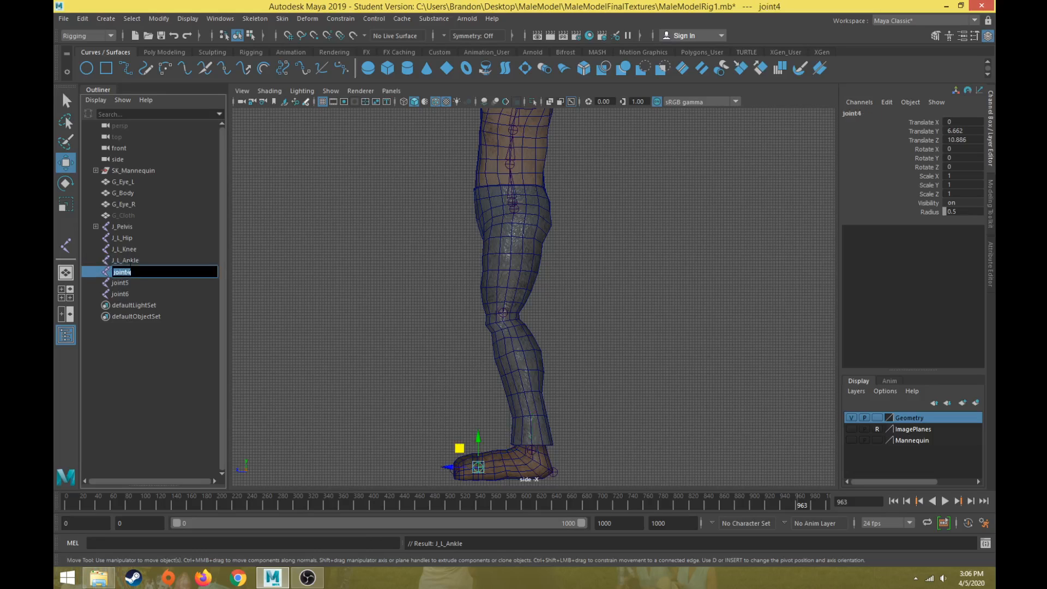
pyautogui.write('J')
pyautogui.write('_L_Ball')
pyautogui.press('Return')
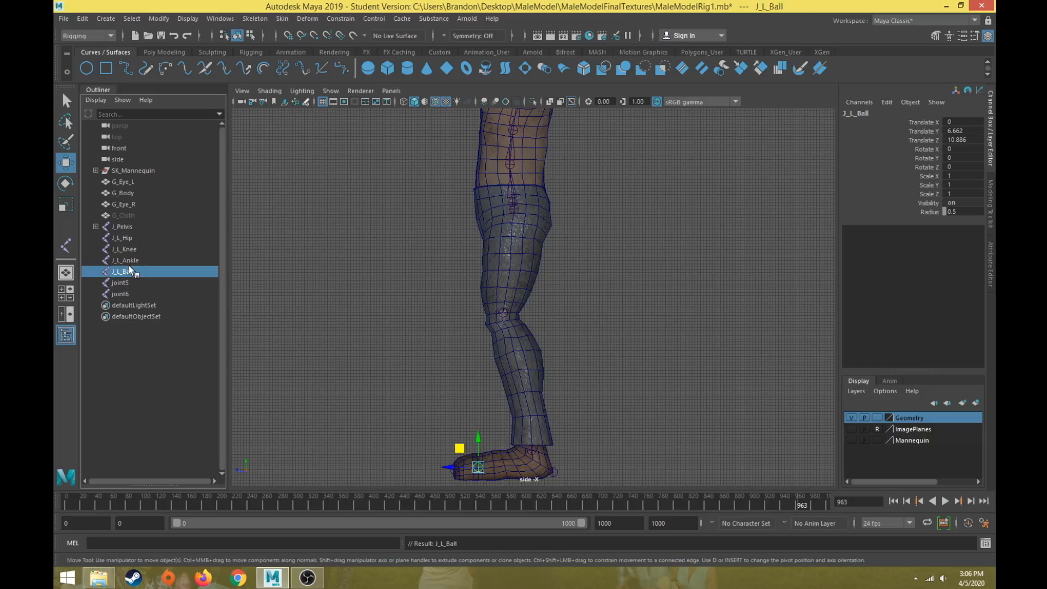
# Rename the toe tip joint as J_L_ToeEnd and the heel joint as J_L_Heel.
pyautogui.click(121, 283)
pyautogui.doubleClick(121, 283)
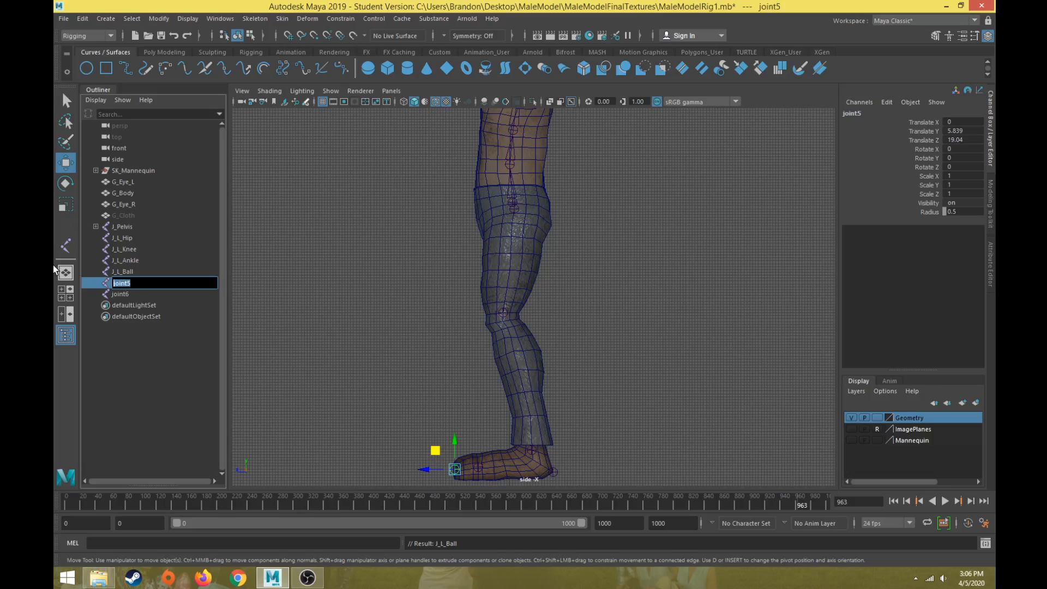
pyautogui.write('J_L_ToeEnd')
pyautogui.press('Return')
pyautogui.doubleClick(121, 295)
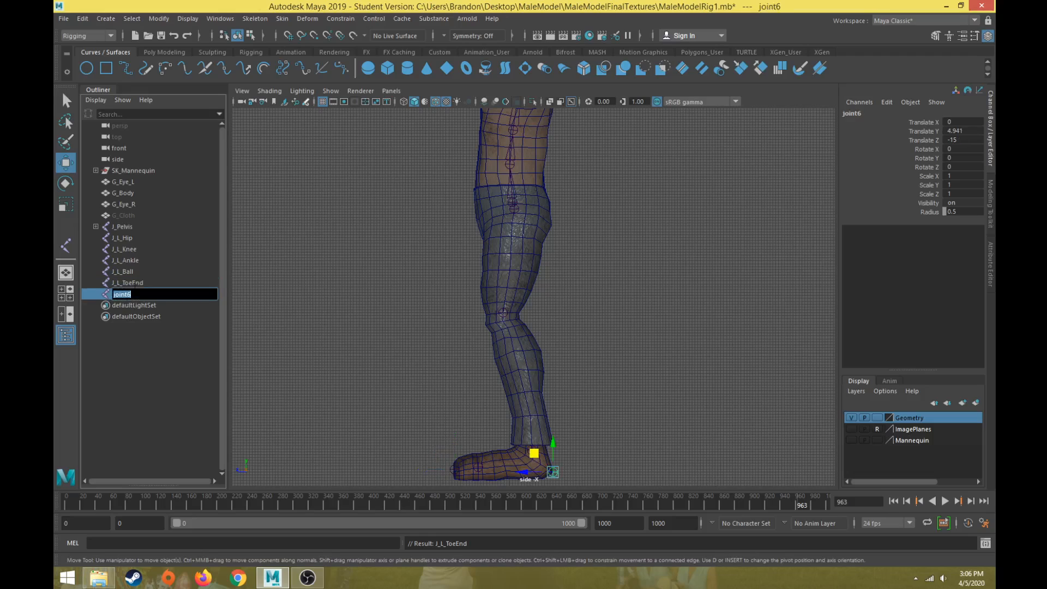
pyautogui.write('J_L_Heel')
pyautogui.press('Return')
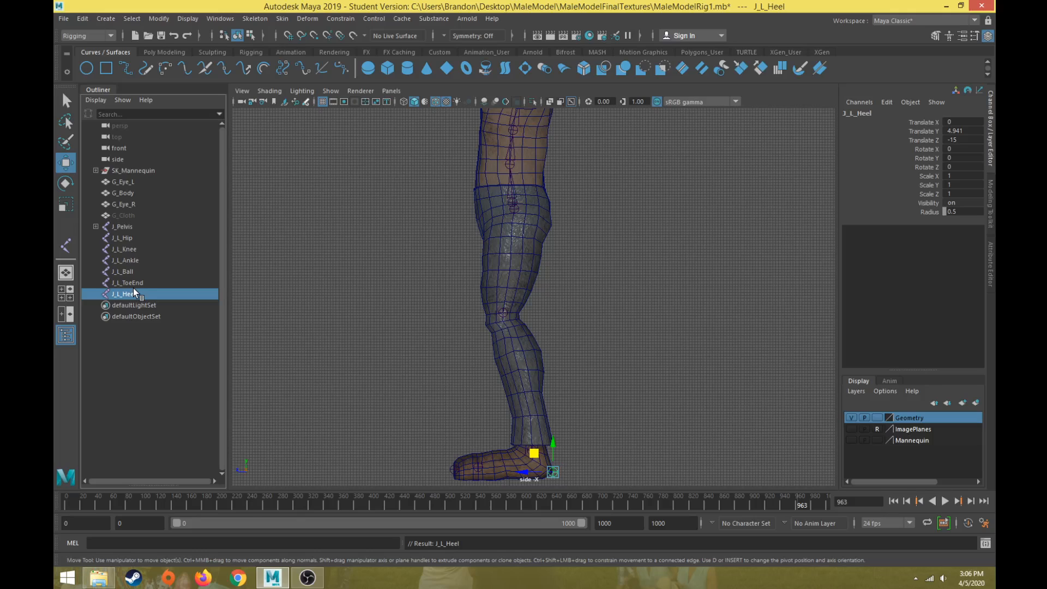
# Select all six left leg joints from hip to heel and check their placement along the leg.
pyautogui.keyDown('alt'); pyautogui.moveTo(463, 358); pyautogui.dragTo(435, 262, button='middle'); pyautogui.keyUp('alt')
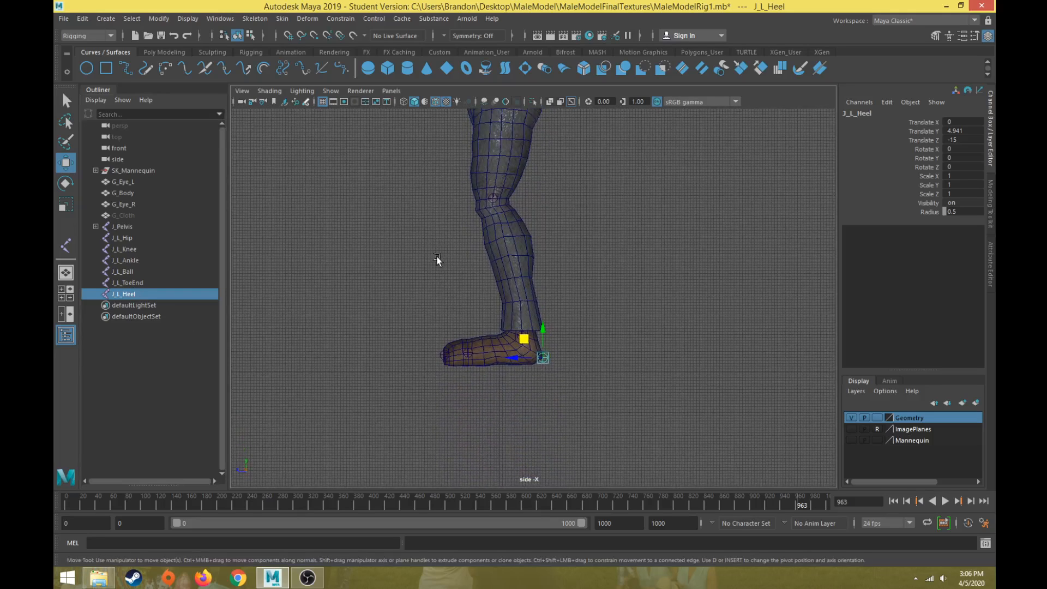
pyautogui.keyDown('alt'); pyautogui.moveTo(435, 262); pyautogui.dragTo(464, 266); pyautogui.keyUp('alt')
pyautogui.keyDown('alt'); pyautogui.moveTo(456, 268); pyautogui.dragTo(423, 388, button='middle'); pyautogui.keyUp('alt')
pyautogui.click(125, 238)
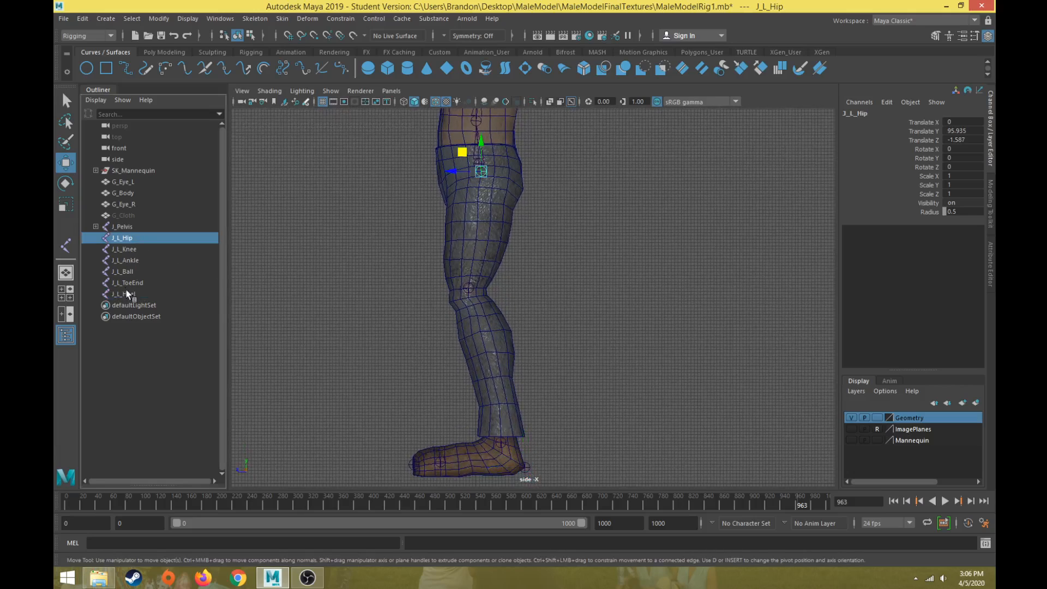
pyautogui.keyDown('shift'); pyautogui.click(129, 294); pyautogui.keyUp('shift')
pyautogui.scroll(1, 395, 289)
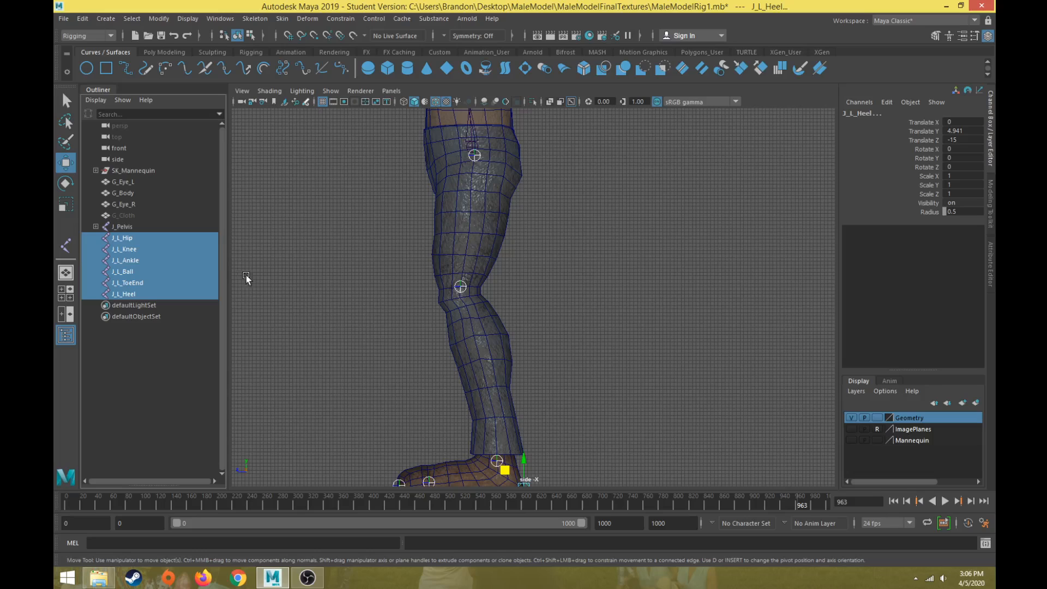
# Activate Rotate on the J_L_Hip joint and enlarge the manipulator until its rings reach the knee.
pyautogui.click(152, 237)
pyautogui.keyDown('alt'); pyautogui.moveTo(334, 220); pyautogui.dragTo(358, 346, button='middle'); pyautogui.keyUp('alt')
pyautogui.scroll(1, 357, 346)
pyautogui.press('e')
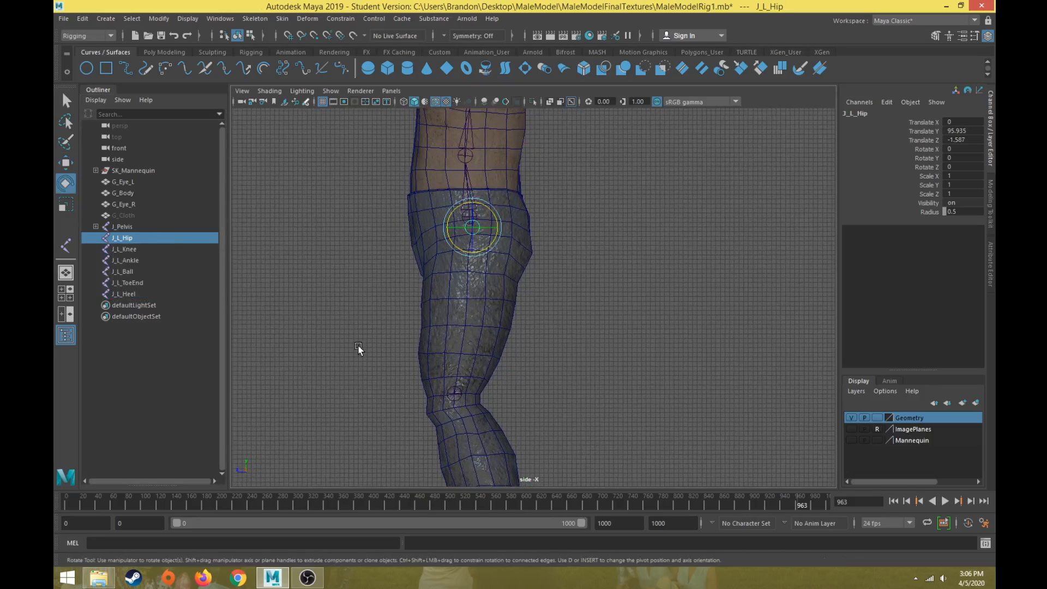
pyautogui.press('=')
pyautogui.press('=')
pyautogui.press('=')
pyautogui.press('=')
pyautogui.press('=')
pyautogui.press('=')
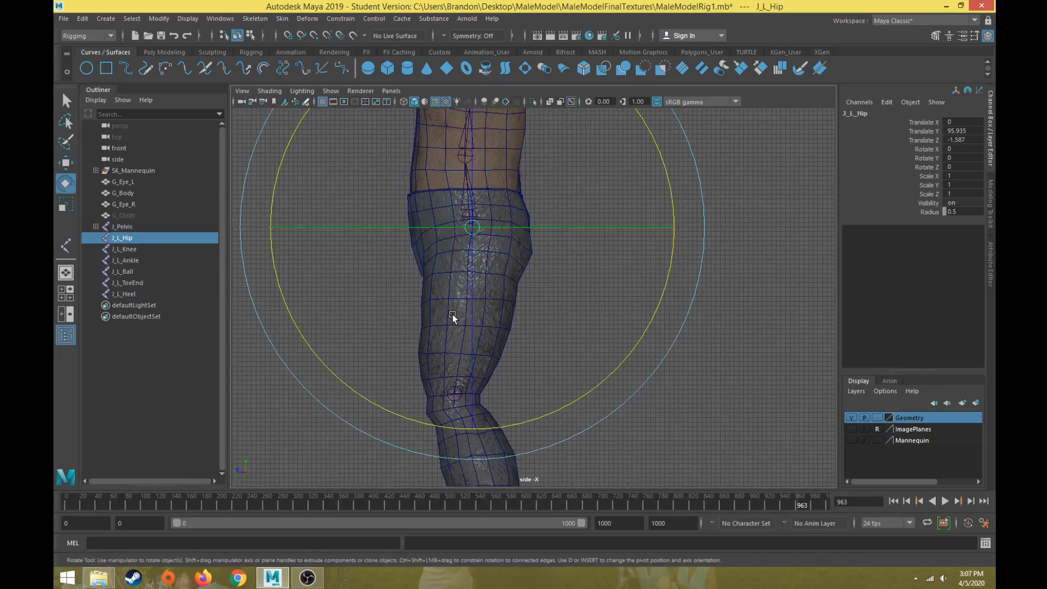
# Hide the wireframe overlay on the textured leg and rotate J_L_Hip to about -5.94 in X, aiming its axis at the knee.
pyautogui.moveTo(553, 408)
pyautogui.keyDown('alt'); pyautogui.mouseDown(button='middle')
pyautogui.moveTo(584, 367)
pyautogui.moveTo(680, 340)
pyautogui.moveTo(558, 392)
pyautogui.moveTo(556, 404)
pyautogui.mouseUp(button='middle'); pyautogui.keyUp('alt')
pyautogui.keyDown('shift'); pyautogui.click(130, 250); pyautogui.keyUp('shift')
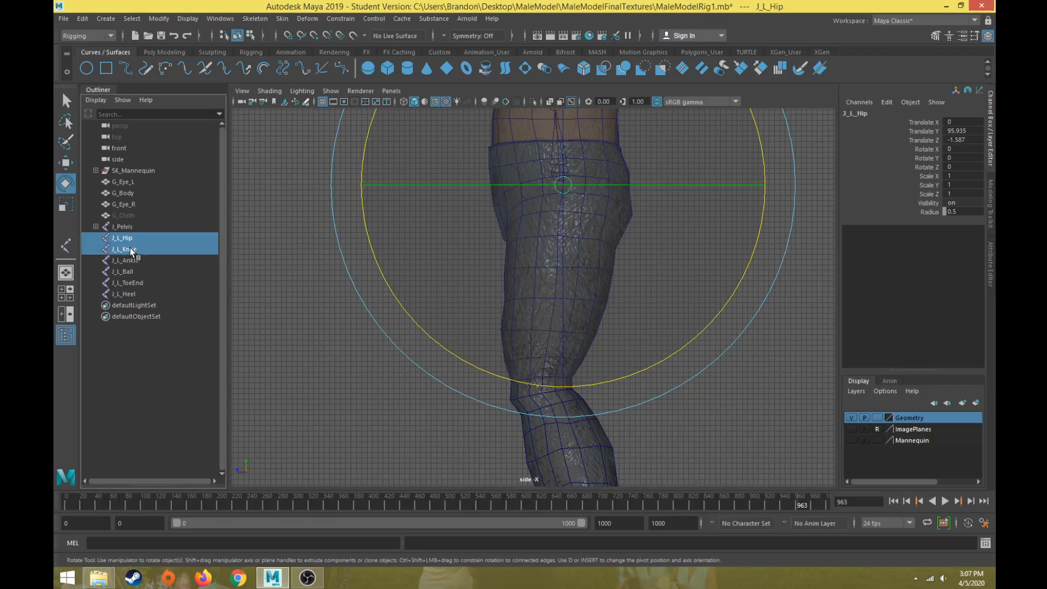
pyautogui.click(153, 238)
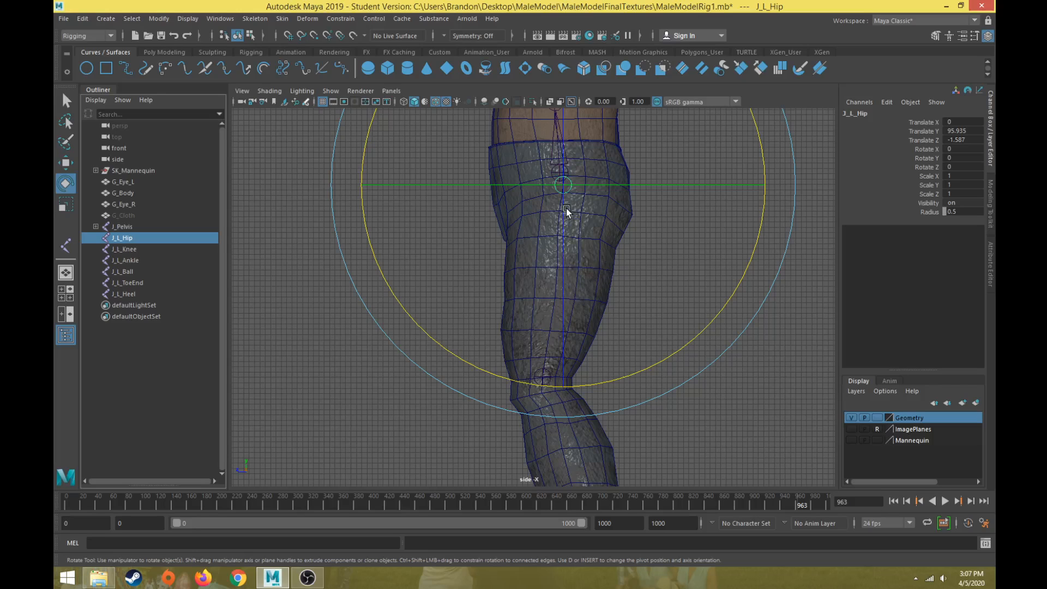
pyautogui.press('5')
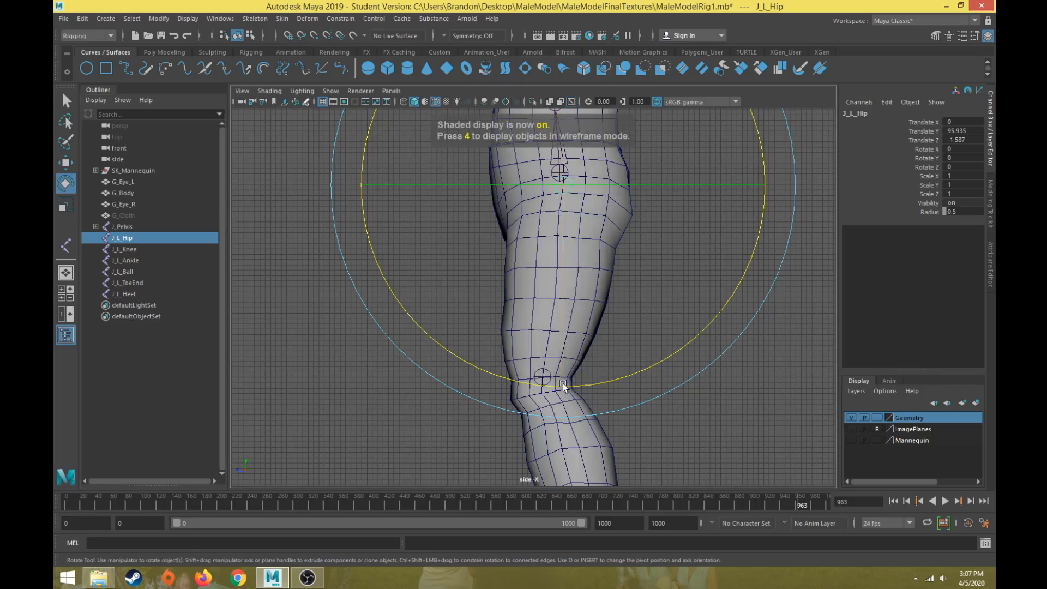
pyautogui.press('6')
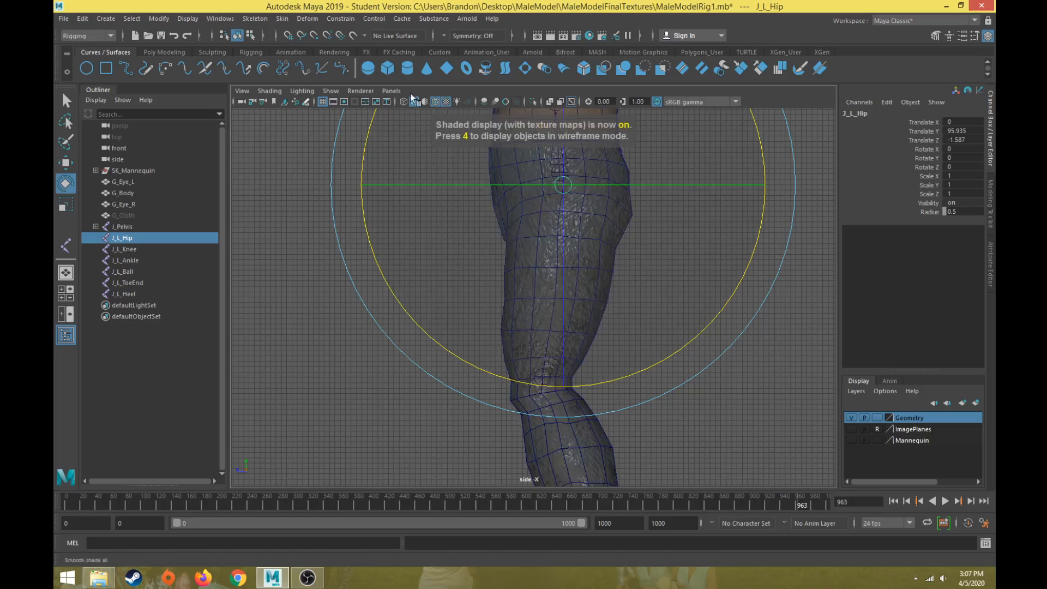
pyautogui.click(436, 102)
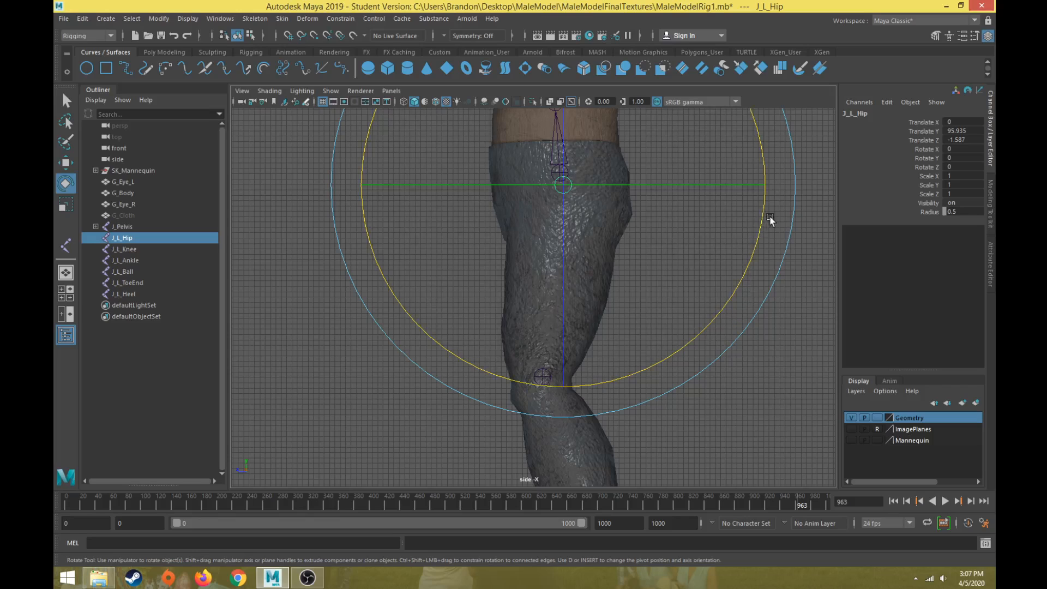
pyautogui.moveTo(763, 215); pyautogui.dragTo(755, 235)
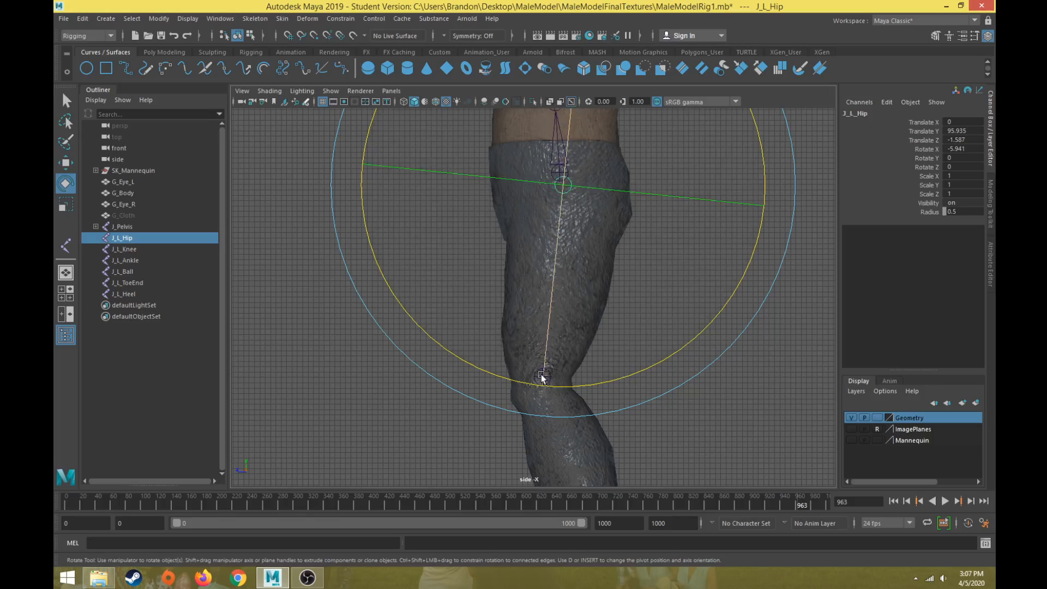
# Rotate J_L_Knee to about 12 in X so its axis points at the ankle joint.
pyautogui.click(119, 249)
pyautogui.press('f')
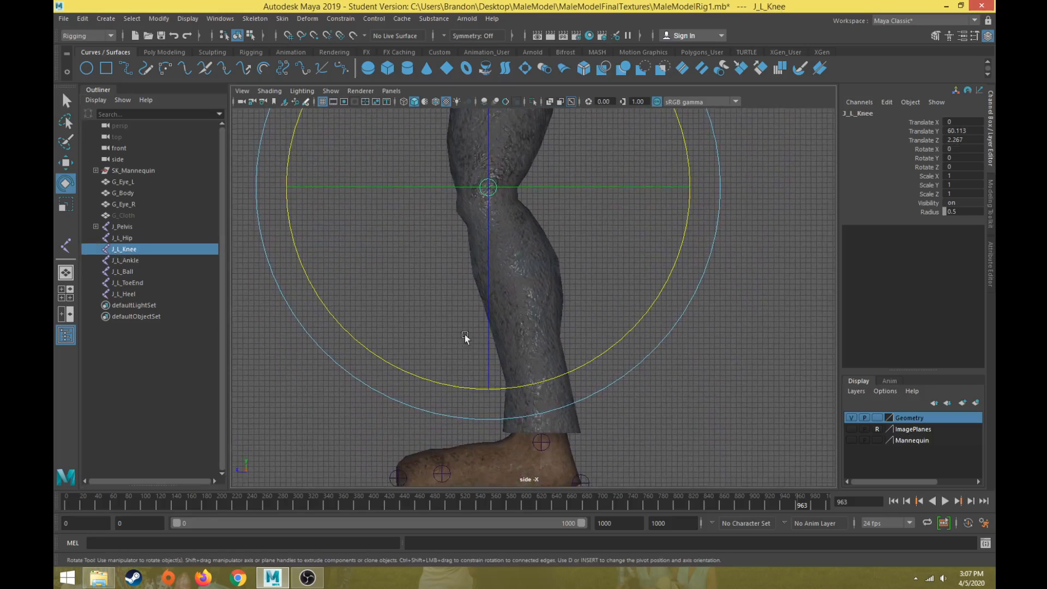
pyautogui.moveTo(465, 335); pyautogui.dragTo(678, 267)
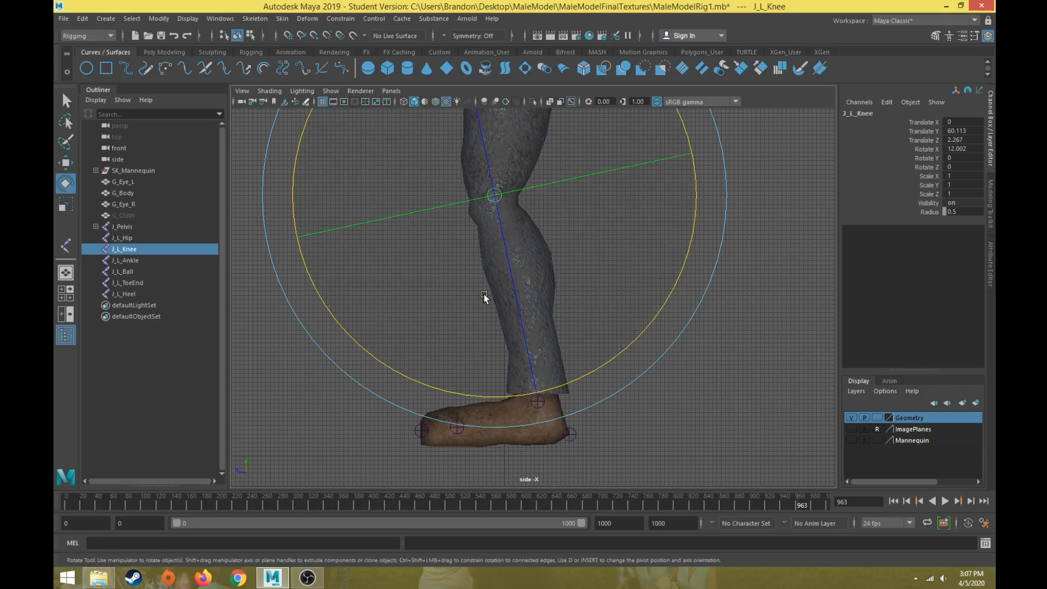
# Rotate J_L_Ankle to about 17.59 in X so its axis points at the ball joint.
pyautogui.click(138, 260)
pyautogui.press('f')
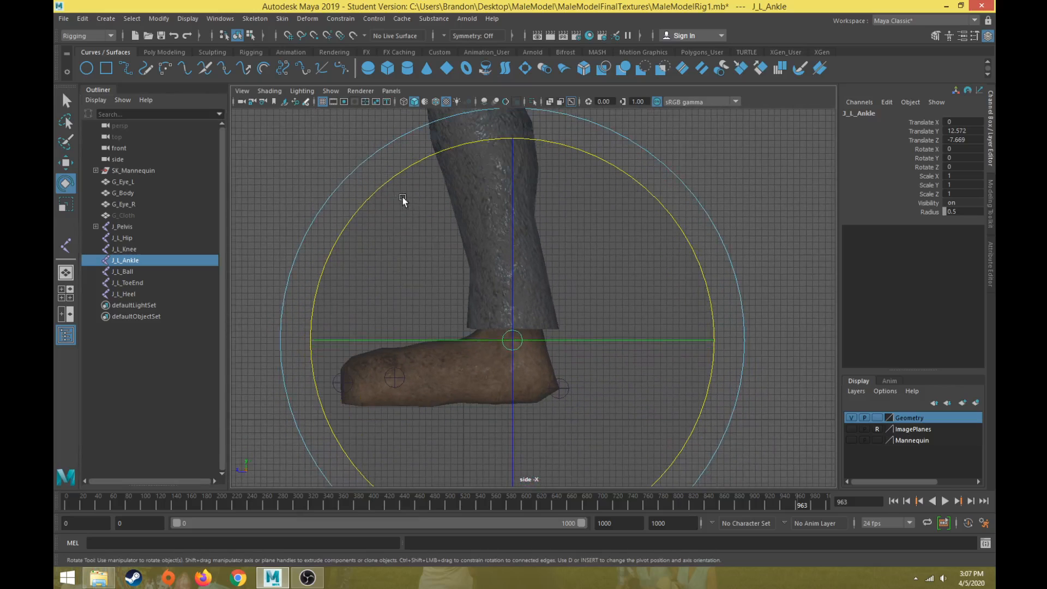
pyautogui.moveTo(424, 158); pyautogui.dragTo(388, 208)
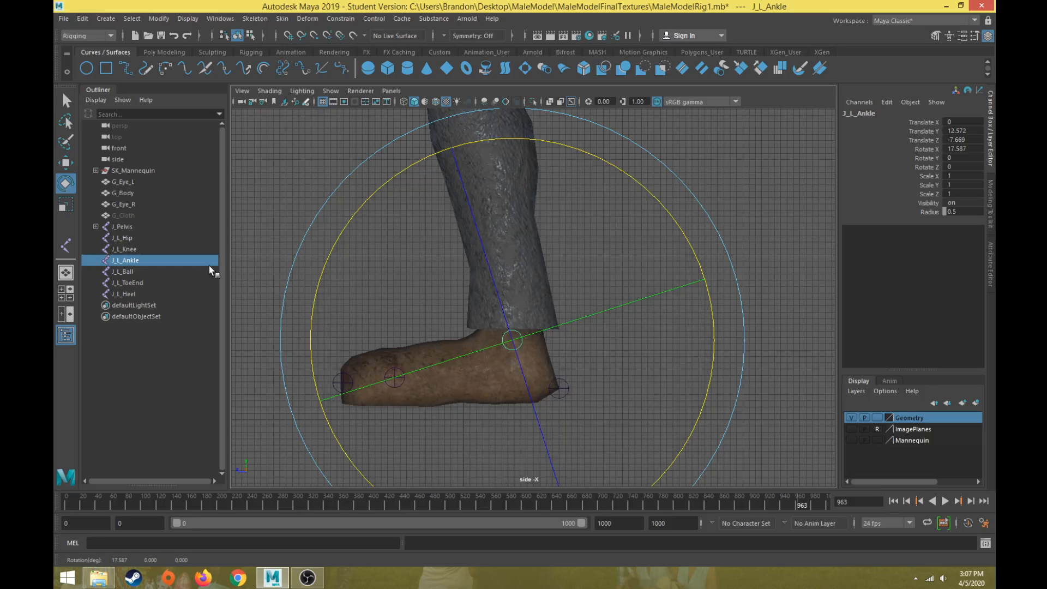
# Rotate J_L_Ball to about 5 in X so its axis points at the toe end joint.
pyautogui.click(131, 272)
pyautogui.press('f')
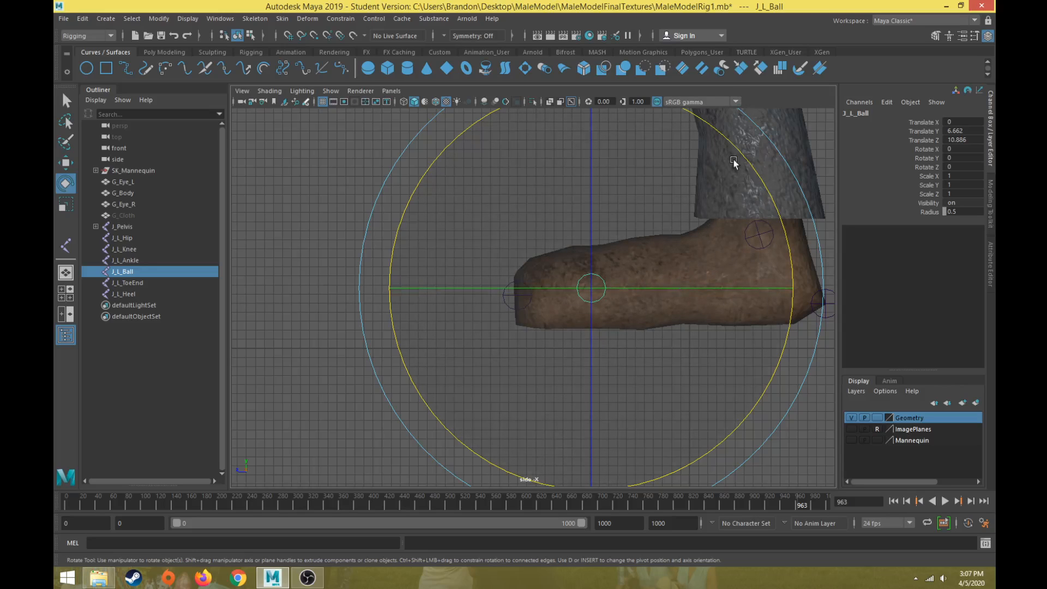
pyautogui.moveTo(742, 154); pyautogui.dragTo(724, 137)
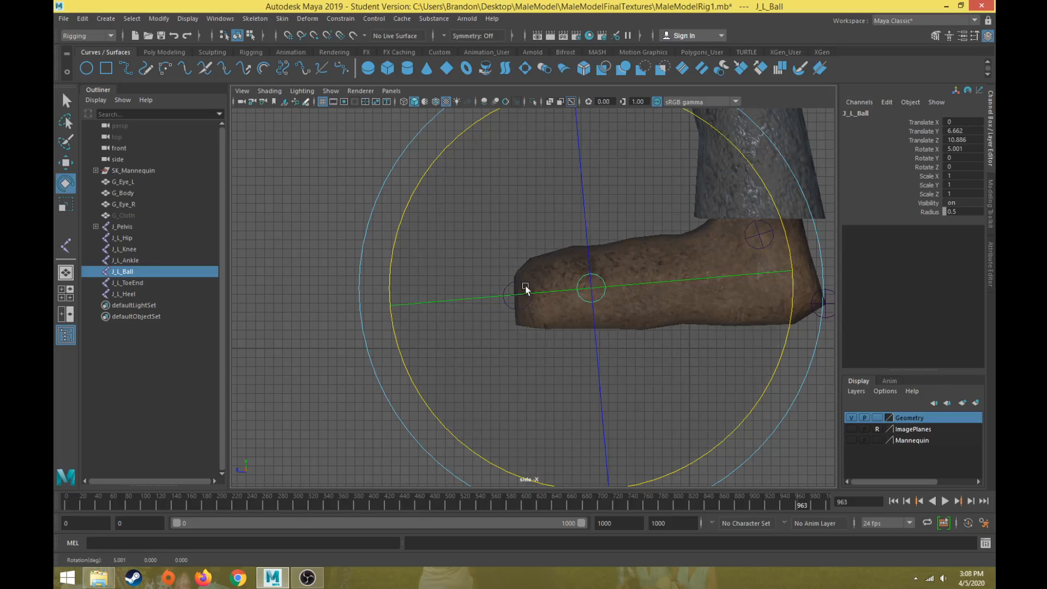
# Examine the toe end and heel joints, and review how the hip, knee, ankle and ball axes align with their next joints.
pyautogui.click(131, 282)
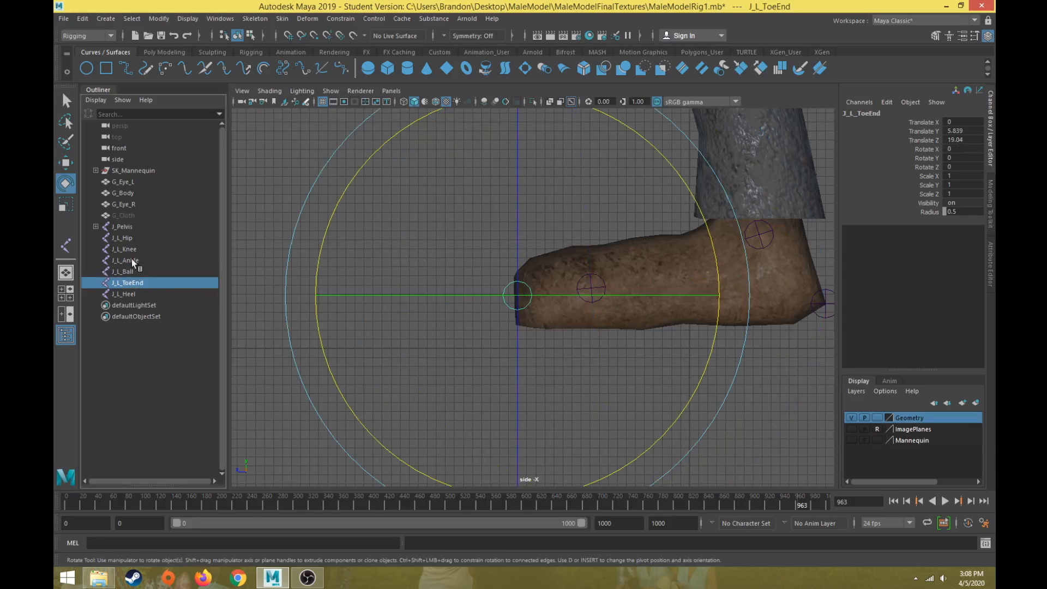
pyautogui.click(115, 294)
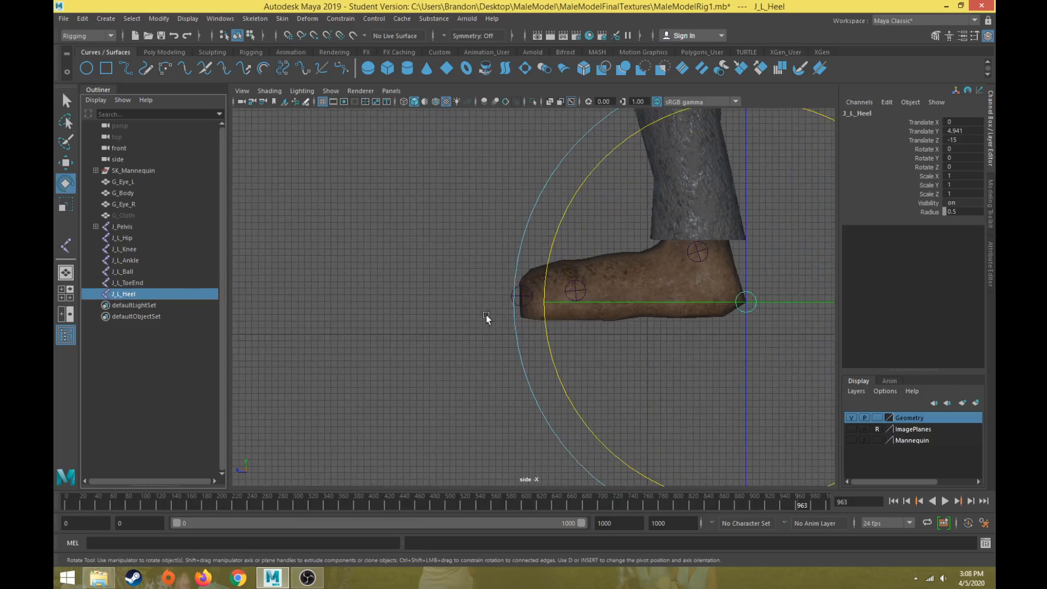
pyautogui.scroll(-3, 469, 318)
pyautogui.scroll(4, 447, 297)
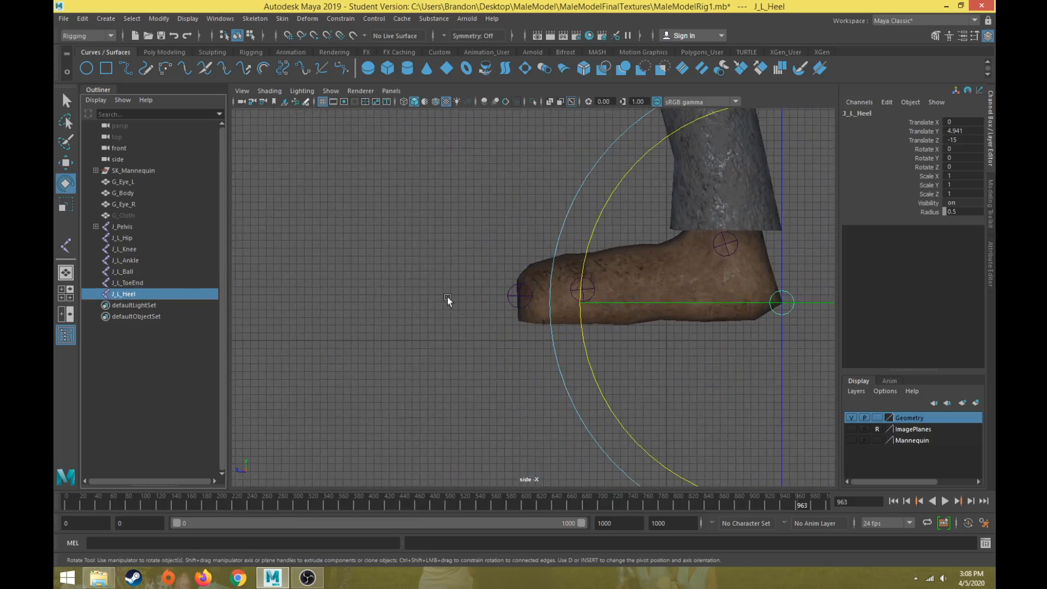
pyautogui.click(125, 239)
pyautogui.press('f')
pyautogui.scroll(3, 467, 402)
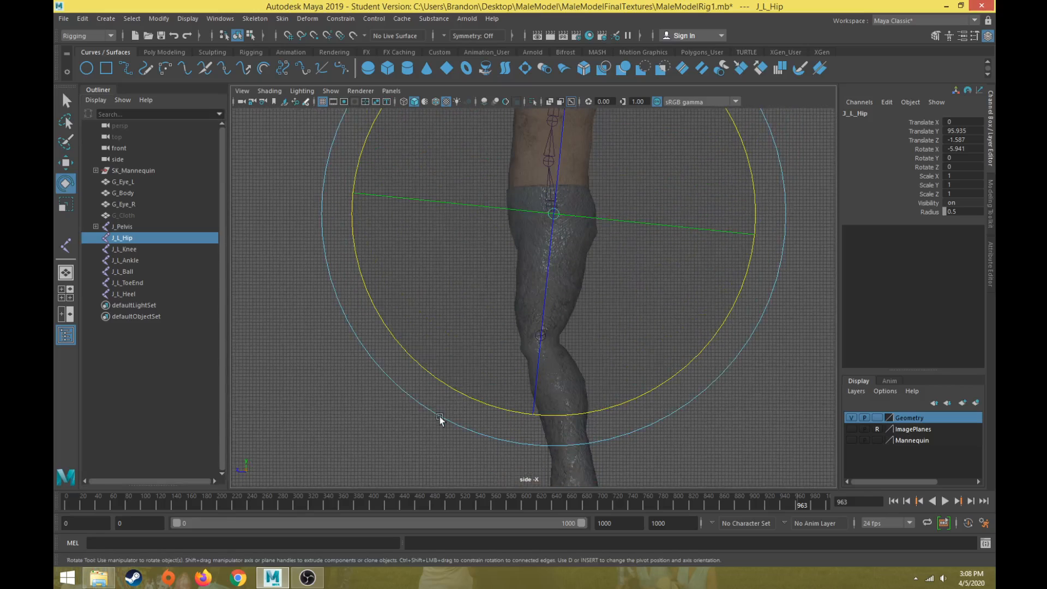
pyautogui.keyDown('alt'); pyautogui.moveTo(390, 428); pyautogui.dragTo(366, 315, button='middle'); pyautogui.keyUp('alt')
pyautogui.click(135, 248)
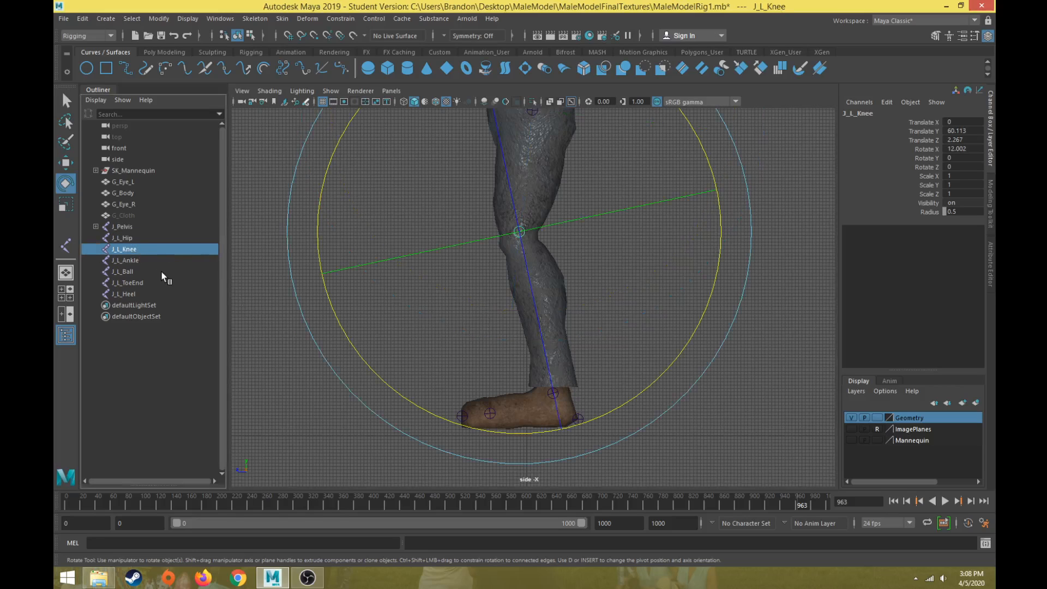
pyautogui.click(148, 258)
pyautogui.scroll(2, 343, 396)
pyautogui.keyDown('alt'); pyautogui.moveTo(335, 371); pyautogui.dragTo(497, 365, button='middle'); pyautogui.keyUp('alt')
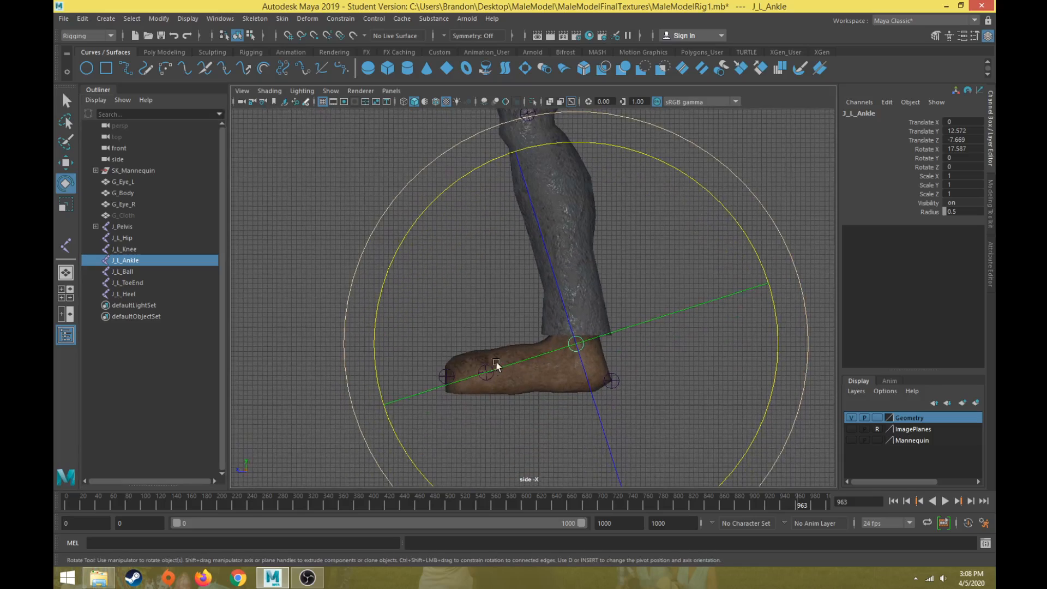
pyautogui.click(137, 272)
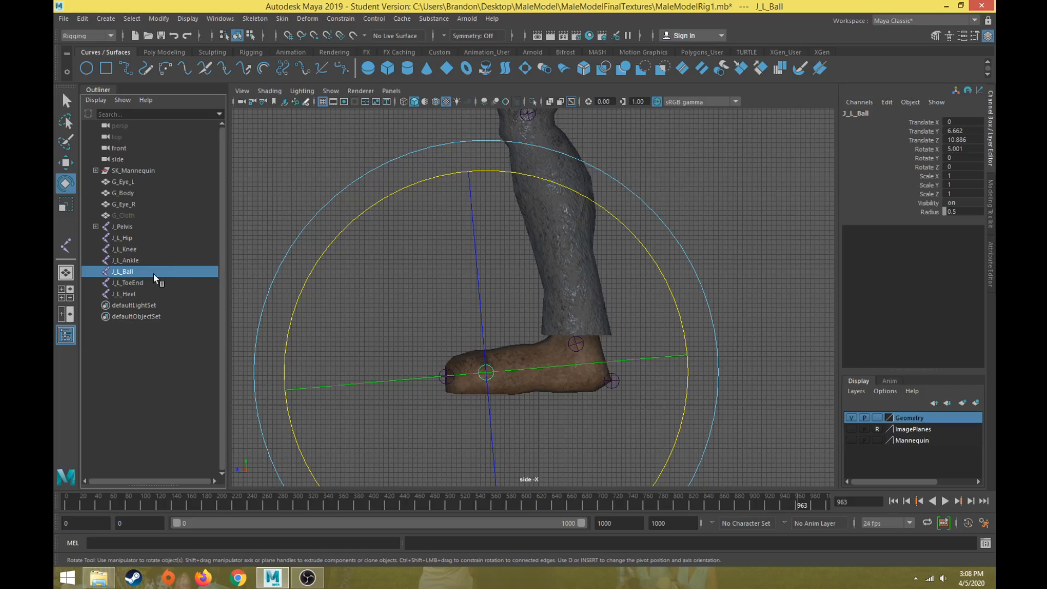
# Parent the J_L_ToeEnd joint under J_L_Ball.
pyautogui.click(142, 284)
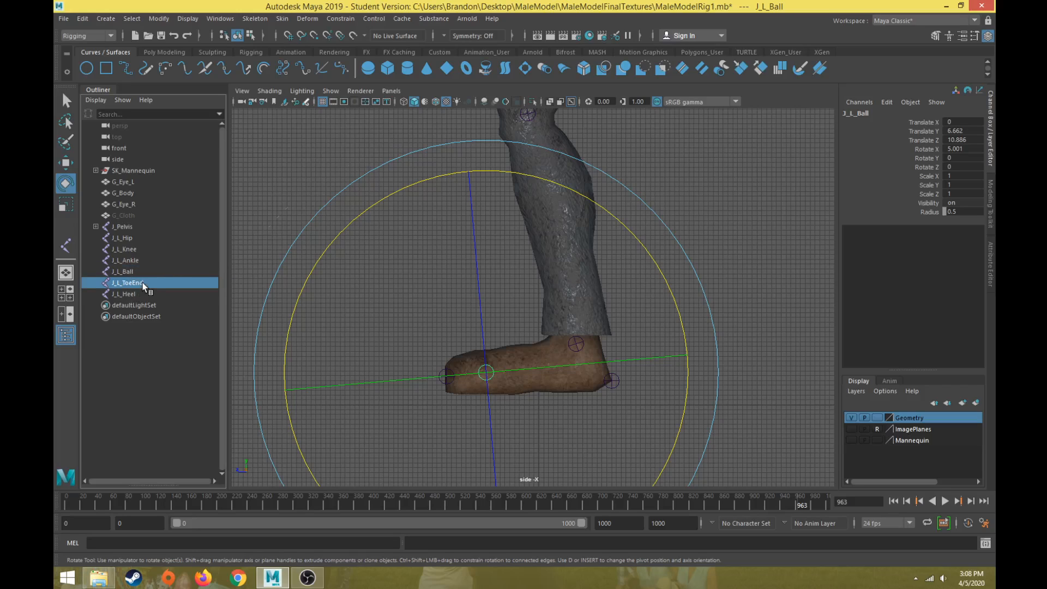
pyautogui.keyDown('ctrl'); pyautogui.click(133, 271); pyautogui.keyUp('ctrl')
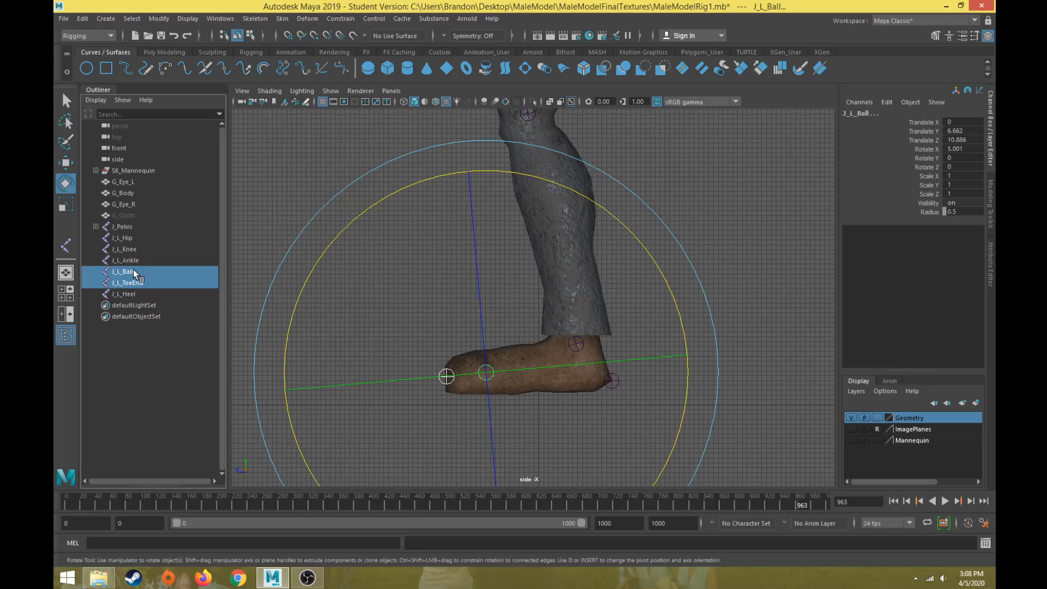
pyautogui.press('p')
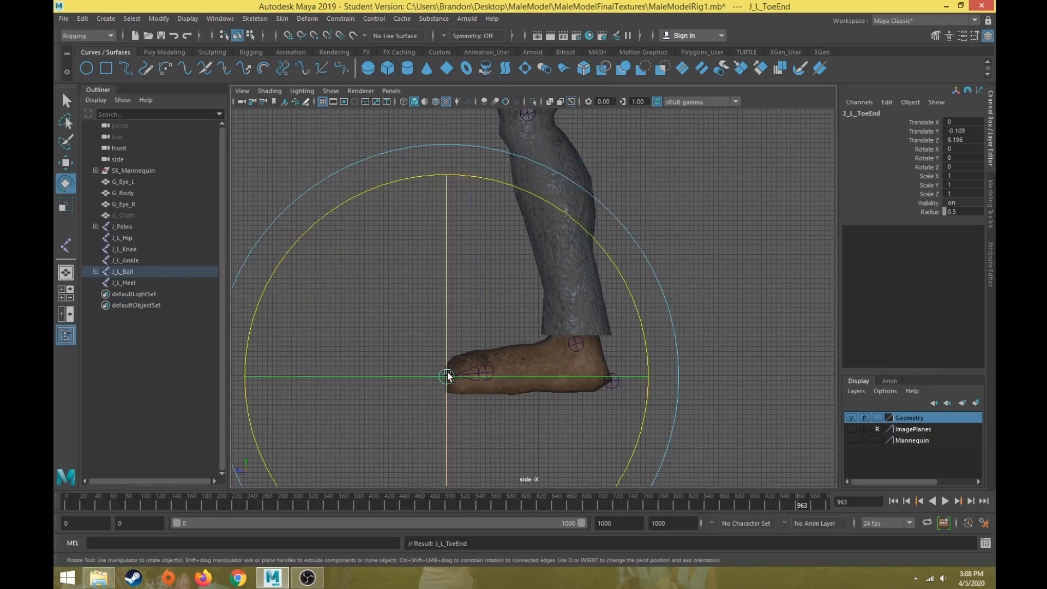
# Parent the J_L_Ball joint under J_L_Ankle.
pyautogui.scroll(5, 452, 374)
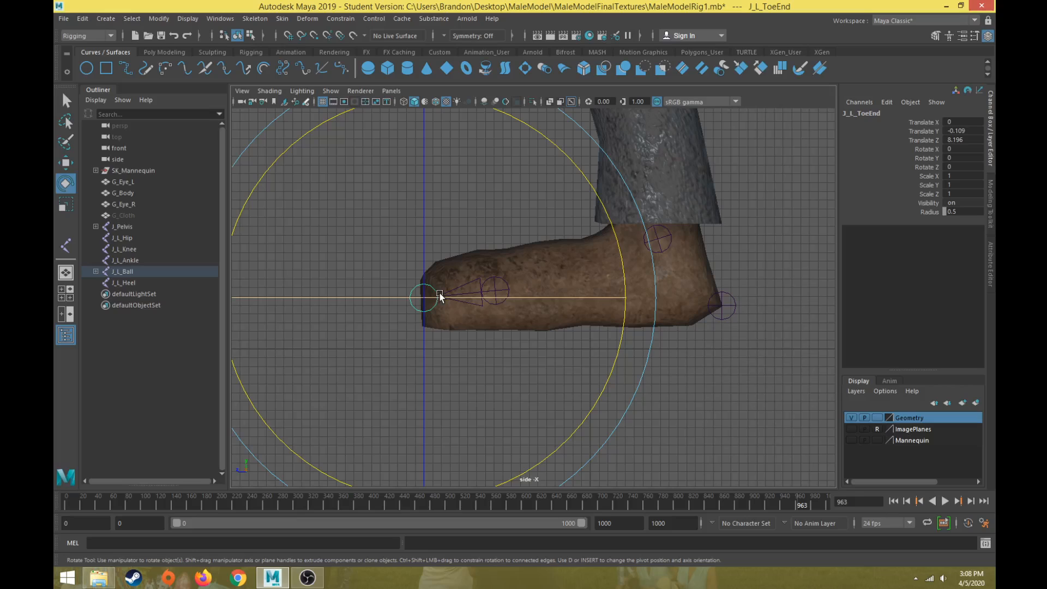
pyautogui.click(133, 270)
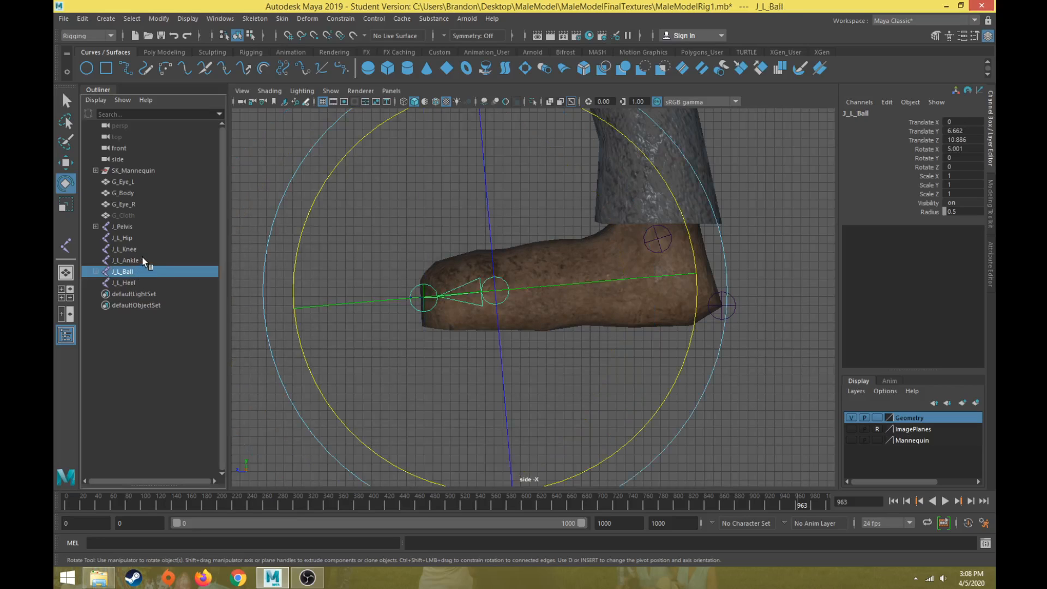
pyautogui.keyDown('ctrl'); pyautogui.click(141, 261); pyautogui.keyUp('ctrl')
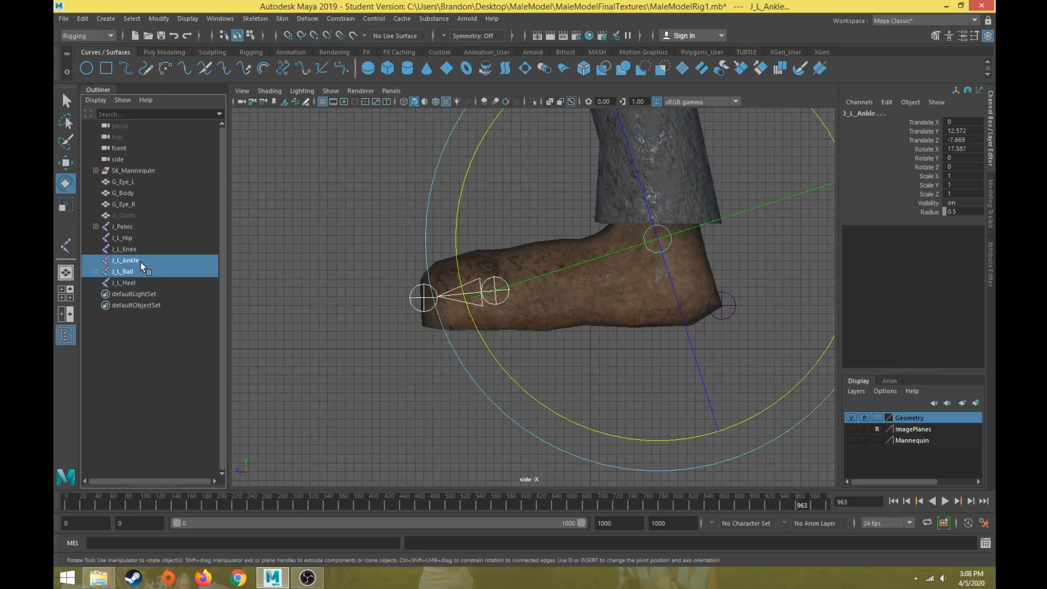
pyautogui.press('p')
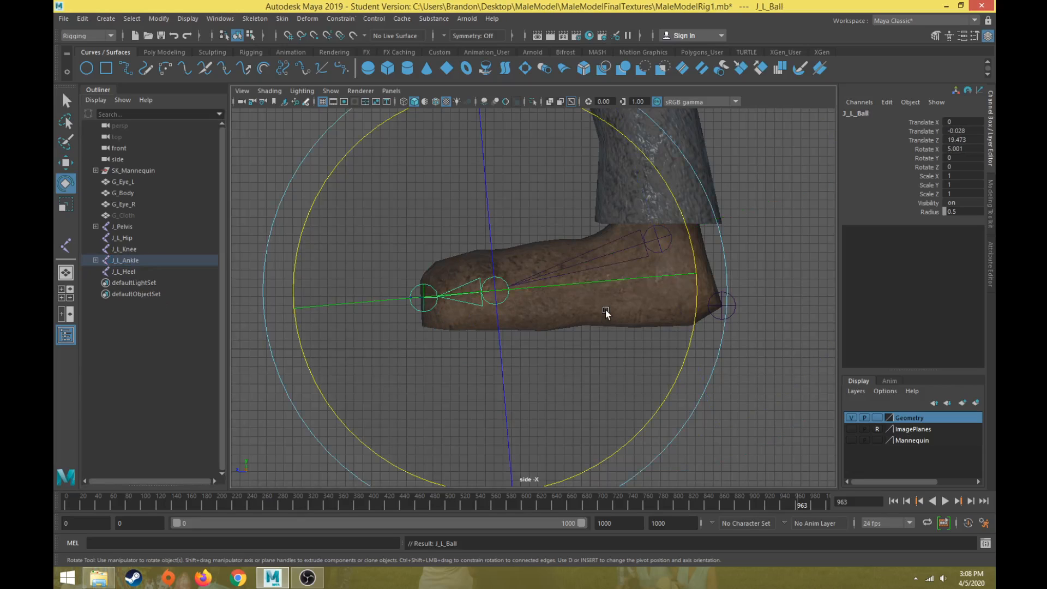
# Parent the J_L_Heel joint under J_L_Ankle so the foot has a second branch.
pyautogui.click(139, 272)
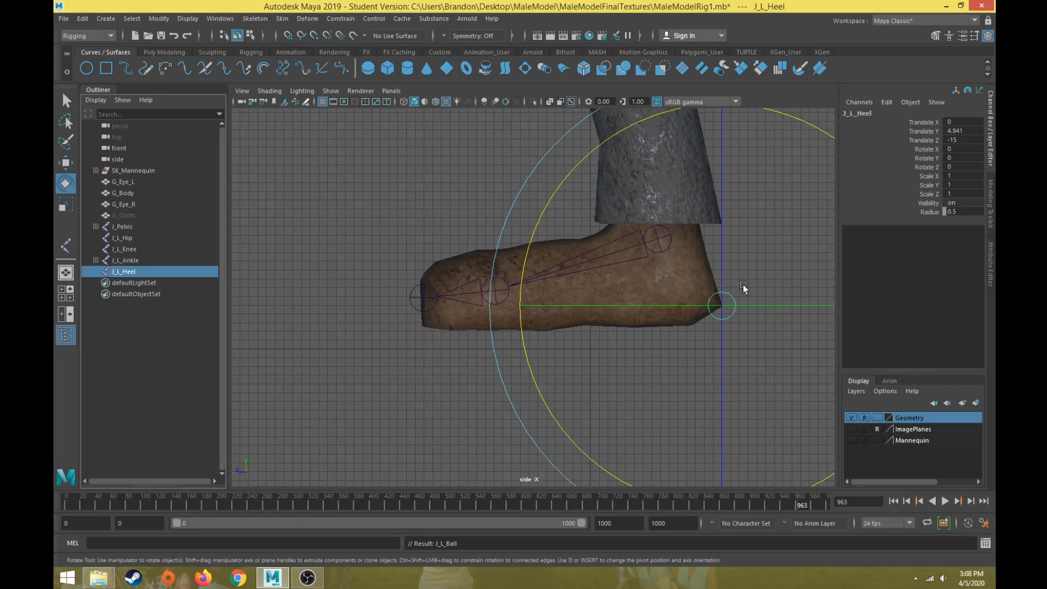
pyautogui.click(126, 260)
pyautogui.click(135, 270)
pyautogui.keyDown('ctrl'); pyautogui.click(149, 264); pyautogui.keyUp('ctrl')
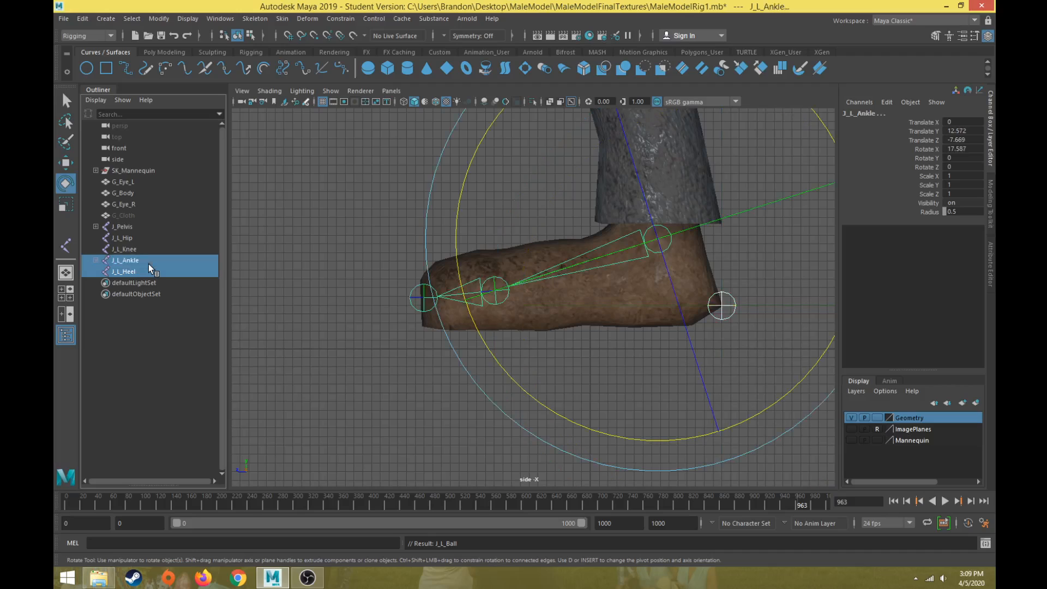
pyautogui.press('p')
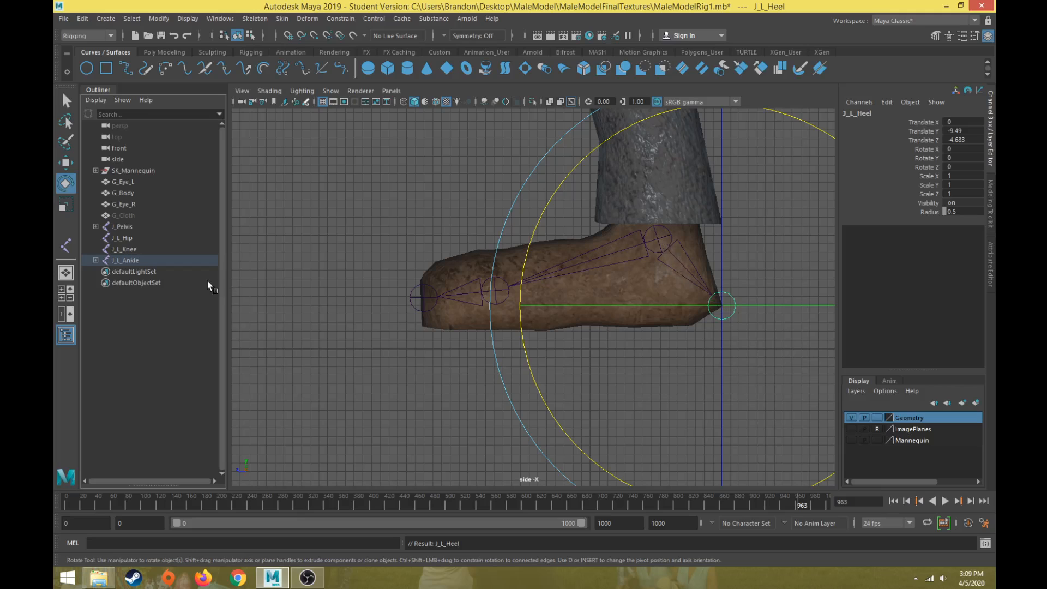
# Parent the J_L_Ankle joint with its foot chain under J_L_Knee.
pyautogui.press('Up')
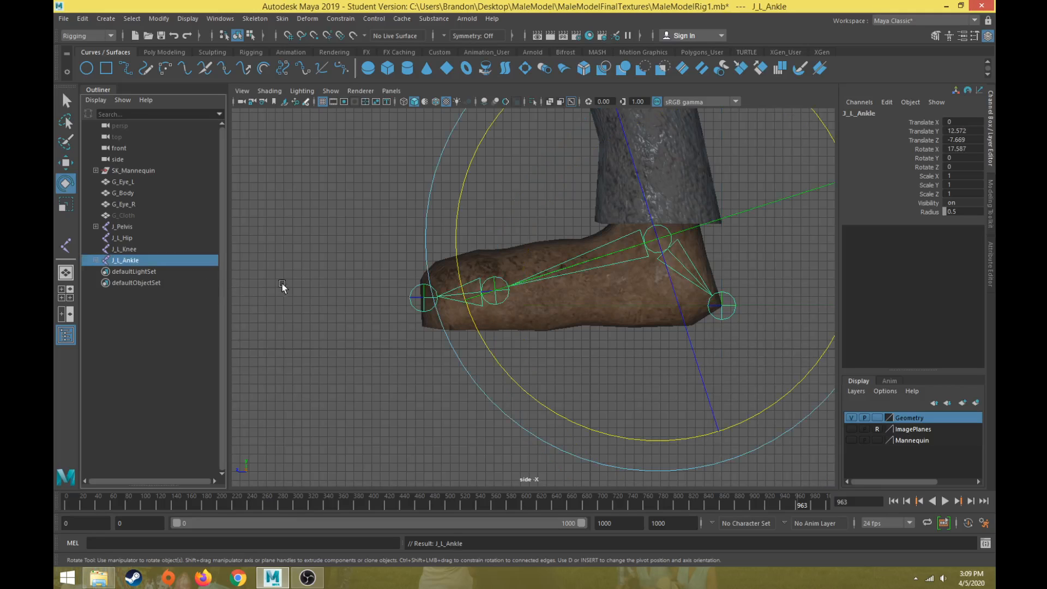
pyautogui.scroll(-5, 283, 262)
pyautogui.keyDown('alt'); pyautogui.moveTo(294, 239); pyautogui.dragTo(260, 340, button='middle'); pyautogui.keyUp('alt')
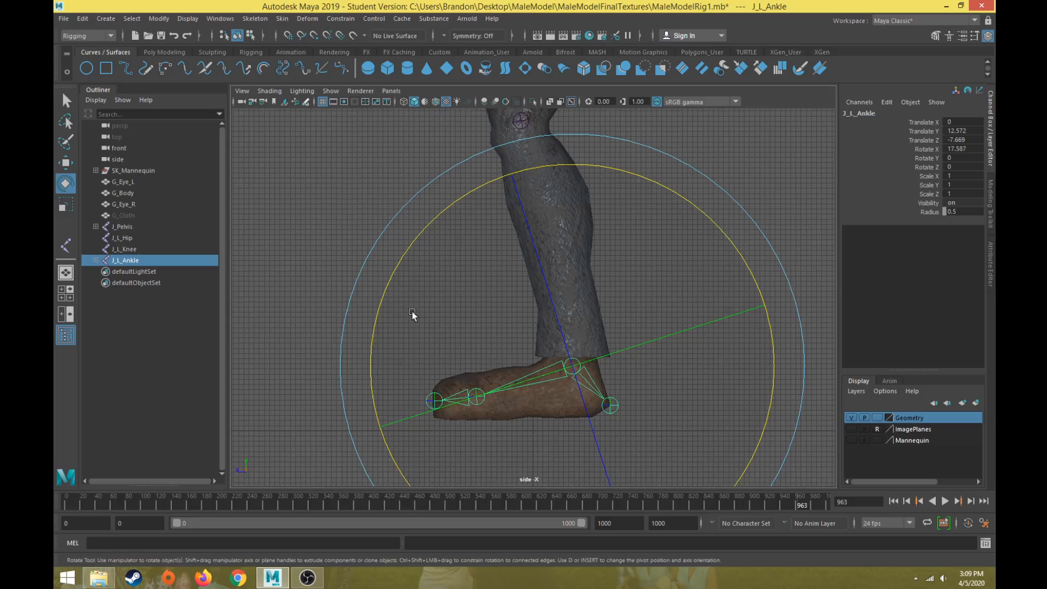
pyautogui.keyDown('shift'); pyautogui.click(129, 249); pyautogui.keyUp('shift')
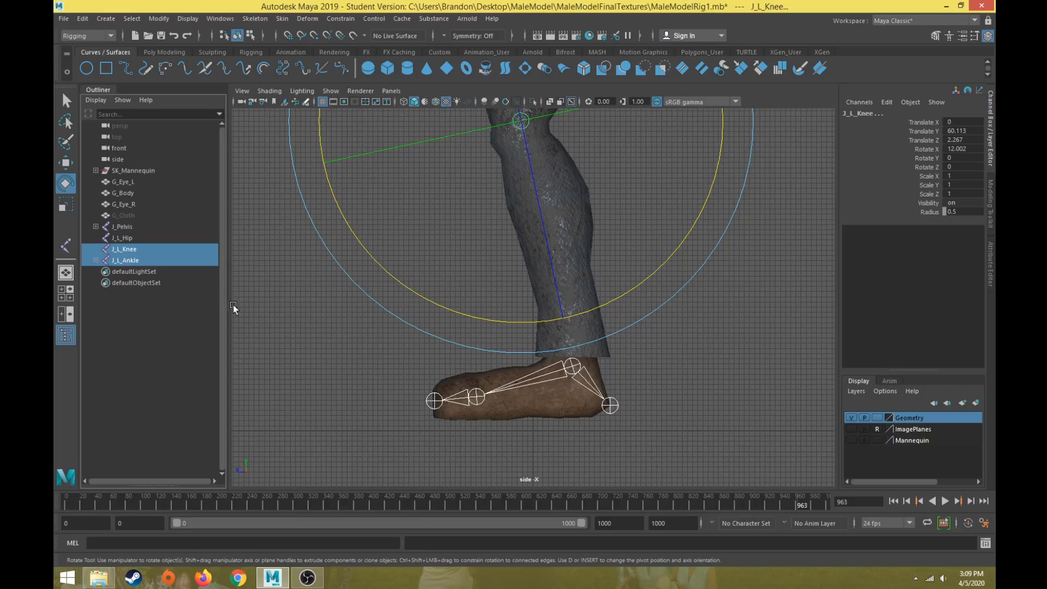
pyautogui.press('p')
# Parent the J_L_Knee joint under J_L_Hip to complete the leg hierarchy.
pyautogui.scroll(-4, 365, 292)
pyautogui.keyDown('alt'); pyautogui.moveTo(356, 252); pyautogui.dragTo(331, 375, button='middle'); pyautogui.keyUp('alt')
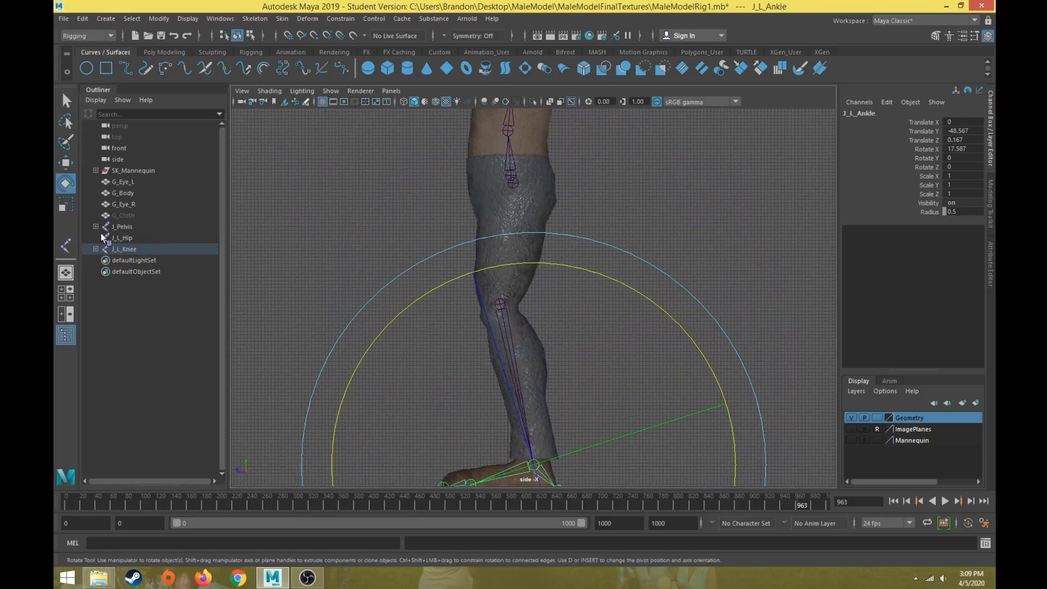
pyautogui.click(126, 249)
pyautogui.keyDown('shift'); pyautogui.click(132, 238); pyautogui.keyUp('shift')
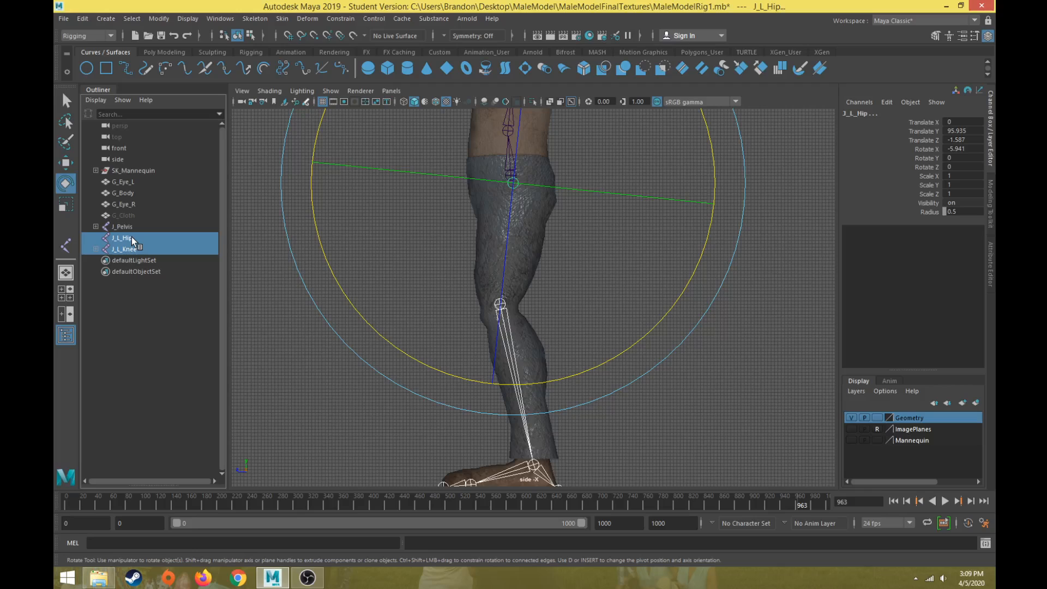
pyautogui.press('p')
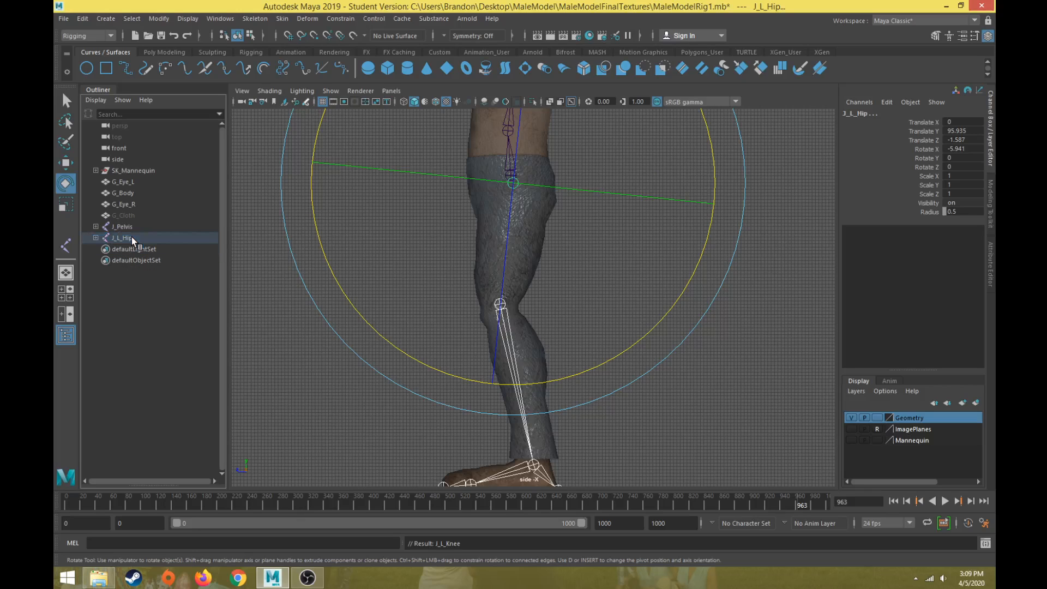
# Select J_L_Hip and examine where the whole leg chain sits relative to the body in the perspective view.
pyautogui.scroll(-3, 312, 364)
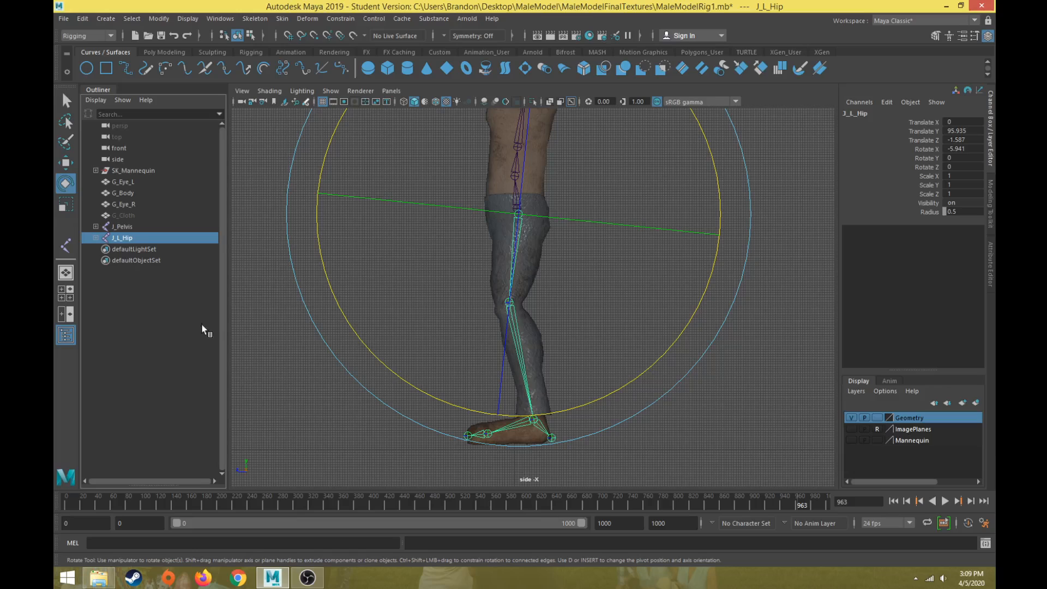
pyautogui.moveTo(138, 242); pyautogui.dragTo(127, 249)
pyautogui.press('space')
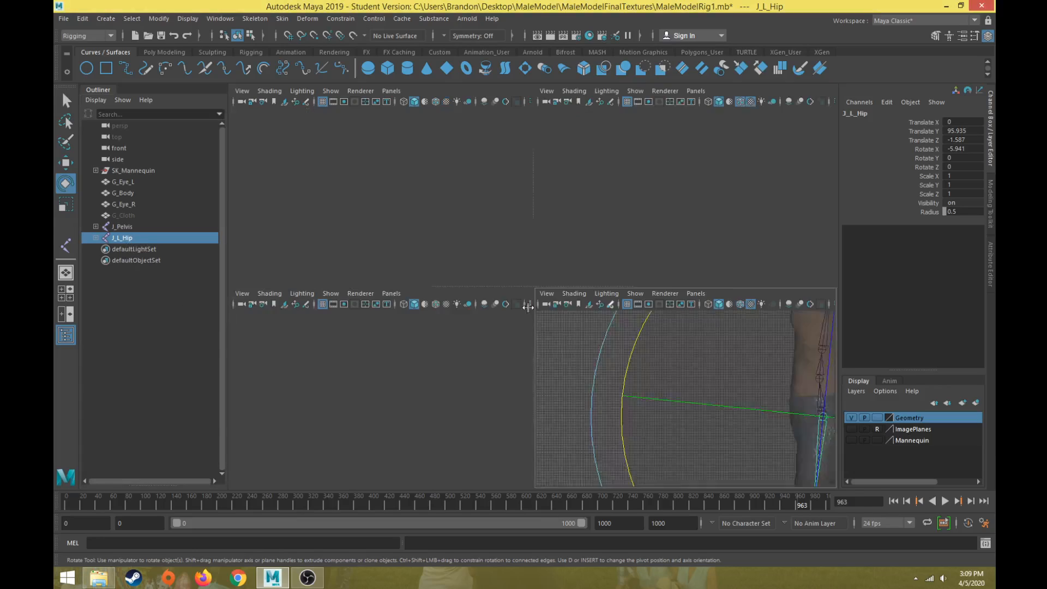
pyautogui.press('space')
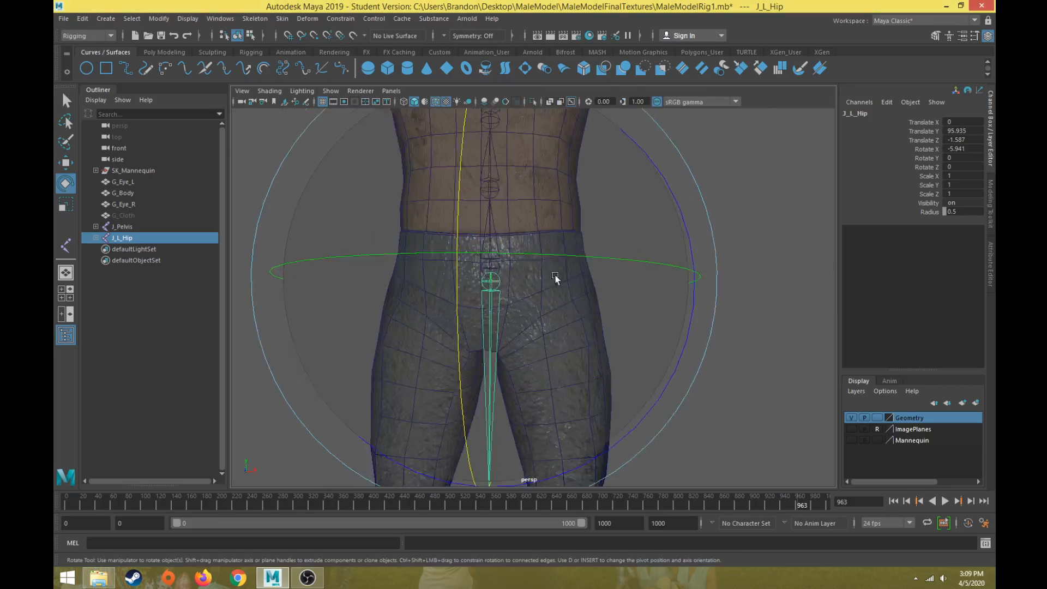
pyautogui.press('a')
pyautogui.scroll(5, 661, 321)
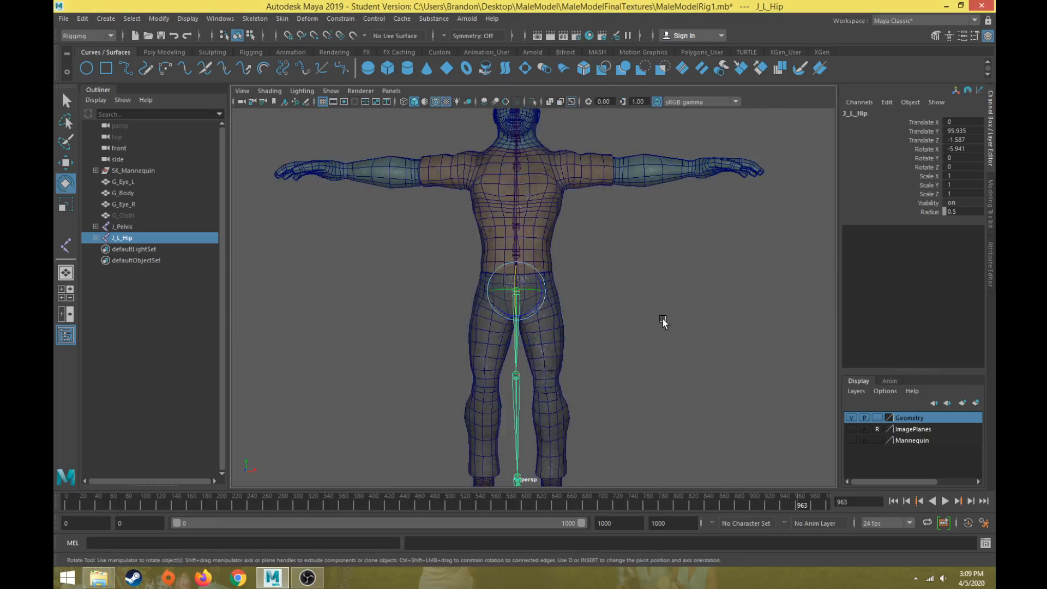
pyautogui.scroll(-2, 663, 319)
pyautogui.scroll(4, 670, 294)
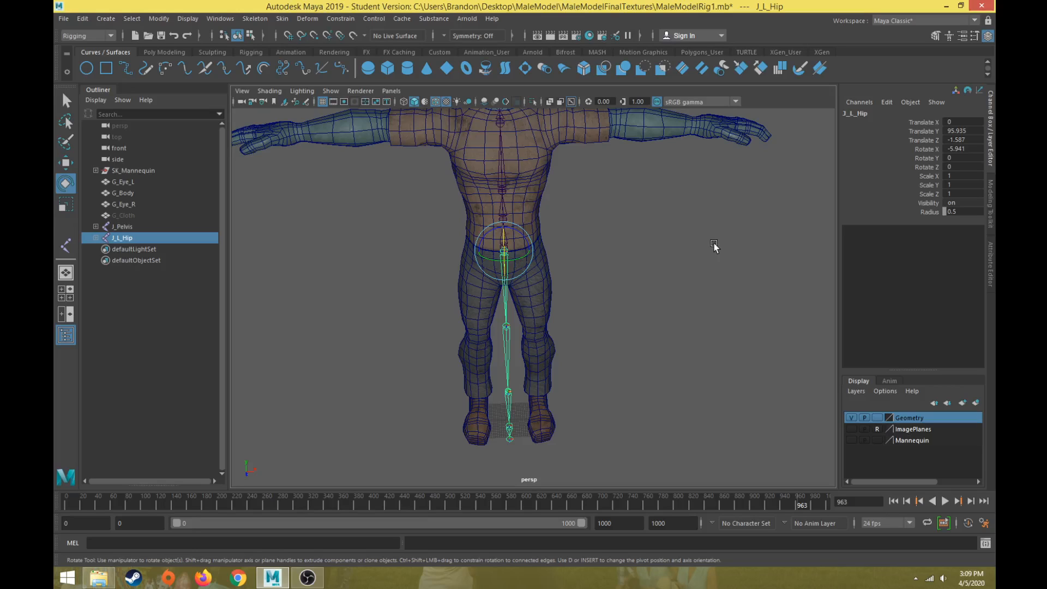
# Activate the Move tool and display the front view textured with X-Ray Joints enabled.
pyautogui.press('w')
pyautogui.keyDown('alt'); pyautogui.moveTo(538, 336); pyautogui.dragTo(537, 328); pyautogui.keyUp('alt')
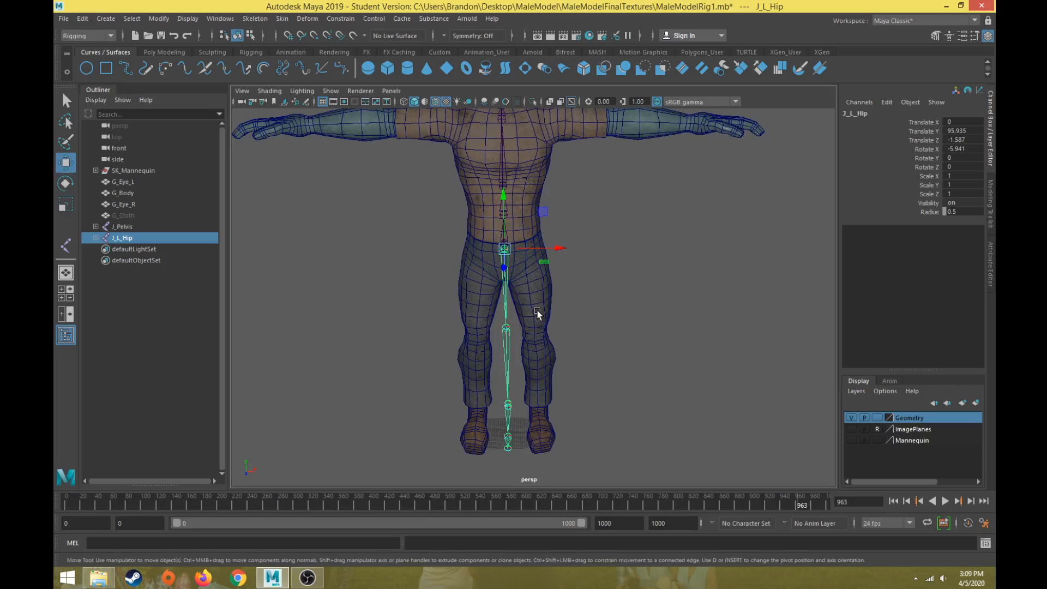
pyautogui.press('space')
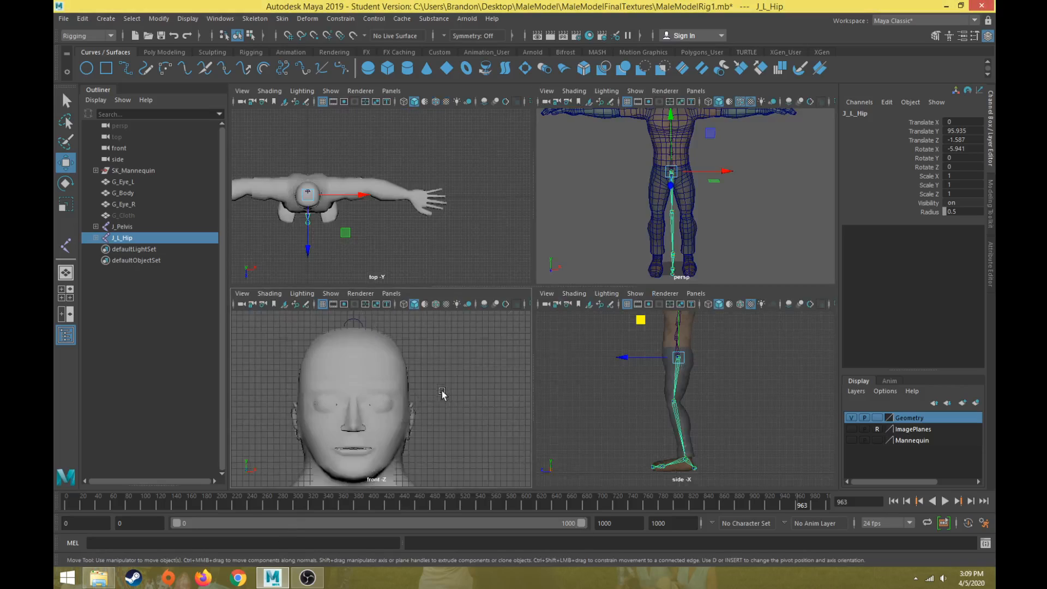
pyautogui.press('space')
pyautogui.press('6')
pyautogui.scroll(-5, 515, 376)
pyautogui.keyDown('alt'); pyautogui.moveTo(539, 392); pyautogui.dragTo(441, 233, button='middle'); pyautogui.keyUp('alt')
pyautogui.click(269, 91)
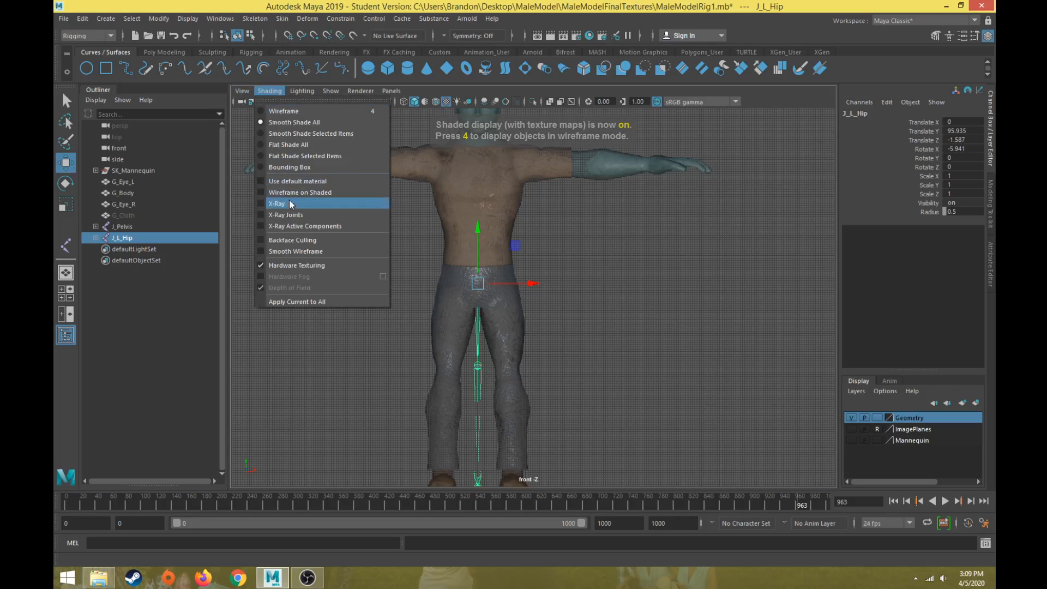
pyautogui.click(284, 216)
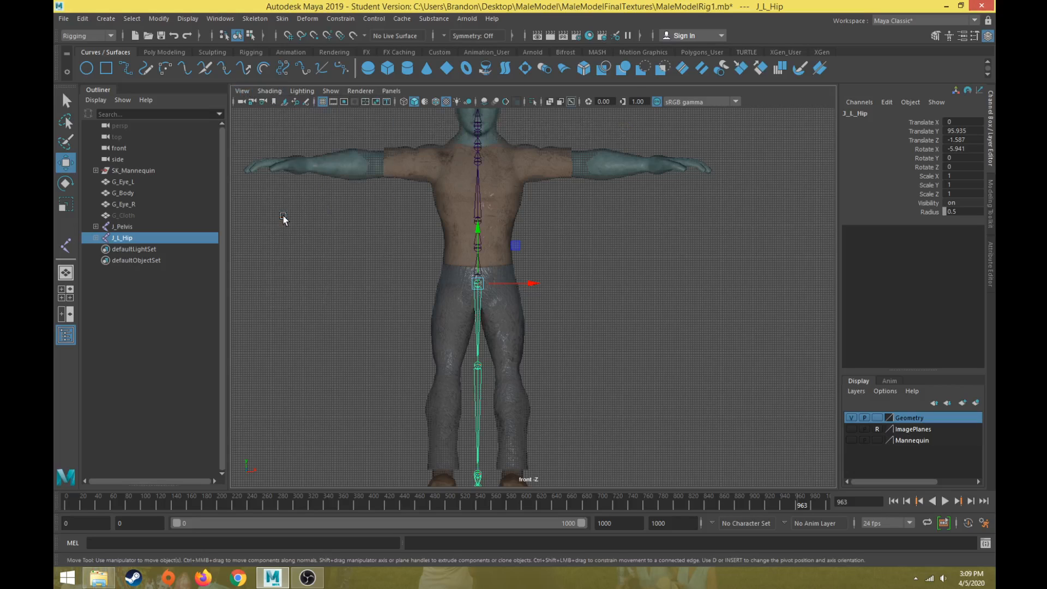
# Move J_L_Hip sideways into the character's left leg, to about 13.02 in X.
pyautogui.keyDown('alt'); pyautogui.moveTo(561, 284); pyautogui.dragTo(551, 223, button='middle'); pyautogui.keyUp('alt')
pyautogui.moveTo(518, 224); pyautogui.dragTo(546, 221)
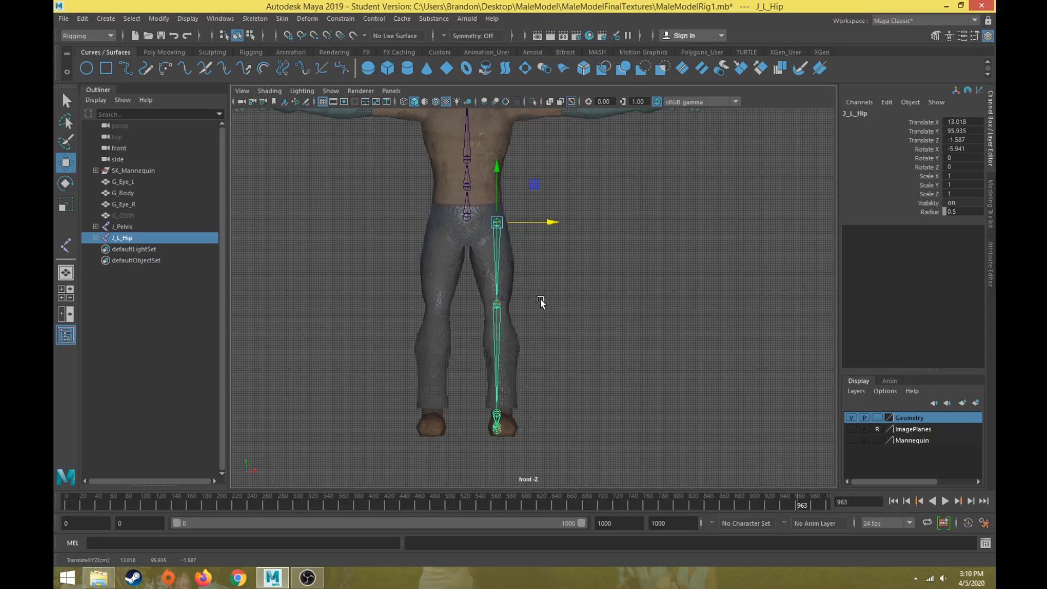
pyautogui.scroll(2, 522, 288)
pyautogui.scroll(-3, 469, 275)
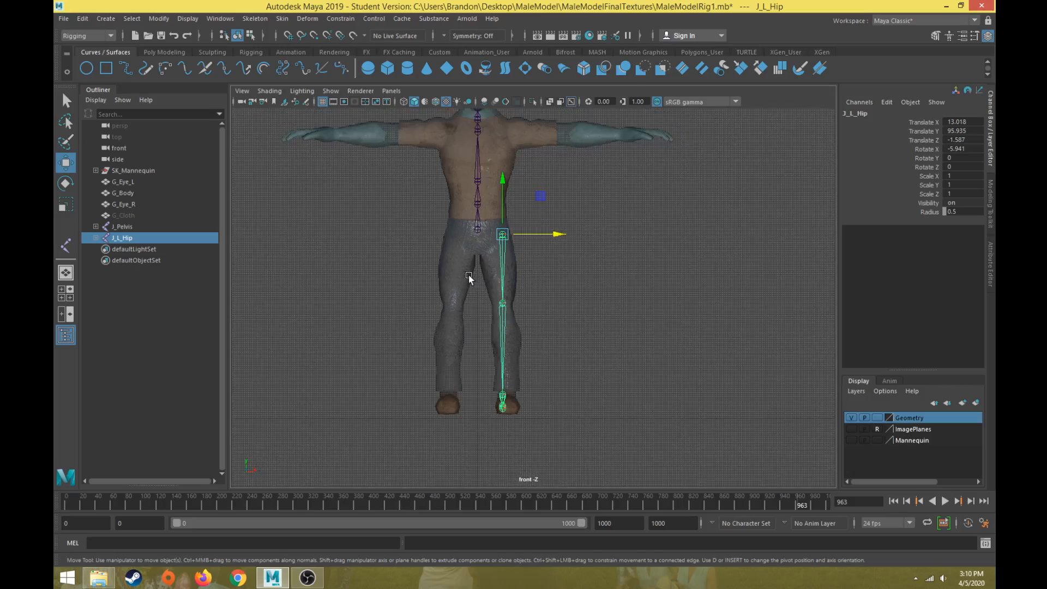
pyautogui.scroll(6, 469, 275)
pyautogui.scroll(-4, 459, 293)
pyautogui.press('f')
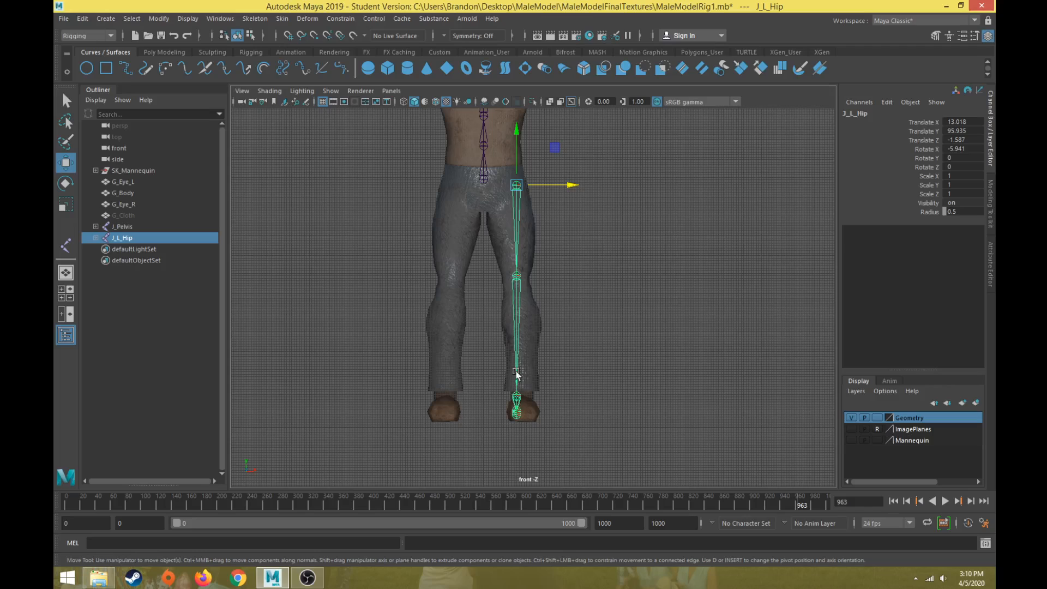
# Try moving J_L_Knee outward by about 7.78 in X, and undo the move.
pyautogui.click(517, 277)
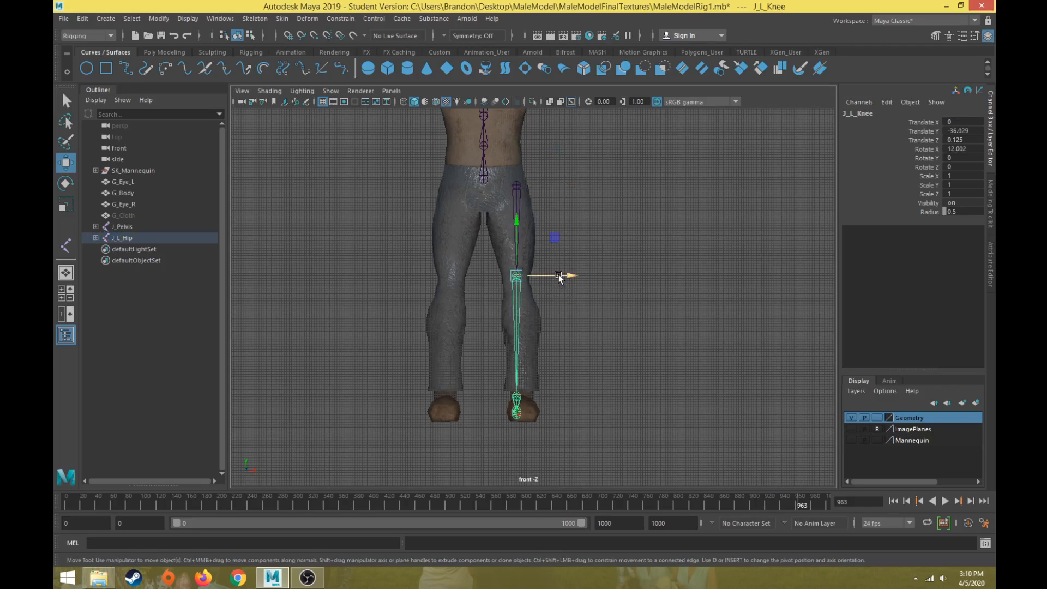
pyautogui.moveTo(559, 278); pyautogui.dragTo(579, 279)
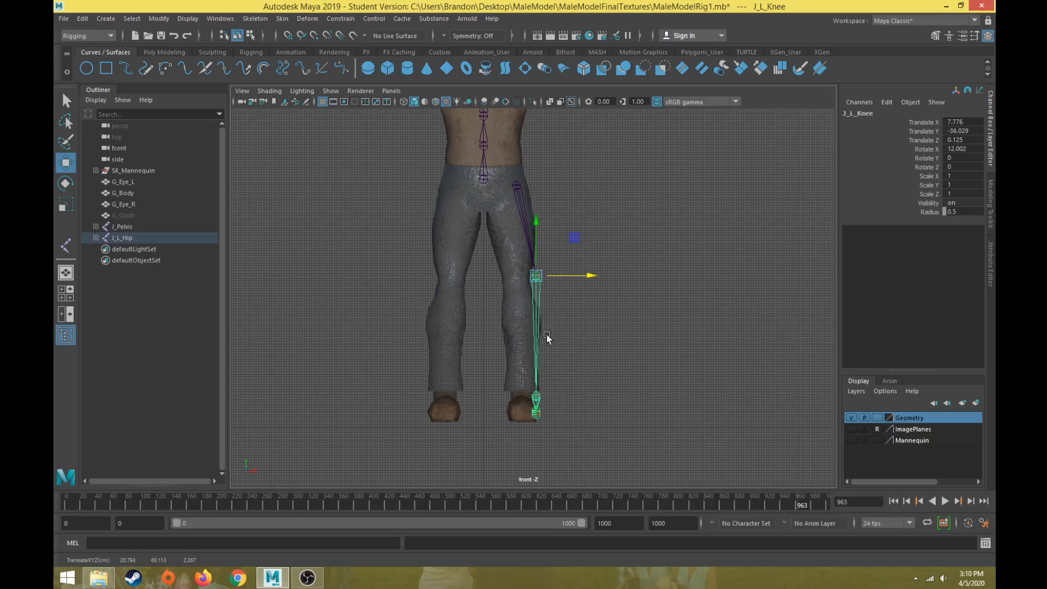
pyautogui.hotkey('ctrl', 'z')
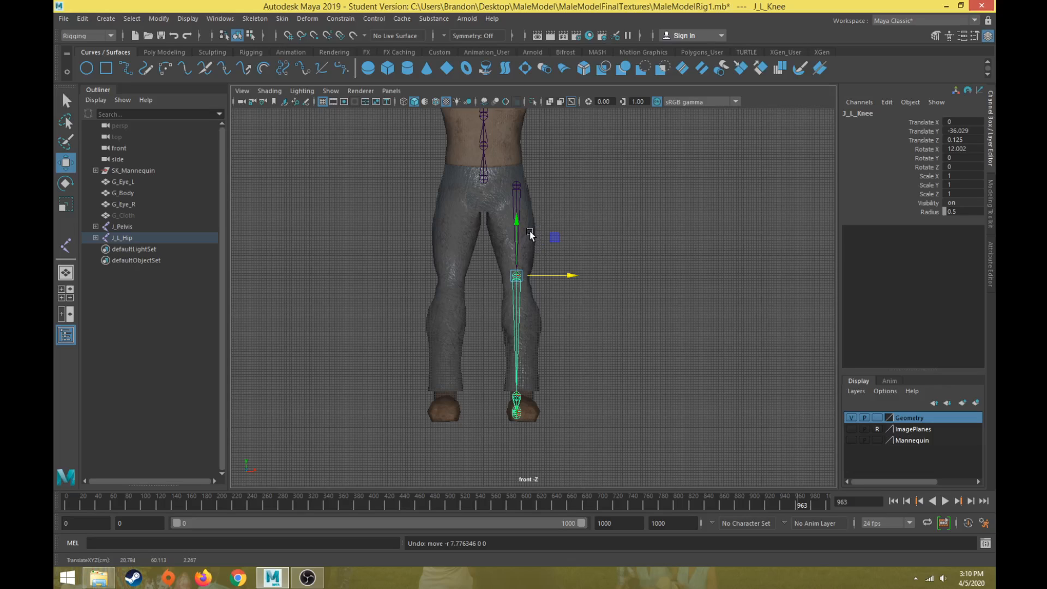
# Move J_L_Hip slightly back inward, to about 10.35 in X.
pyautogui.click(128, 237)
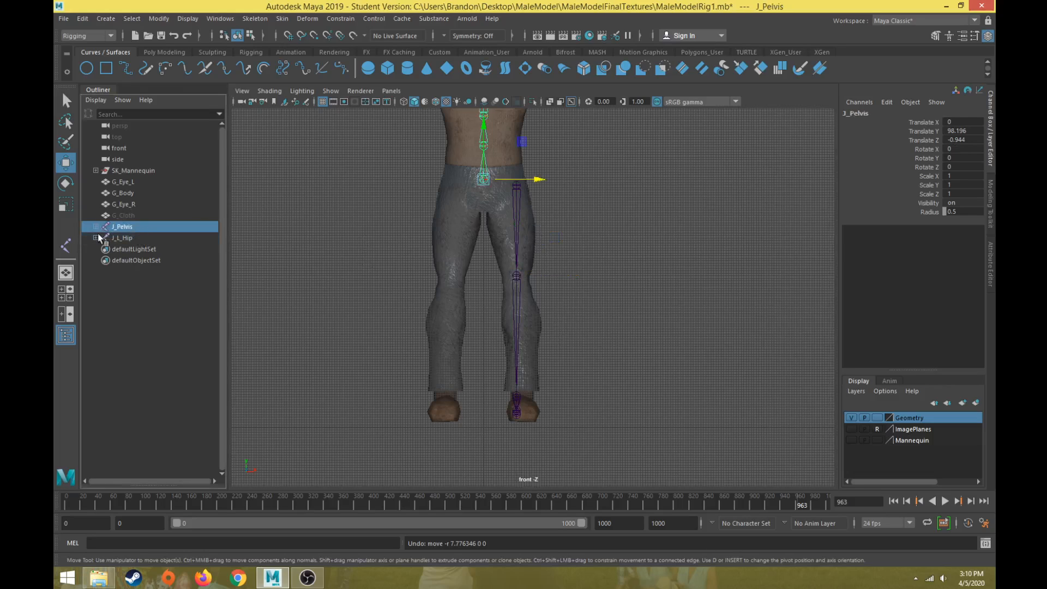
pyautogui.moveTo(570, 185); pyautogui.dragTo(563, 185)
pyautogui.scroll(2, 496, 208)
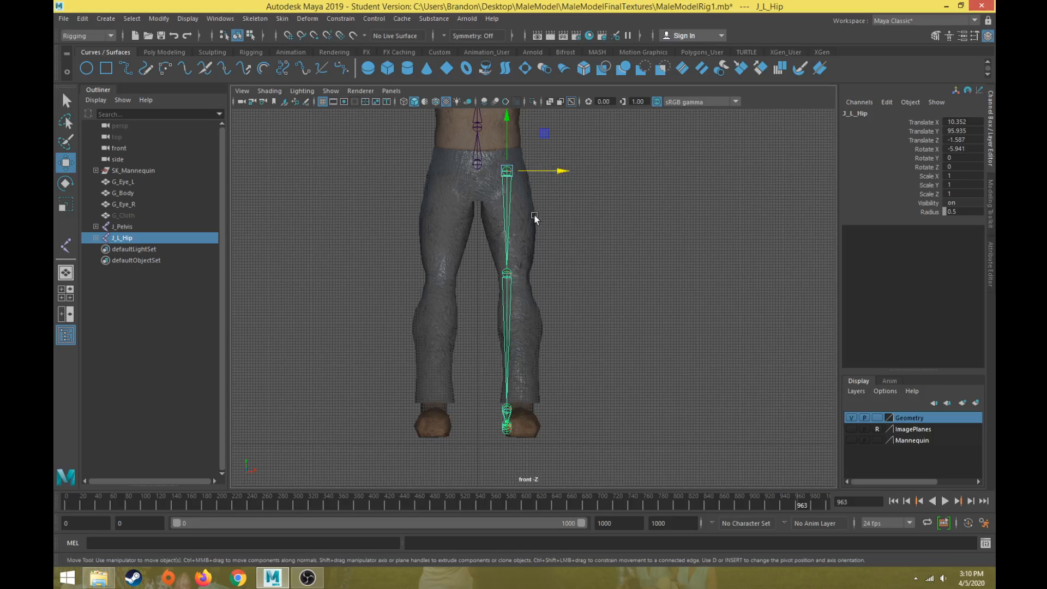
# Select the G_Body mesh, bring up the modeling tools for it, and switch it to vertex selection.
pyautogui.click(526, 275)
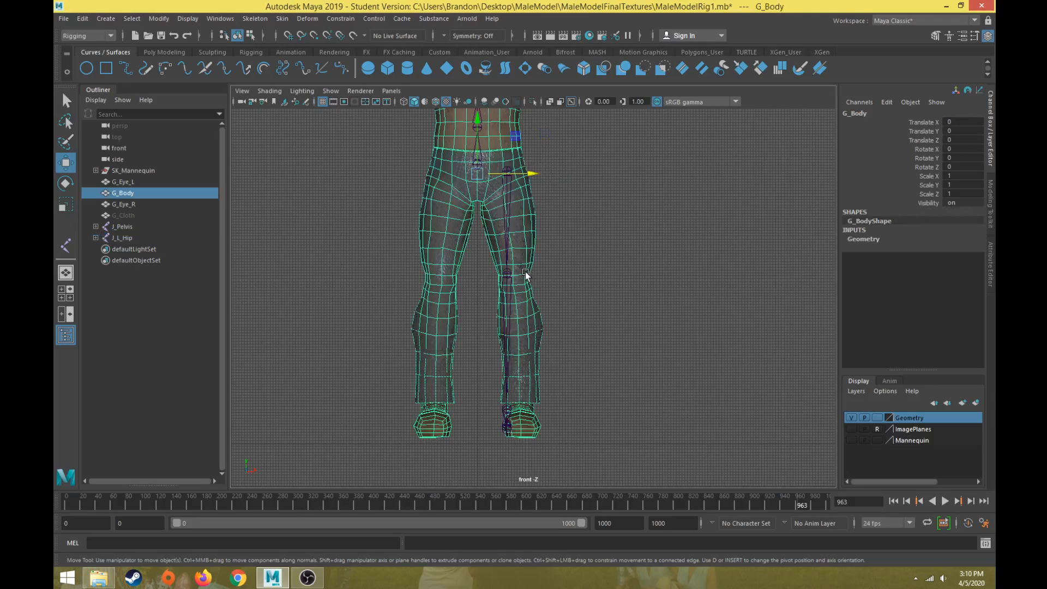
pyautogui.click(992, 213)
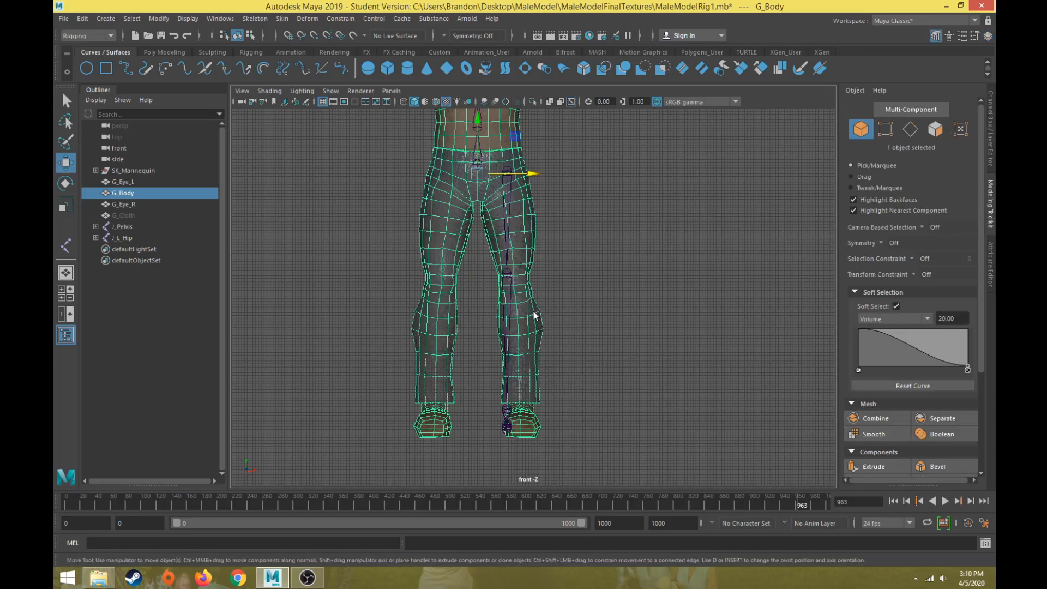
pyautogui.moveTo(535, 284); pyautogui.dragTo(480, 285, button='right')
pyautogui.moveTo(579, 475); pyautogui.dragTo(485, 262)
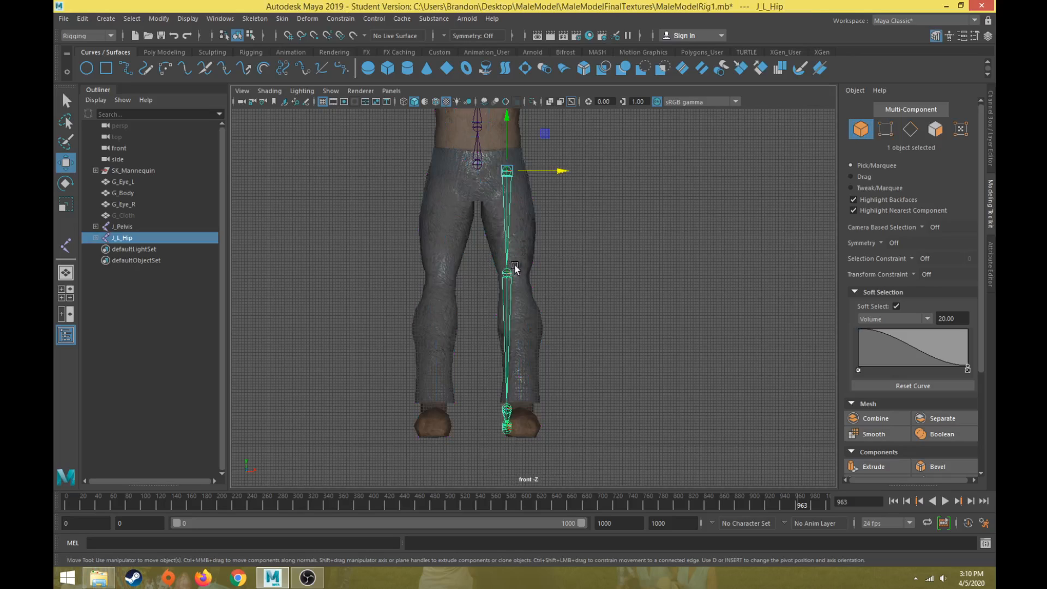
pyautogui.hotkey('ctrl', 'z')
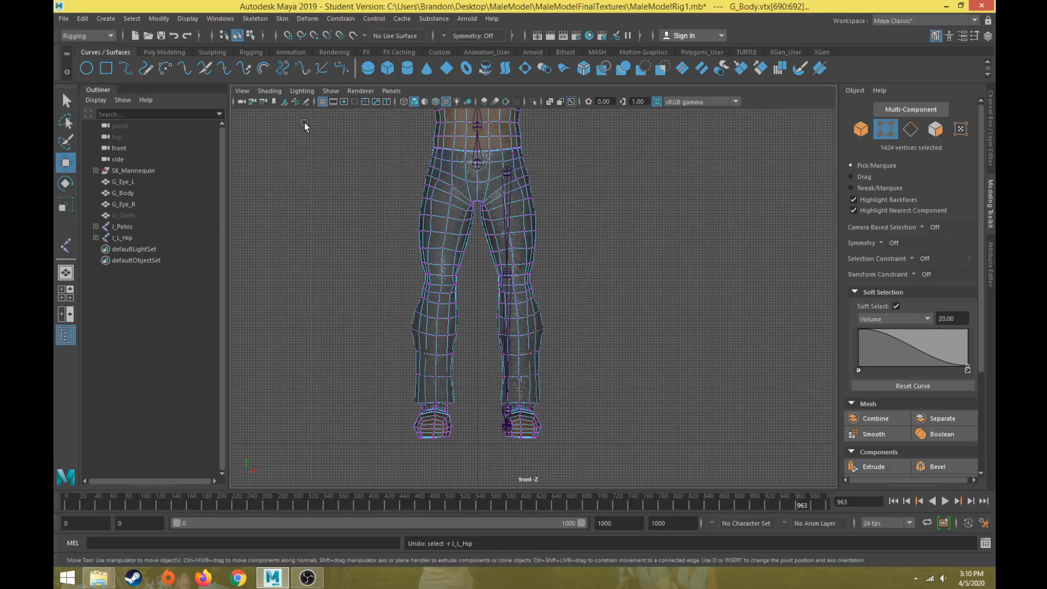
# Hide joints in the front view and select G_Body's vertices from the left knee down to the foot.
pyautogui.click(338, 93)
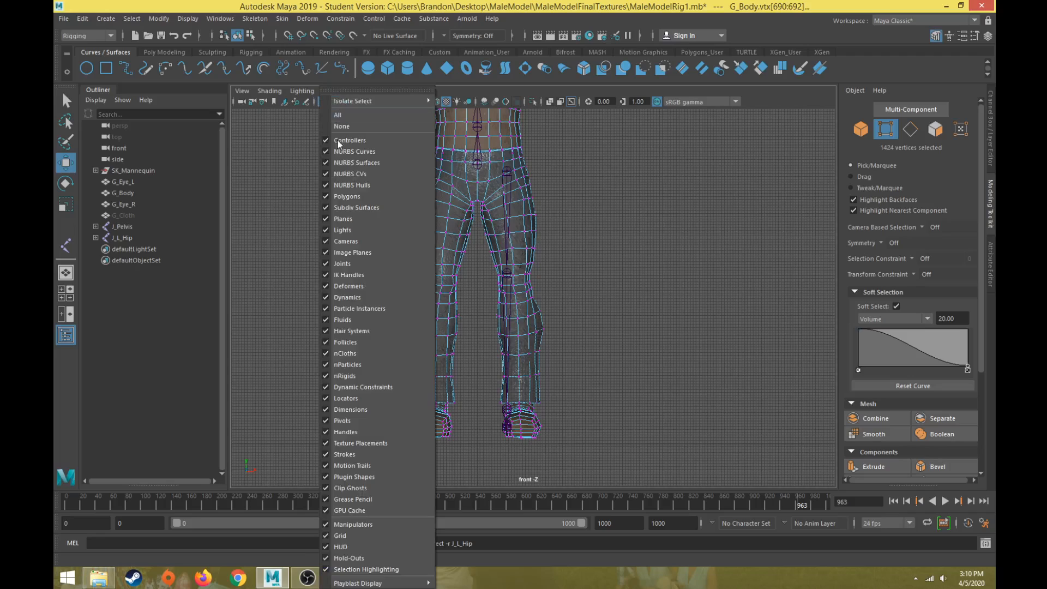
pyautogui.click(343, 264)
pyautogui.moveTo(575, 478); pyautogui.dragTo(477, 261)
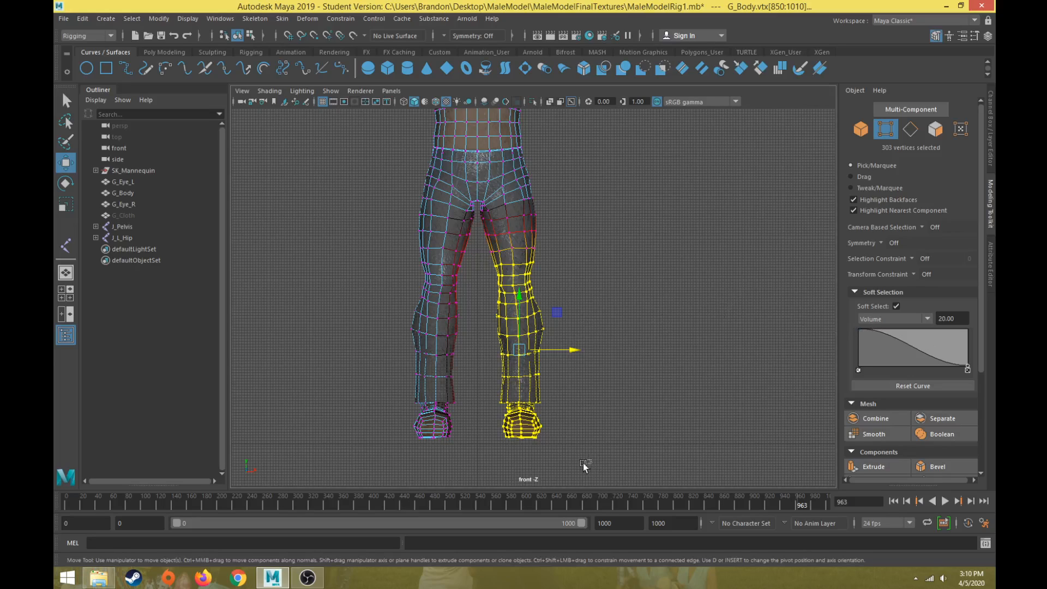
pyautogui.moveTo(583, 463); pyautogui.dragTo(469, 272)
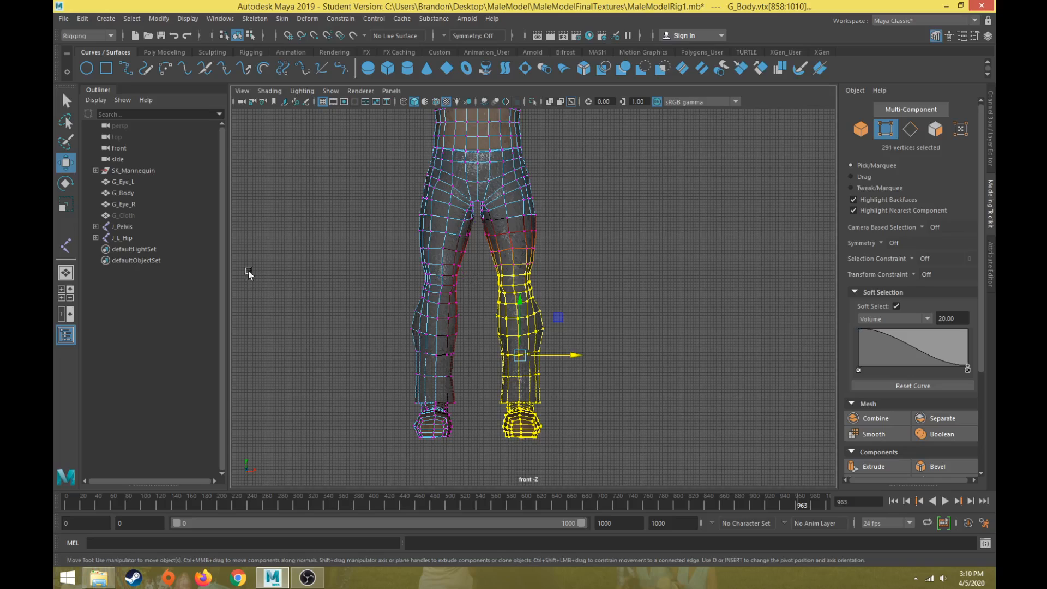
# Redisplay the joints and try moving the lower left leg vertices inward over the joint chain, to about 12.32 in X.
pyautogui.click(330, 90)
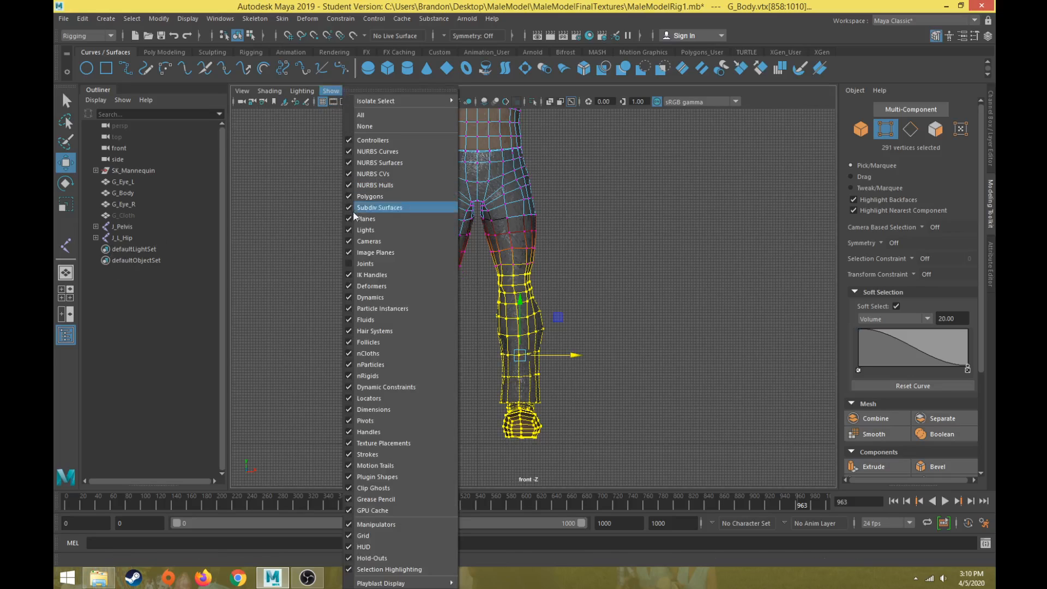
pyautogui.click(373, 267)
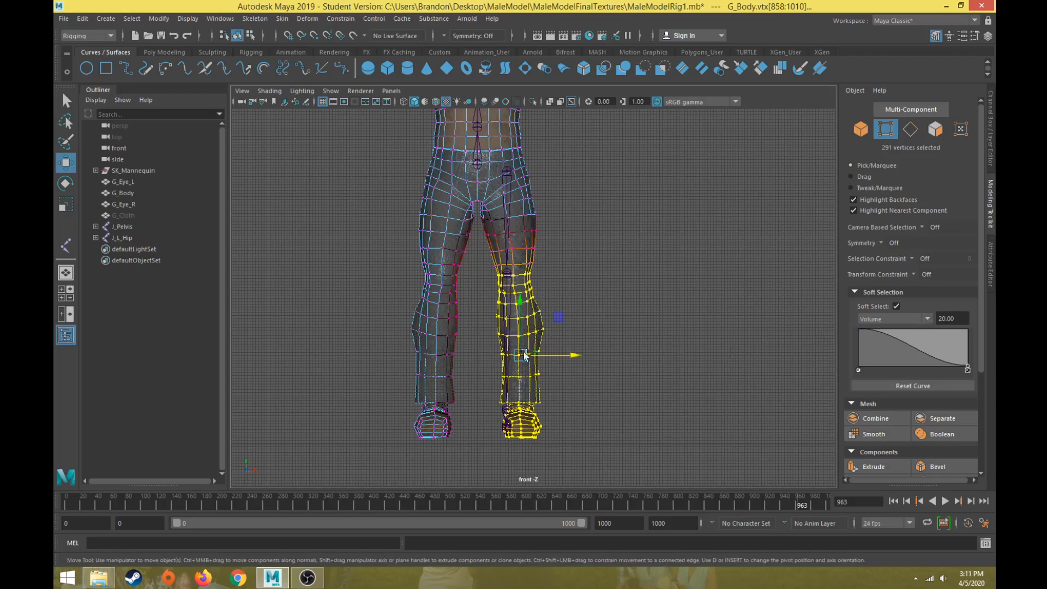
pyautogui.moveTo(579, 356); pyautogui.dragTo(568, 356)
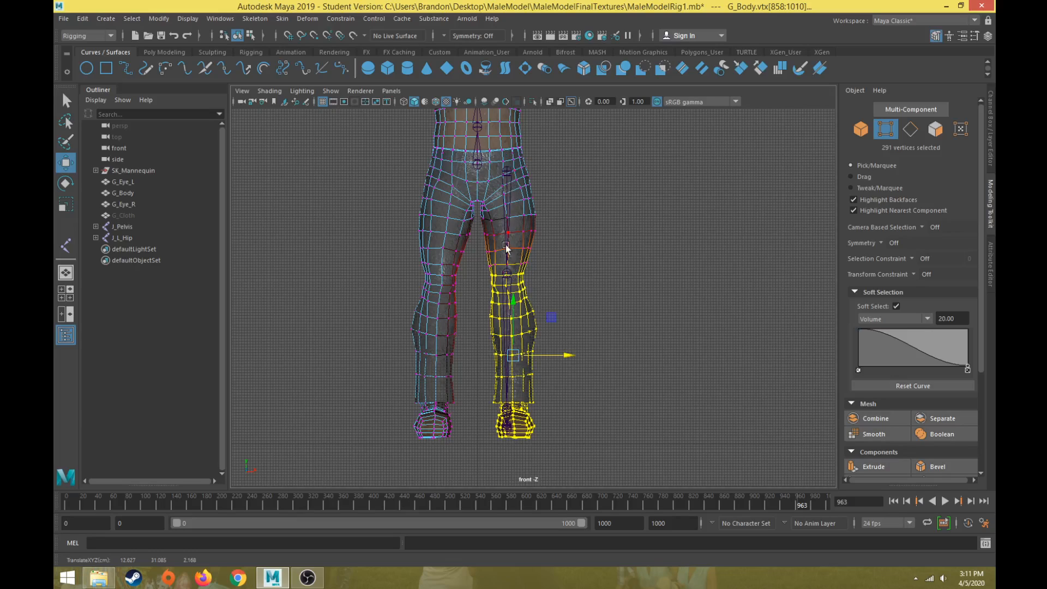
pyautogui.scroll(5, 506, 258)
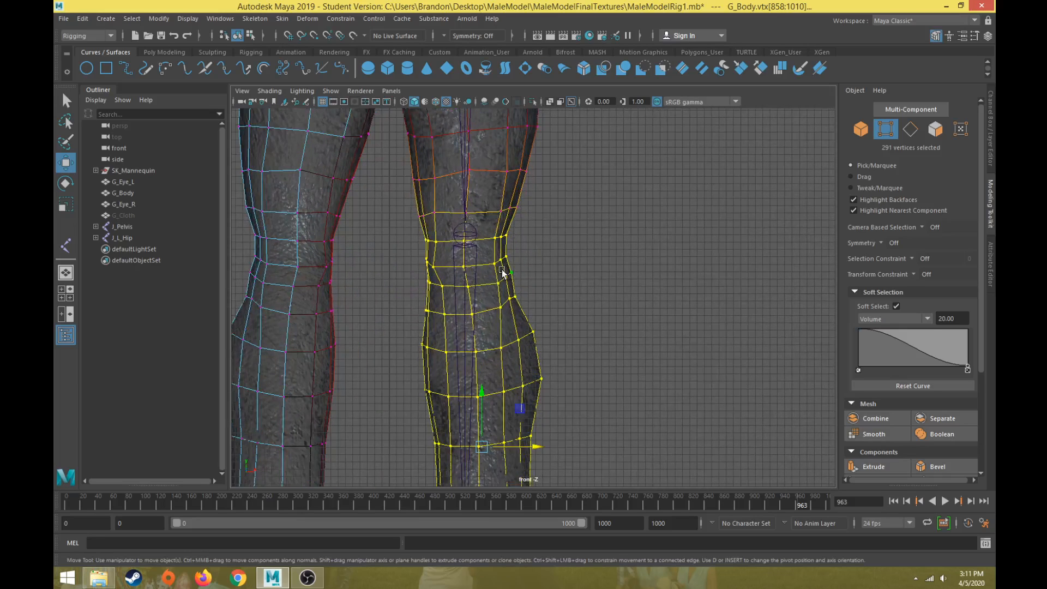
pyautogui.moveTo(611, 421); pyautogui.dragTo(610, 422)
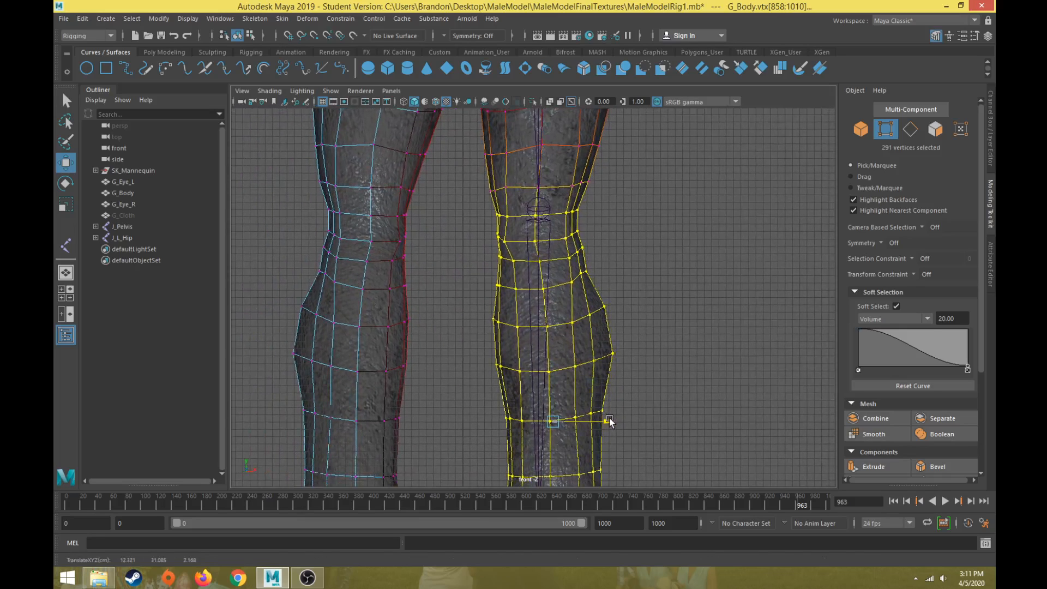
pyautogui.scroll(-5, 616, 411)
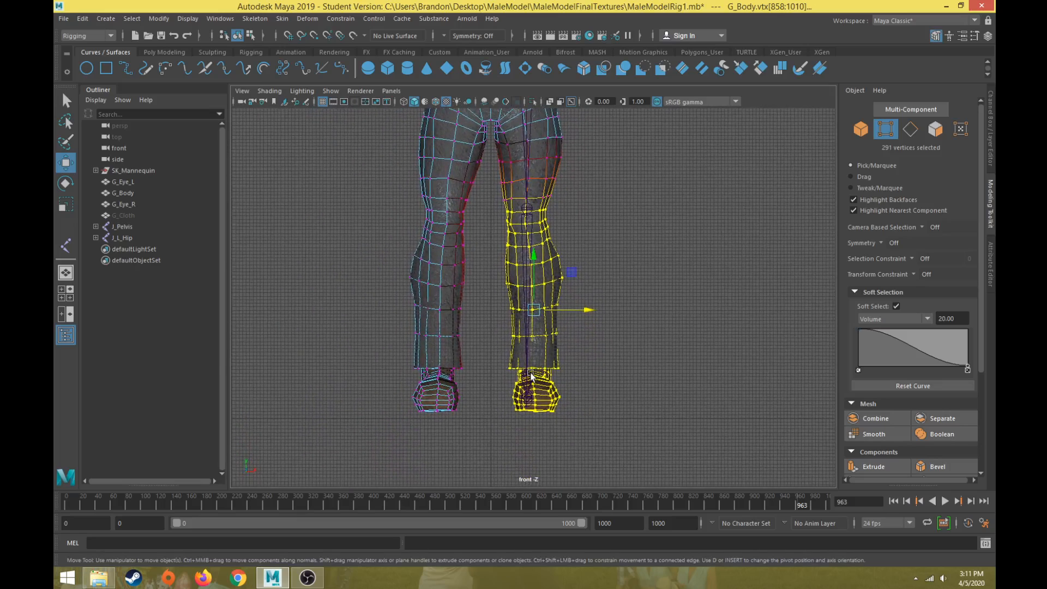
# Hide the joints again and select the vertices of the left foot and lower shin.
pyautogui.moveTo(565, 427); pyautogui.dragTo(488, 325)
pyautogui.hotkey('ctrl', 'z')
pyautogui.hotkey('ctrl', 'z')
pyautogui.click(330, 91)
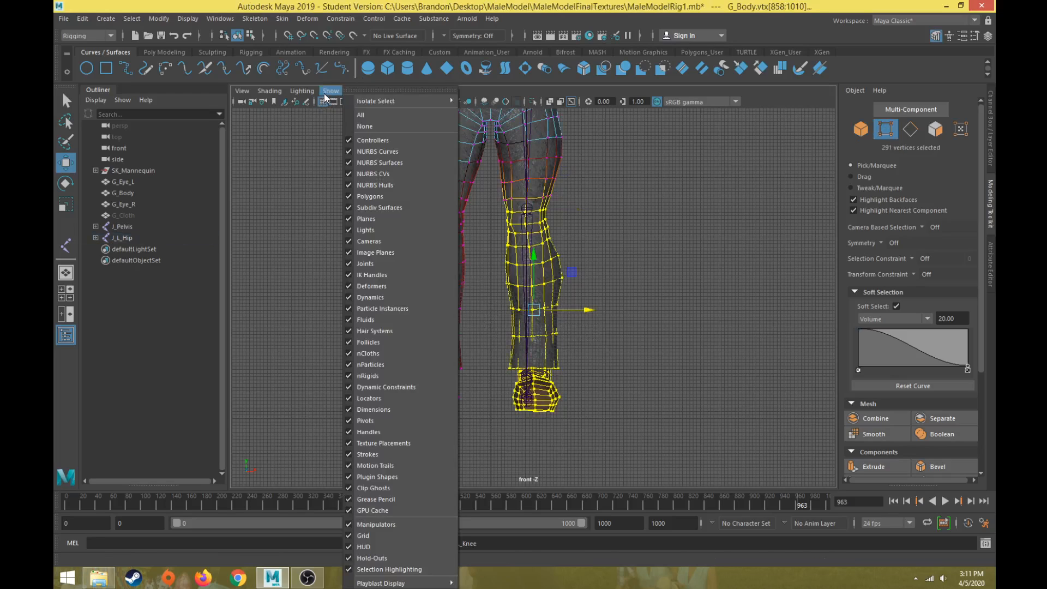
pyautogui.click(375, 263)
pyautogui.moveTo(593, 444); pyautogui.dragTo(494, 333)
# Redisplay the joints and try moving the left foot and lower shin vertices inward over the foot joints.
pyautogui.click(330, 90)
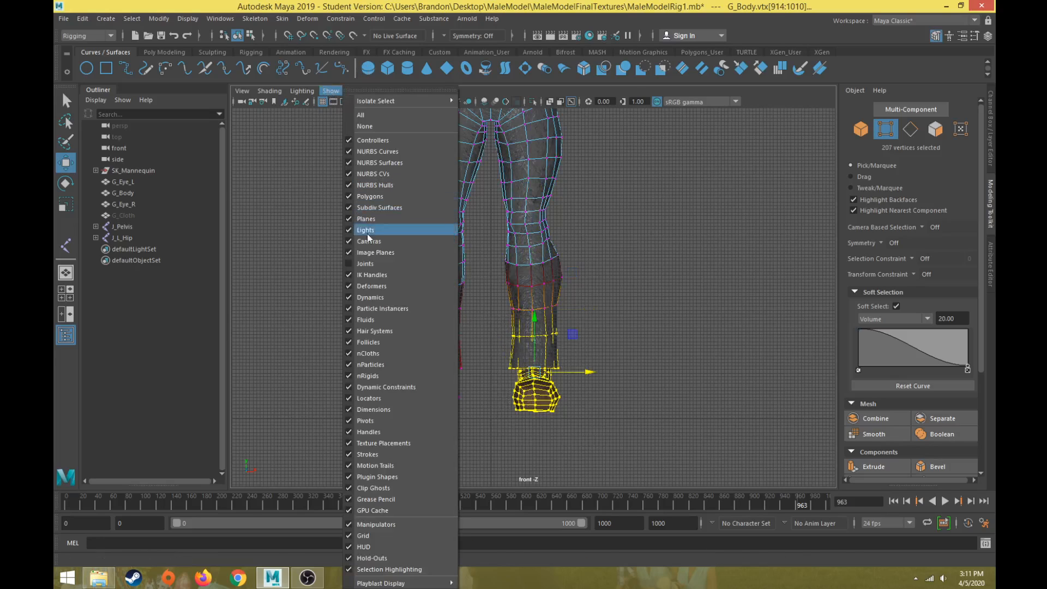
pyautogui.click(375, 262)
pyautogui.scroll(3, 503, 345)
pyautogui.keyDown('alt'); pyautogui.moveTo(589, 401); pyautogui.dragTo(592, 328, button='middle'); pyautogui.keyUp('alt')
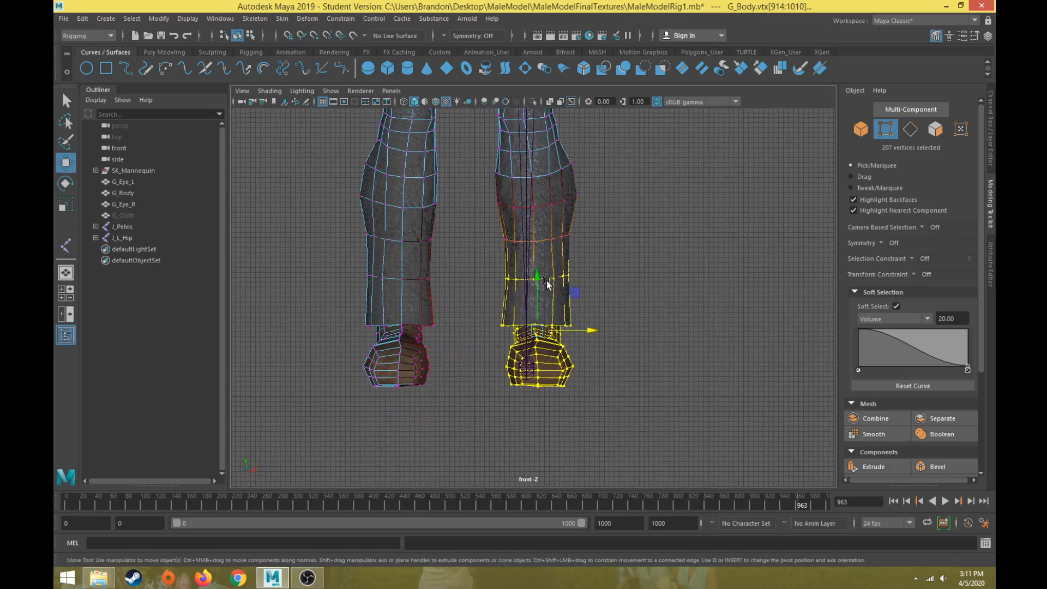
pyautogui.click(593, 331)
pyautogui.moveTo(593, 331); pyautogui.dragTo(583, 331)
# Undo the one-sided left leg and foot vertex moves and their selections.
pyautogui.hotkey('ctrl', 'z')
pyautogui.hotkey('ctrl', 'z')
pyautogui.hotkey('ctrl', 'z')
pyautogui.hotkey('ctrl', 'z')
pyautogui.hotkey('ctrl', 'z')
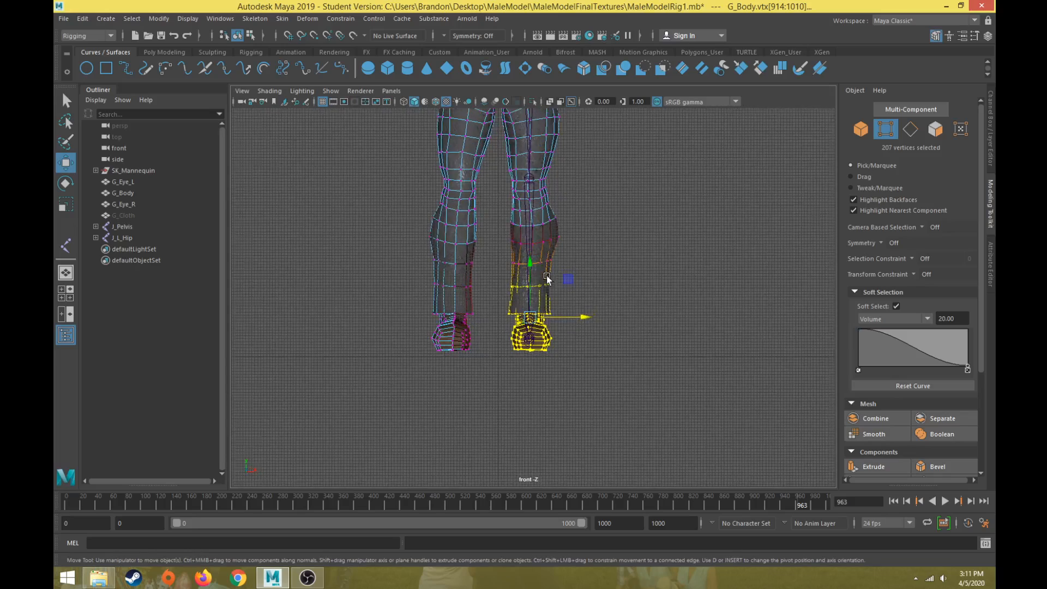
pyautogui.hotkey('ctrl', 'z')
pyautogui.hotkey('ctrl', 'z')
pyautogui.hotkey('ctrl', 'z')
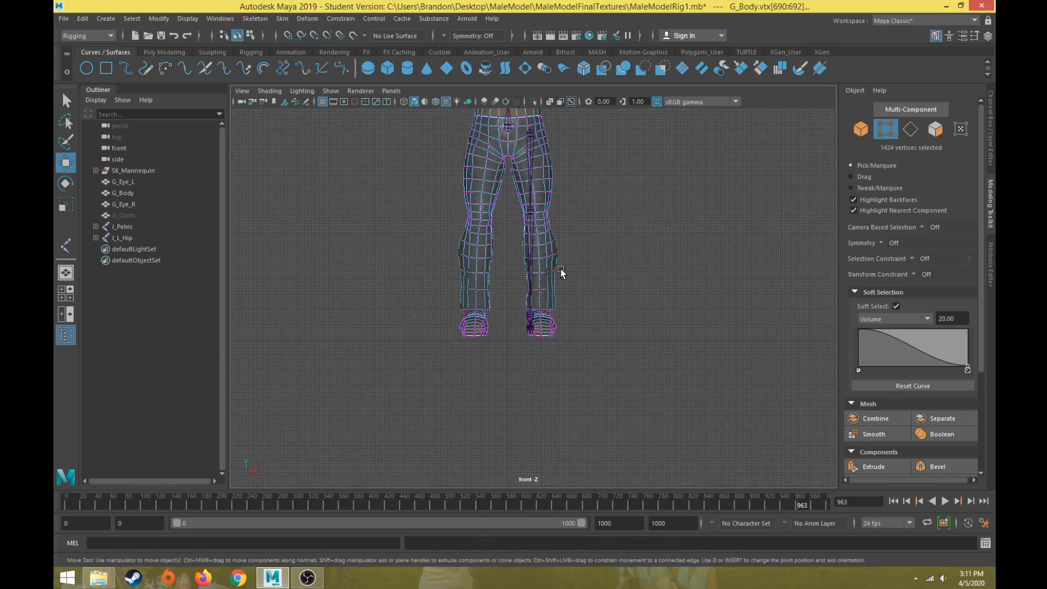
# Turn on Object X symmetry and, with joints hidden, select G_Body's vertices from the knees down on both legs.
pyautogui.click(886, 244)
pyautogui.click(921, 264)
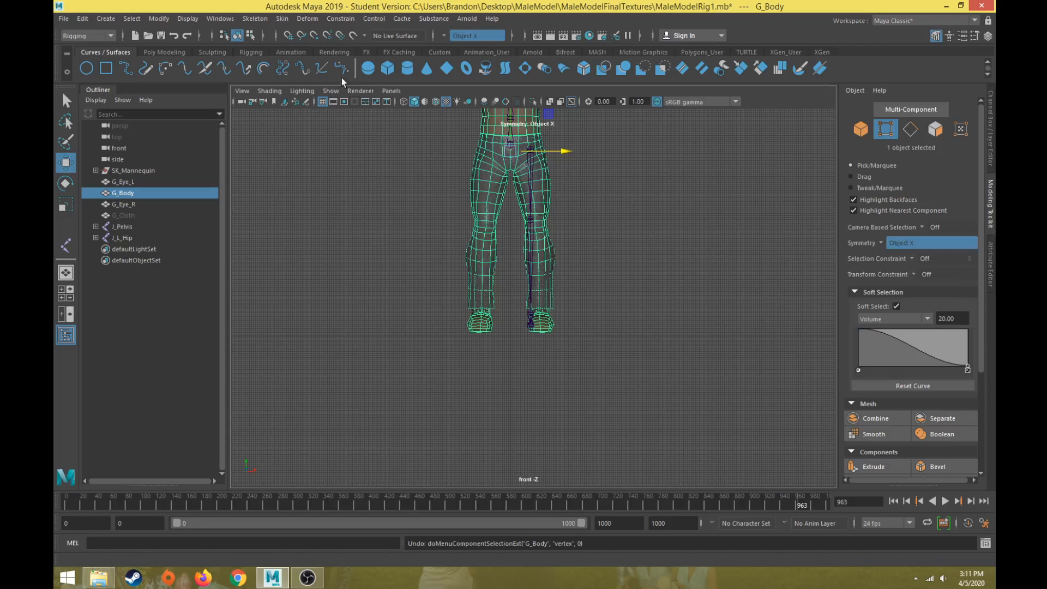
pyautogui.click(331, 91)
pyautogui.click(376, 264)
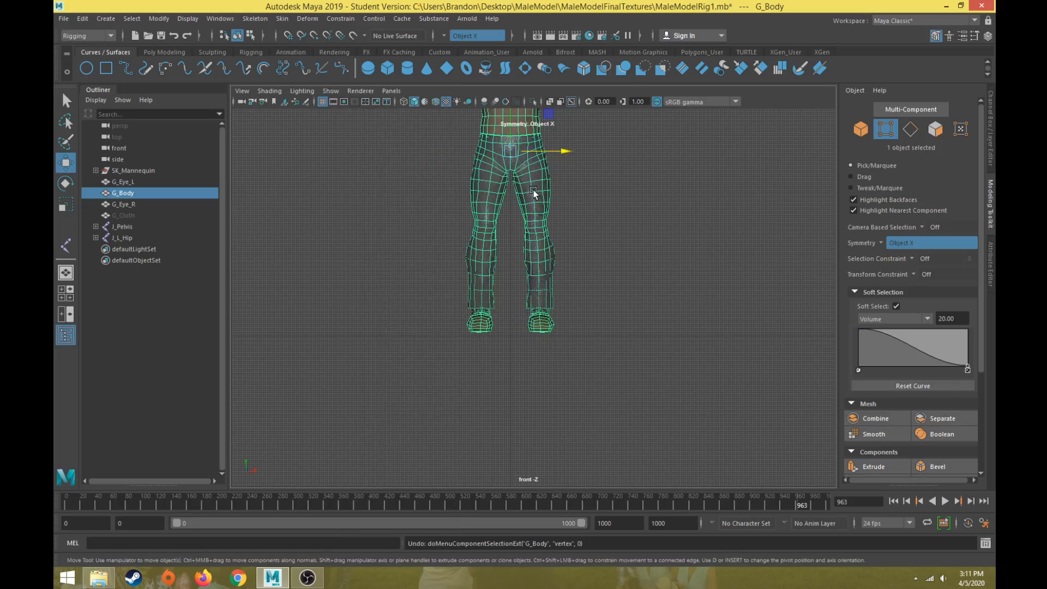
pyautogui.moveTo(538, 200); pyautogui.dragTo(479, 187, button='right')
pyautogui.moveTo(578, 375); pyautogui.dragTo(507, 216)
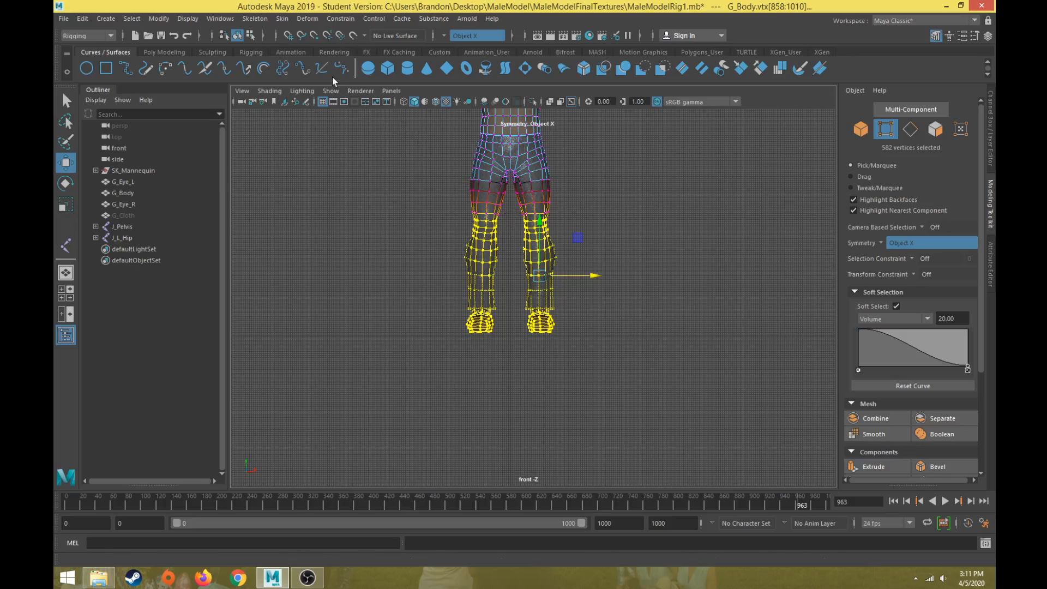
# Redisplay the joints and move both lower legs' vertices symmetrically inward toward the left leg's joint chain.
pyautogui.click(330, 91)
pyautogui.click(364, 266)
pyautogui.scroll(6, 581, 289)
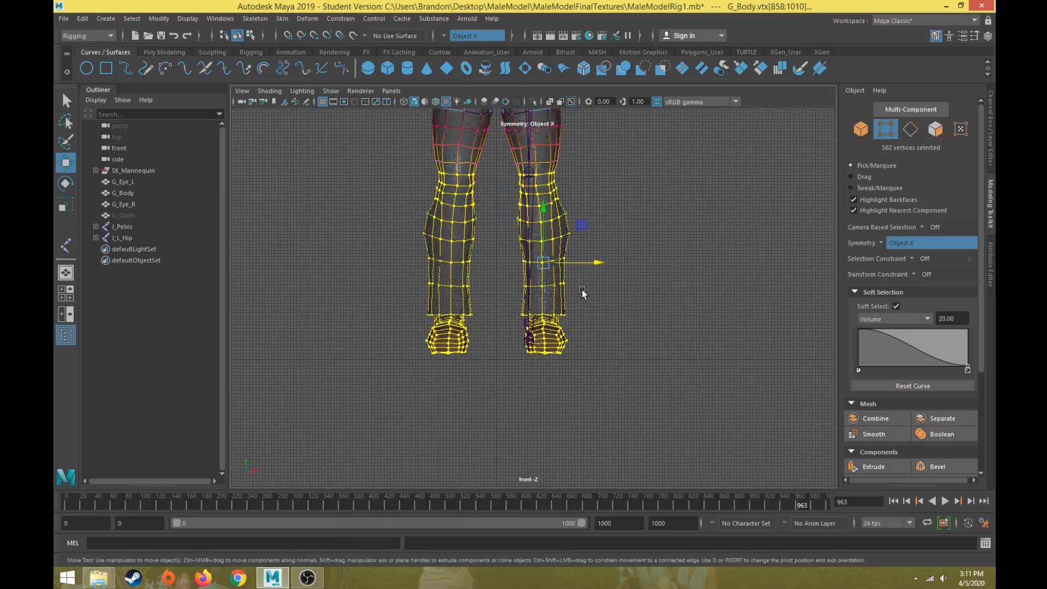
pyautogui.moveTo(583, 303); pyautogui.dragTo(572, 304)
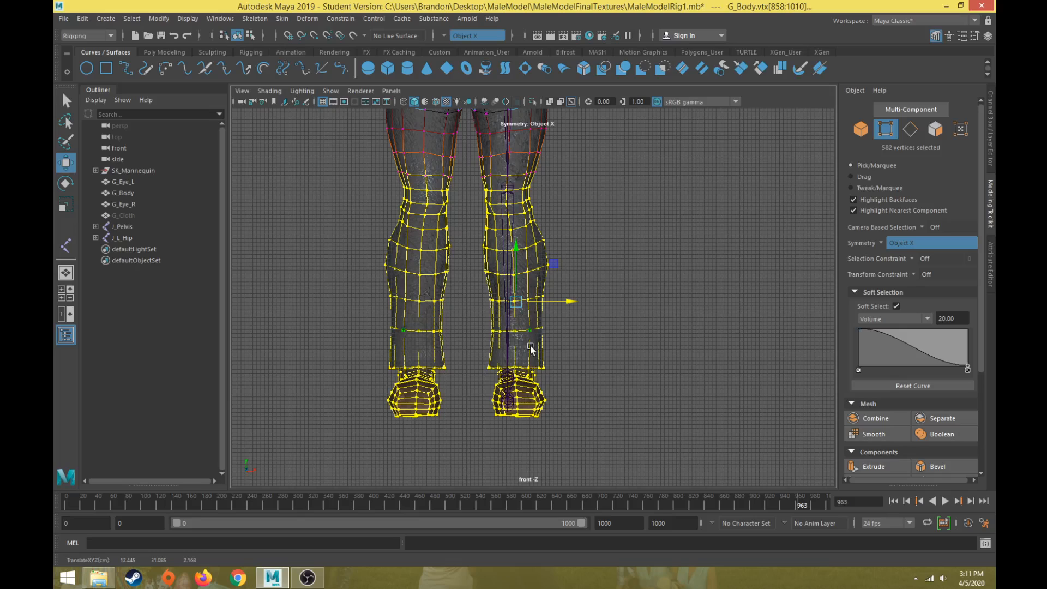
pyautogui.scroll(2, 537, 366)
# Hide the joints and select the vertices of both feet and trouser hems, keeping the textured display on.
pyautogui.click(330, 91)
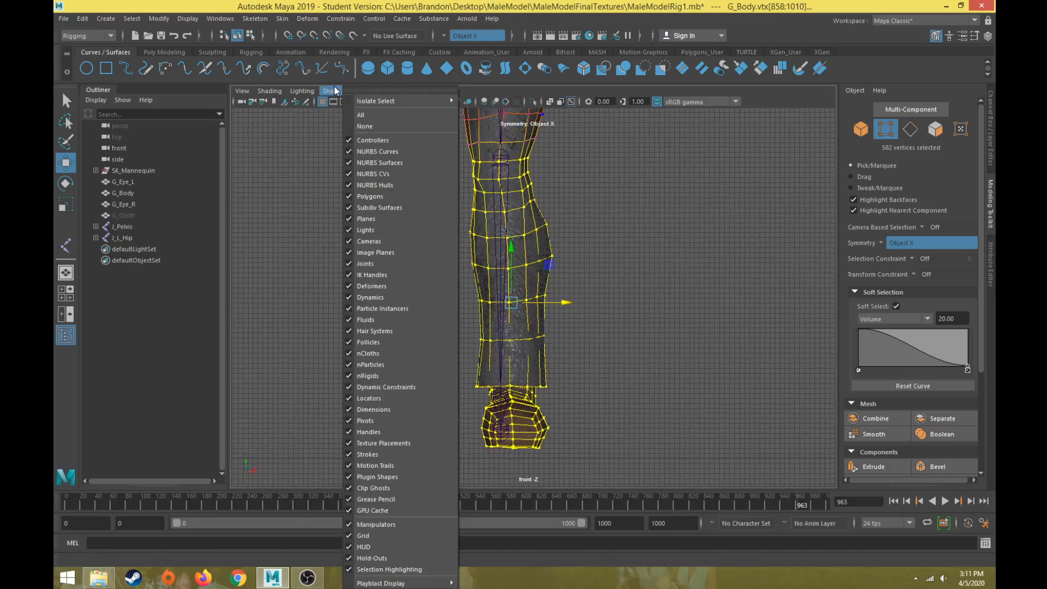
pyautogui.click(373, 263)
pyautogui.keyDown('alt'); pyautogui.moveTo(514, 425); pyautogui.dragTo(514, 322, button='middle'); pyautogui.keyUp('alt')
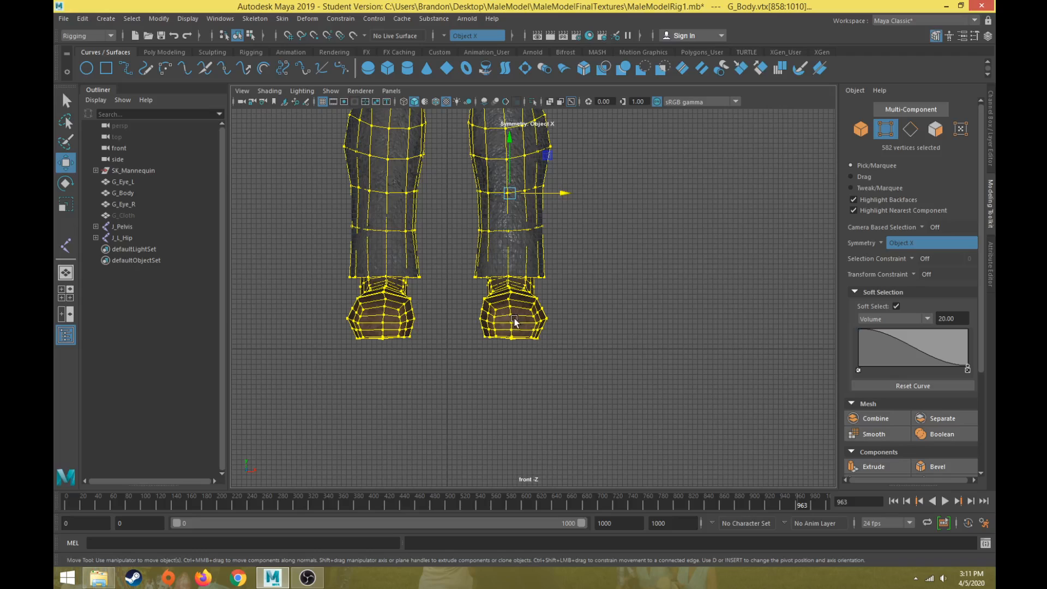
pyautogui.moveTo(526, 331); pyautogui.dragTo(452, 247)
pyautogui.press('4')
pyautogui.press('5')
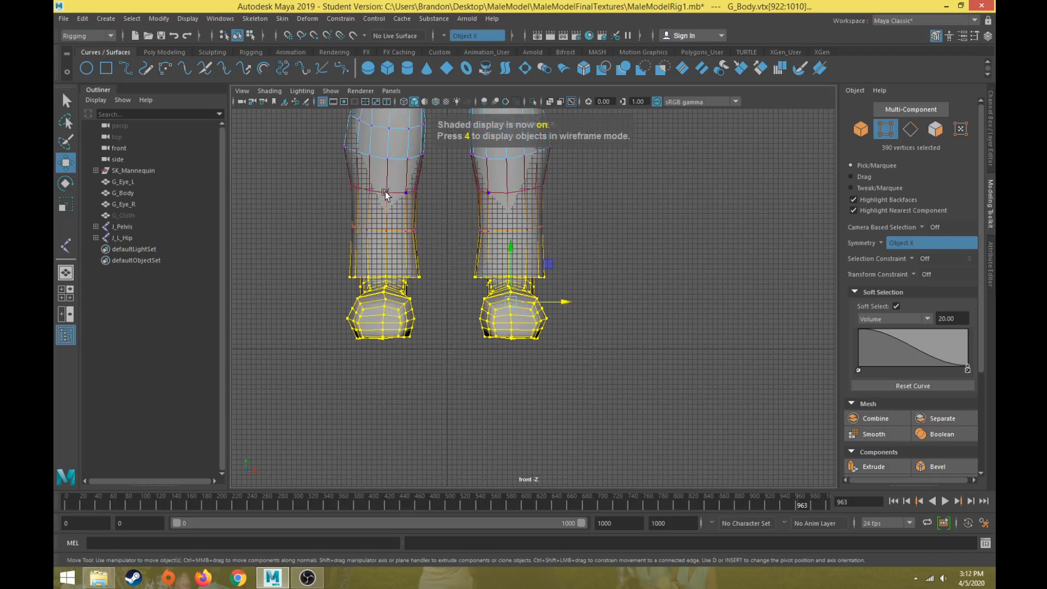
pyautogui.press('6')
# Redisplay the joints and move the feet and hem vertices symmetrically inward, to about 10.5 in X.
pyautogui.click(330, 91)
pyautogui.click(386, 263)
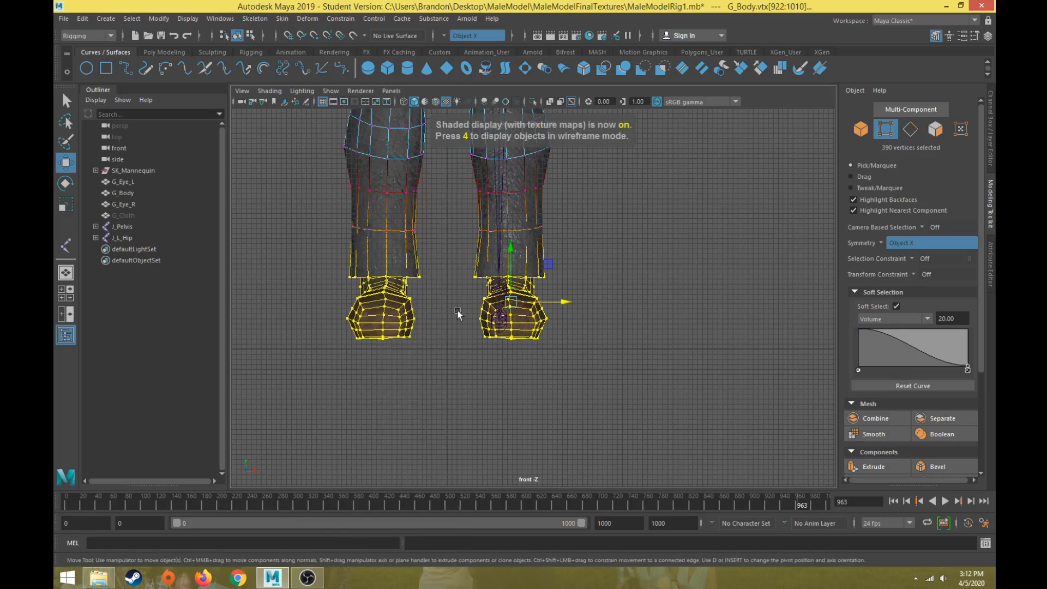
pyautogui.moveTo(559, 303); pyautogui.dragTo(572, 326)
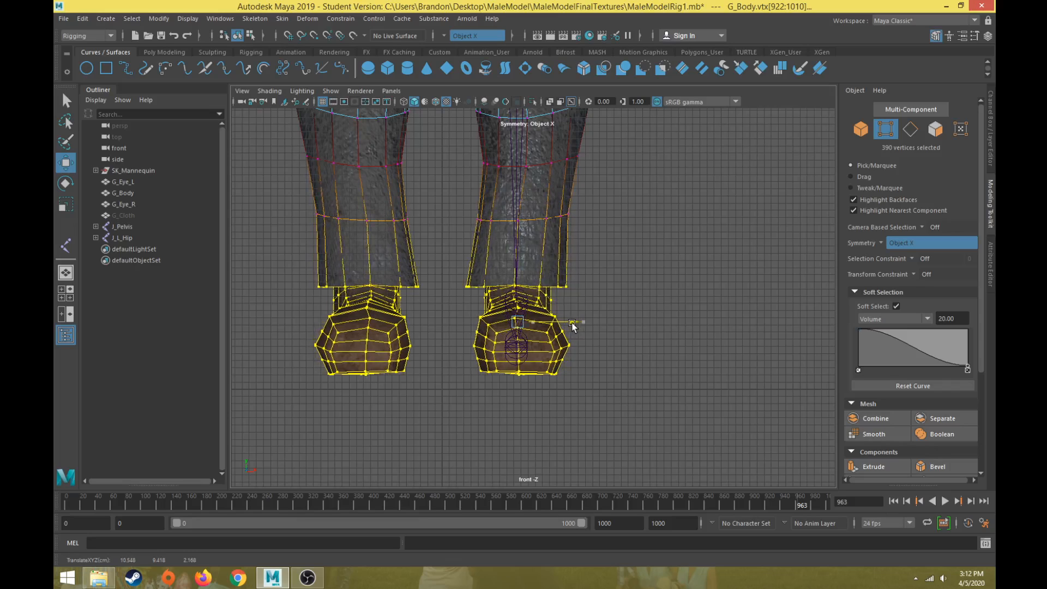
pyautogui.scroll(-5, 546, 319)
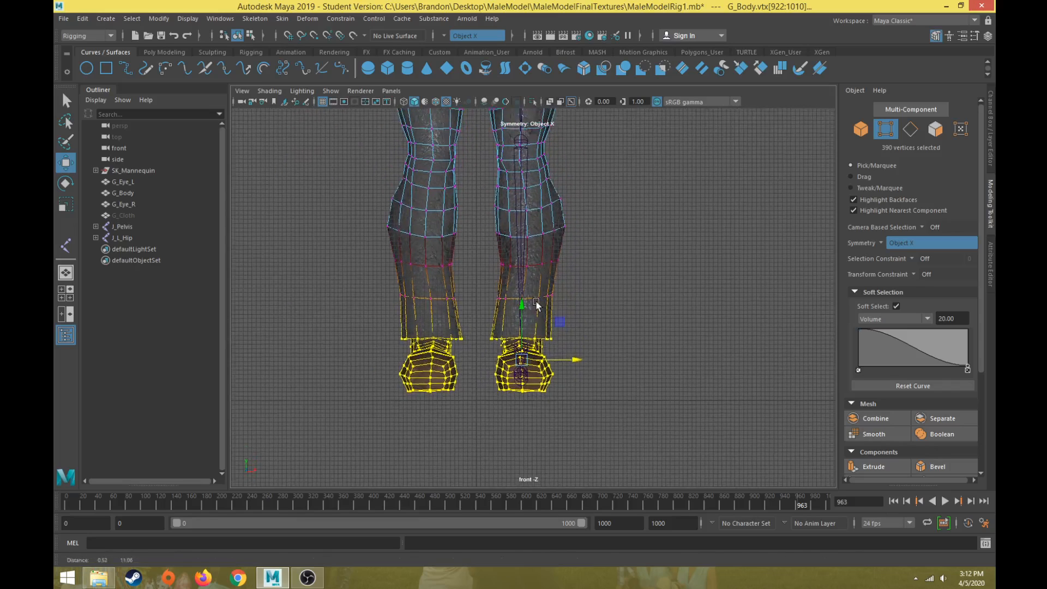
# With joints hidden, select the calf vertex rows on both legs and move them slightly inward, and redisplay the joints.
pyautogui.moveTo(516, 285); pyautogui.dragTo(516, 286)
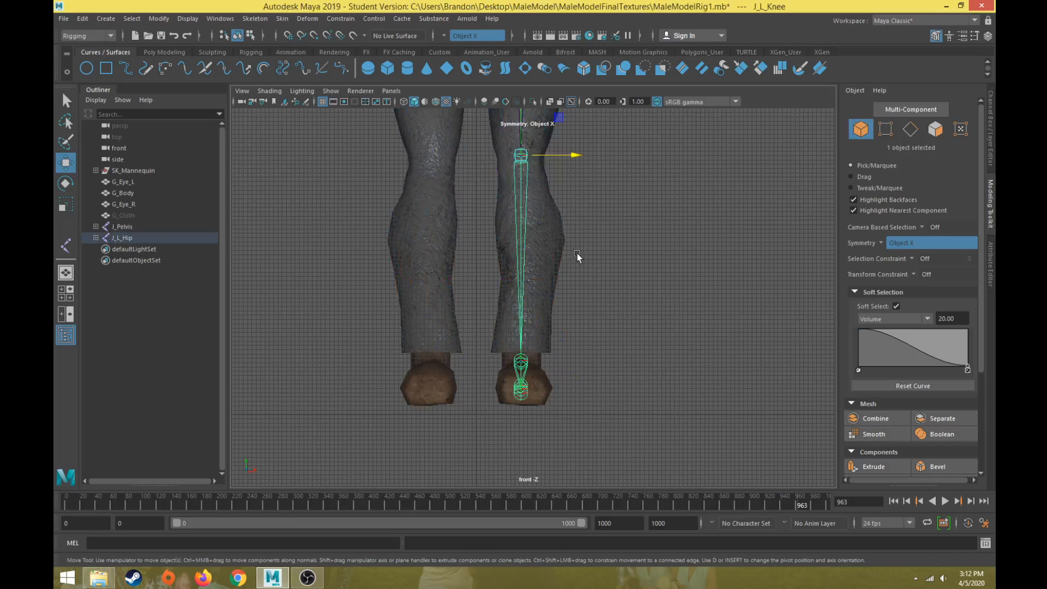
pyautogui.hotkey('ctrl', 'z')
pyautogui.click(331, 90)
pyautogui.click(365, 263)
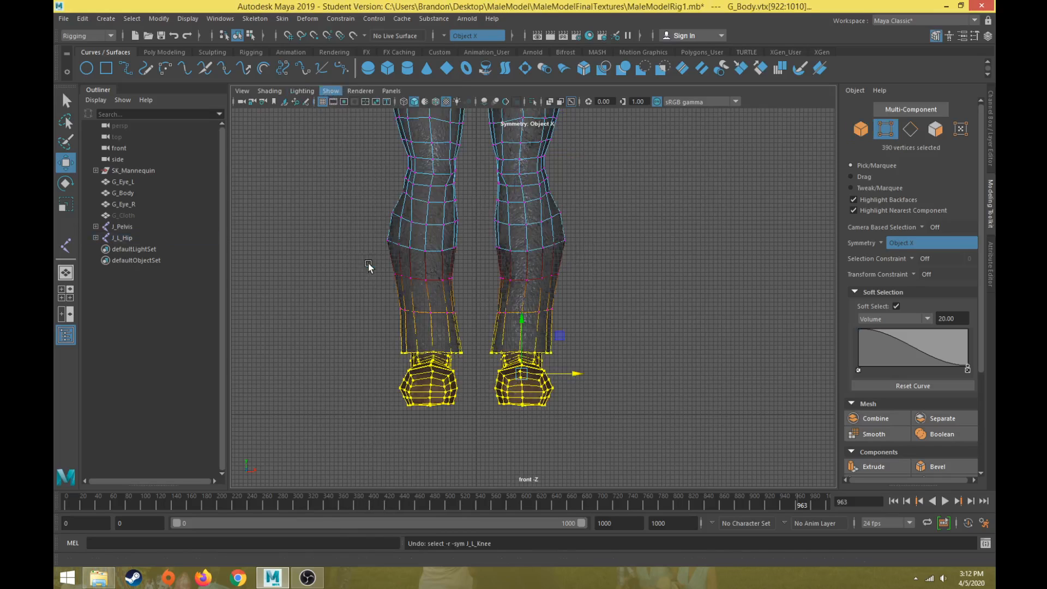
pyautogui.moveTo(493, 288); pyautogui.dragTo(577, 275)
pyautogui.moveTo(482, 268); pyautogui.dragTo(583, 250)
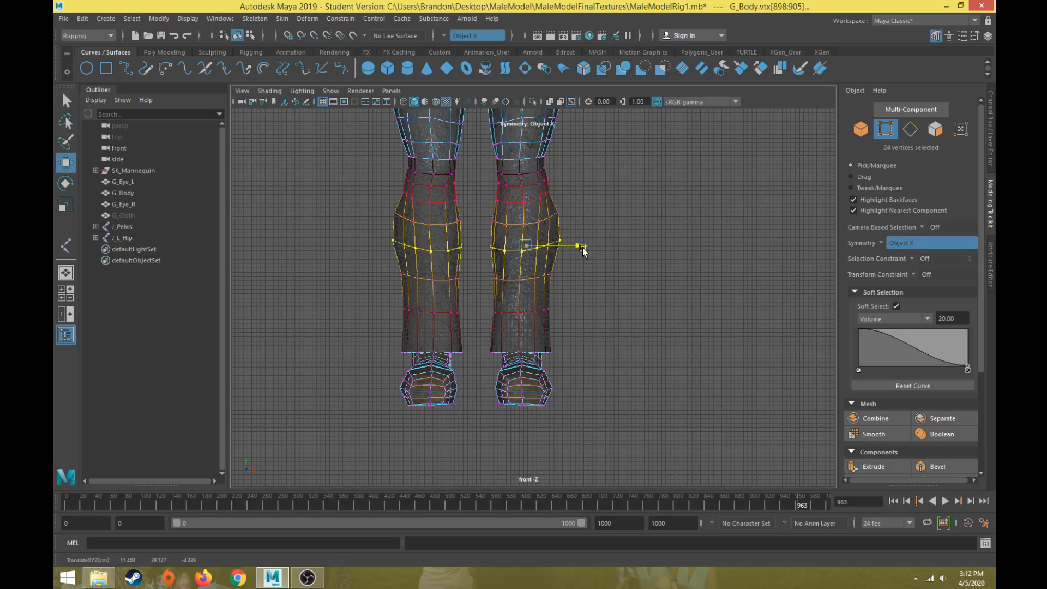
pyautogui.scroll(-3, 575, 252)
pyautogui.scroll(2, 579, 273)
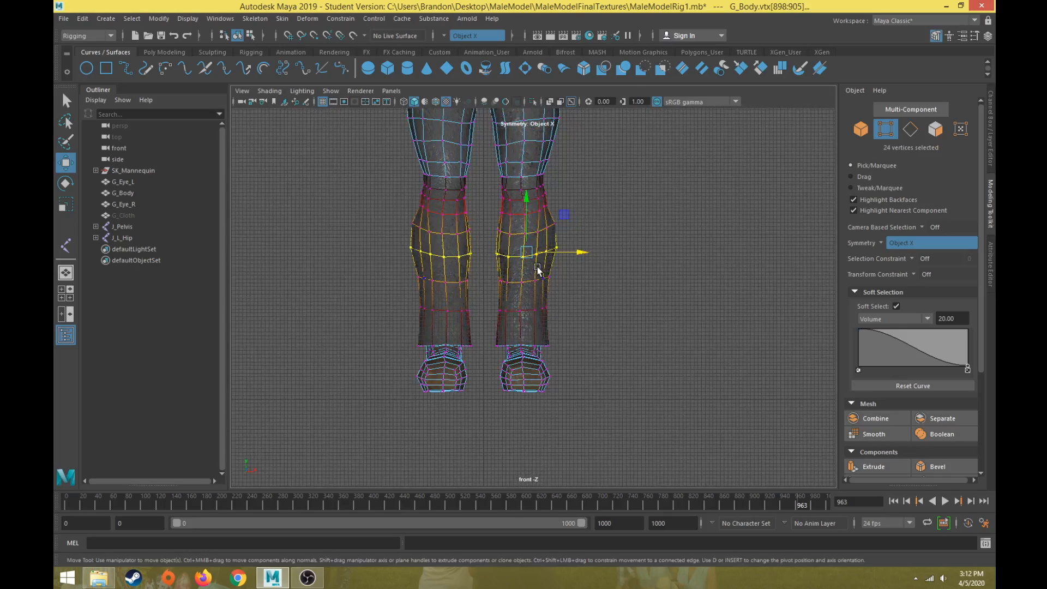
pyautogui.click(330, 91)
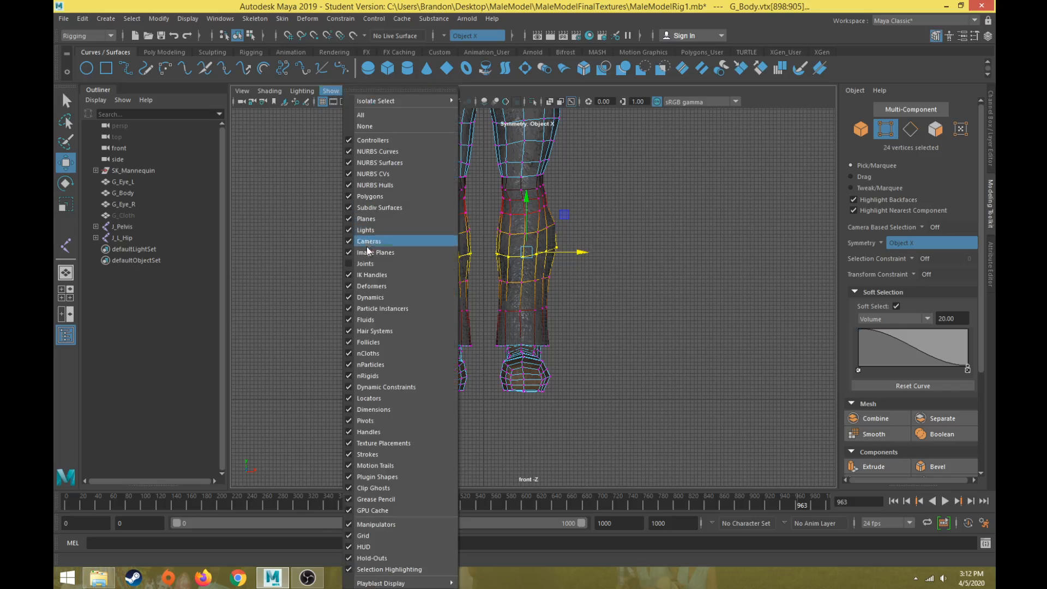
pyautogui.click(368, 266)
# Return the G_Body mesh to object mode, select the left hip joint and compare its chain with the leg in front and perspective views.
pyautogui.scroll(-3, 368, 266)
pyautogui.click(66, 246)
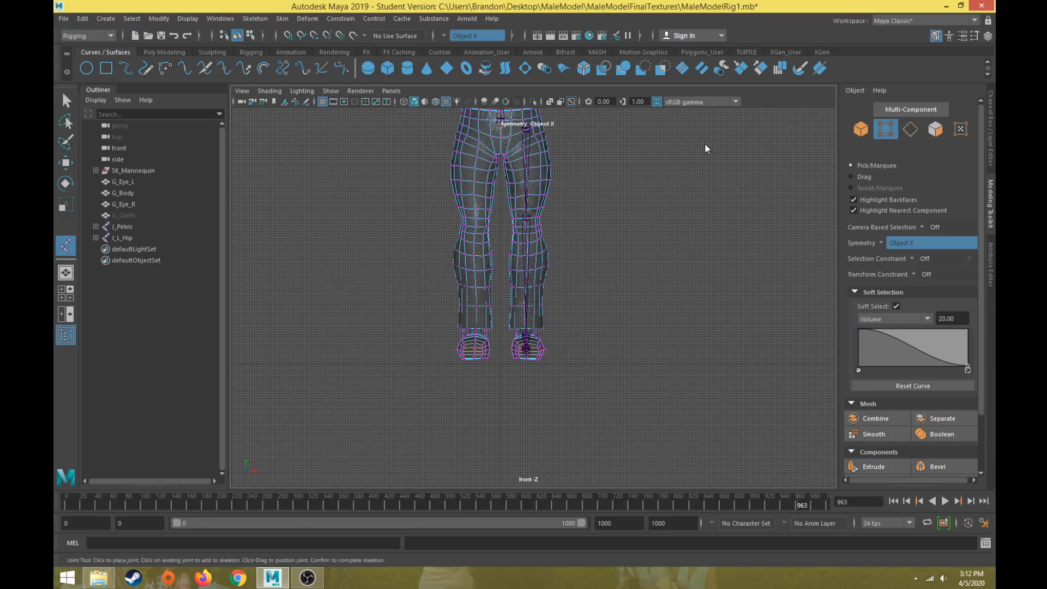
pyautogui.click(123, 193)
pyautogui.press('w')
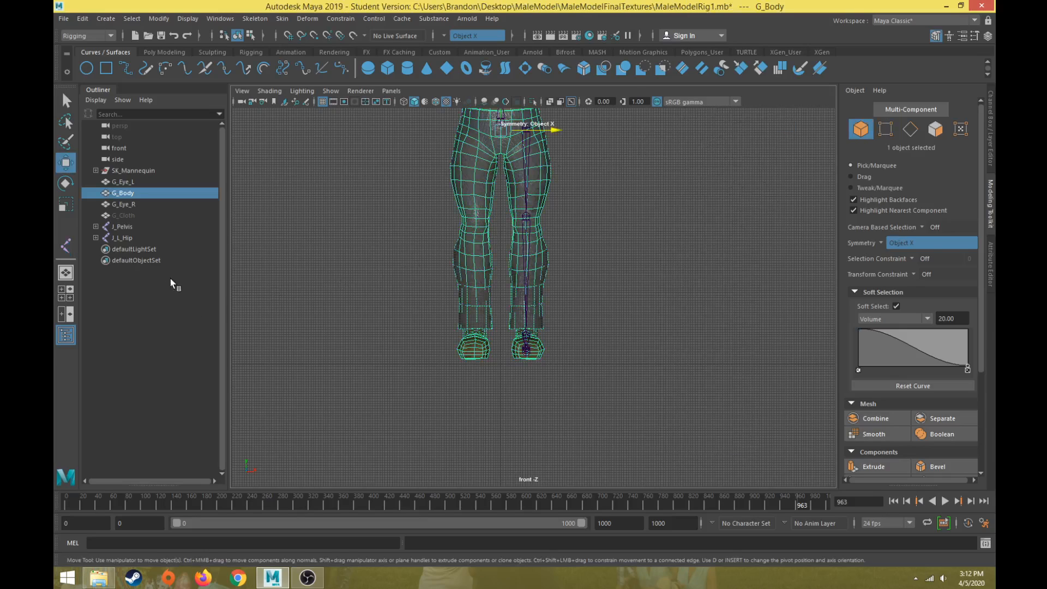
pyautogui.click(525, 150)
pyautogui.keyDown('alt'); pyautogui.moveTo(569, 261); pyautogui.dragTo(555, 329, button='middle'); pyautogui.keyUp('alt')
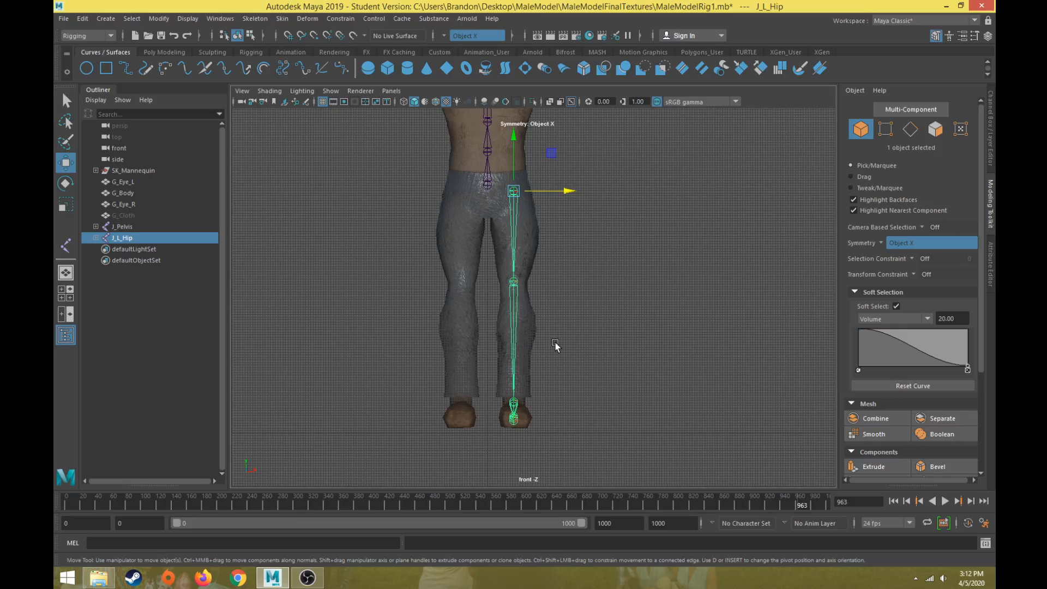
pyautogui.scroll(3, 458, 432)
pyautogui.keyDown('alt'); pyautogui.moveTo(479, 409); pyautogui.dragTo(486, 225, button='middle'); pyautogui.keyUp('alt')
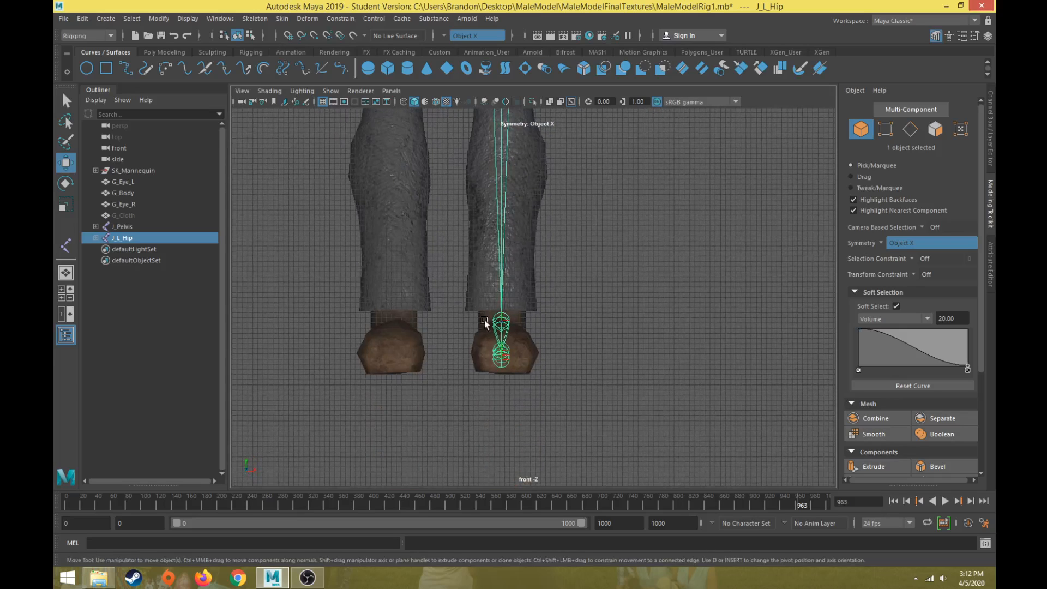
pyautogui.press('space')
pyautogui.press('space')
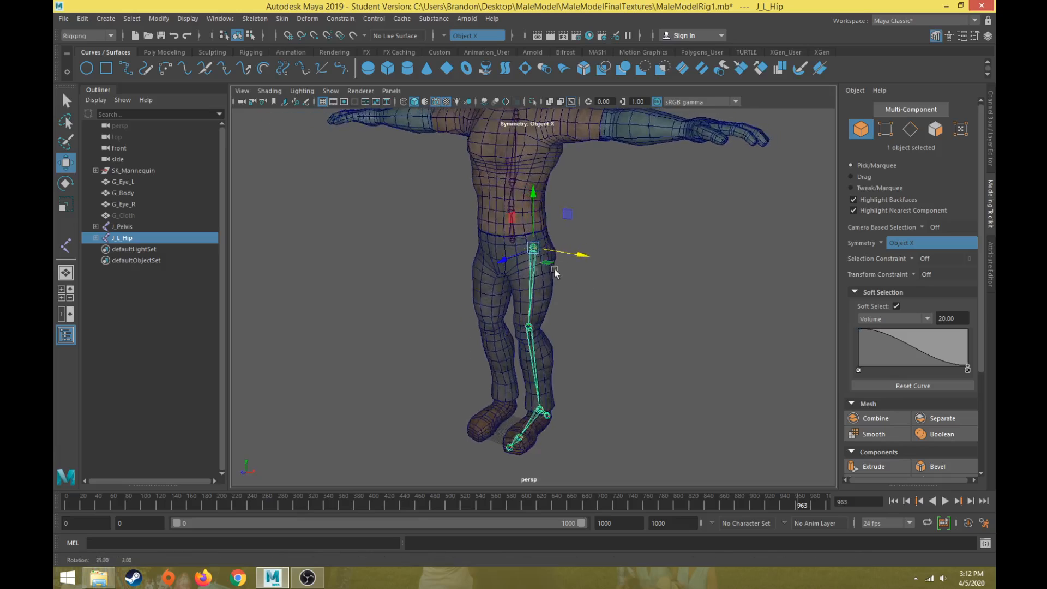
pyautogui.keyDown('alt'); pyautogui.moveTo(555, 269); pyautogui.dragTo(605, 254); pyautogui.keyUp('alt')
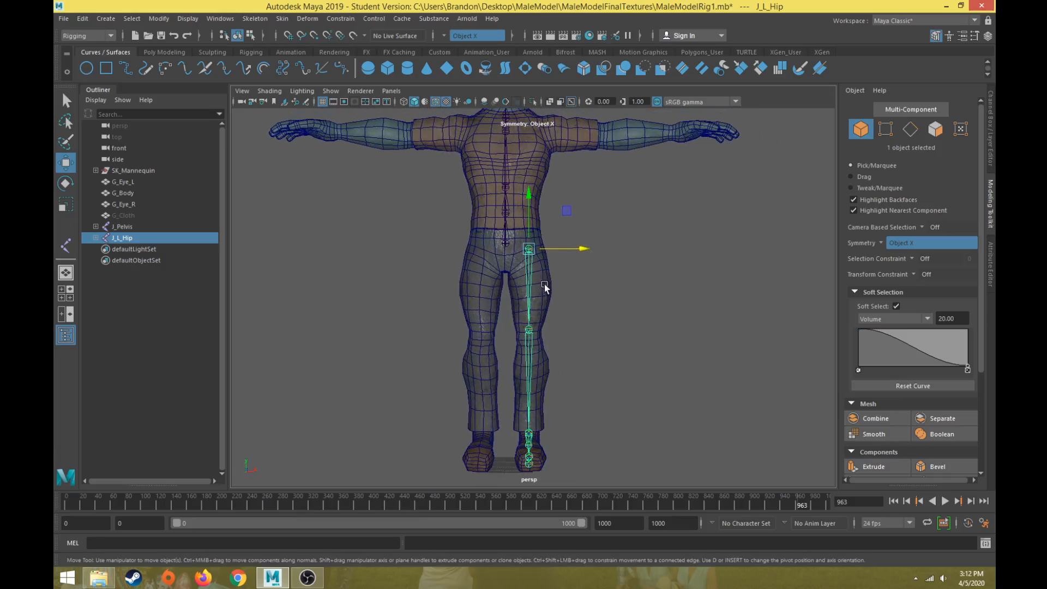
# Try moving the left knee joint sideways out of the leg, and undo the move.
pyautogui.click(527, 329)
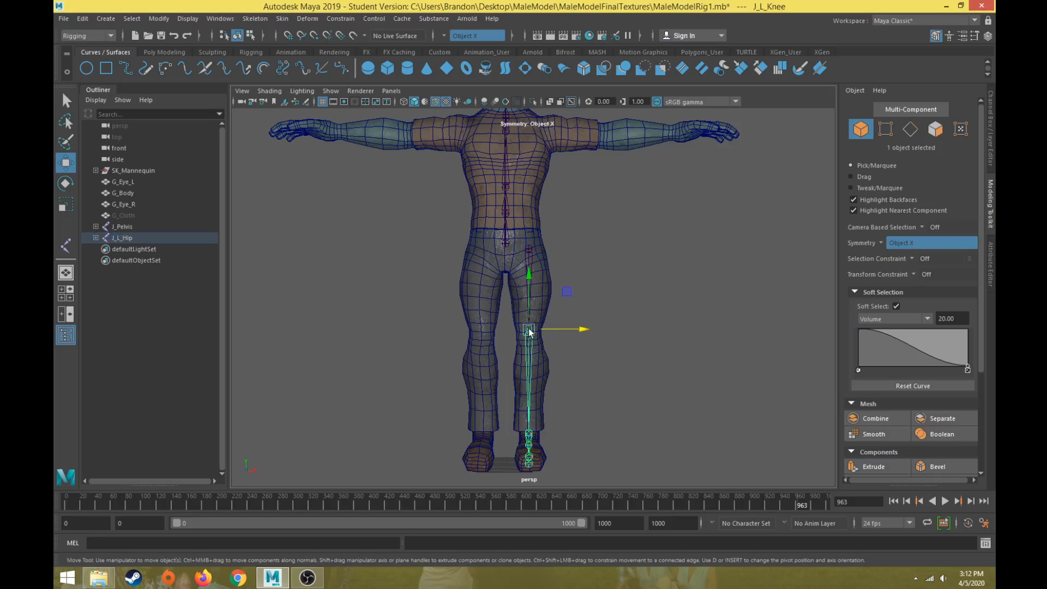
pyautogui.moveTo(545, 330); pyautogui.dragTo(578, 333)
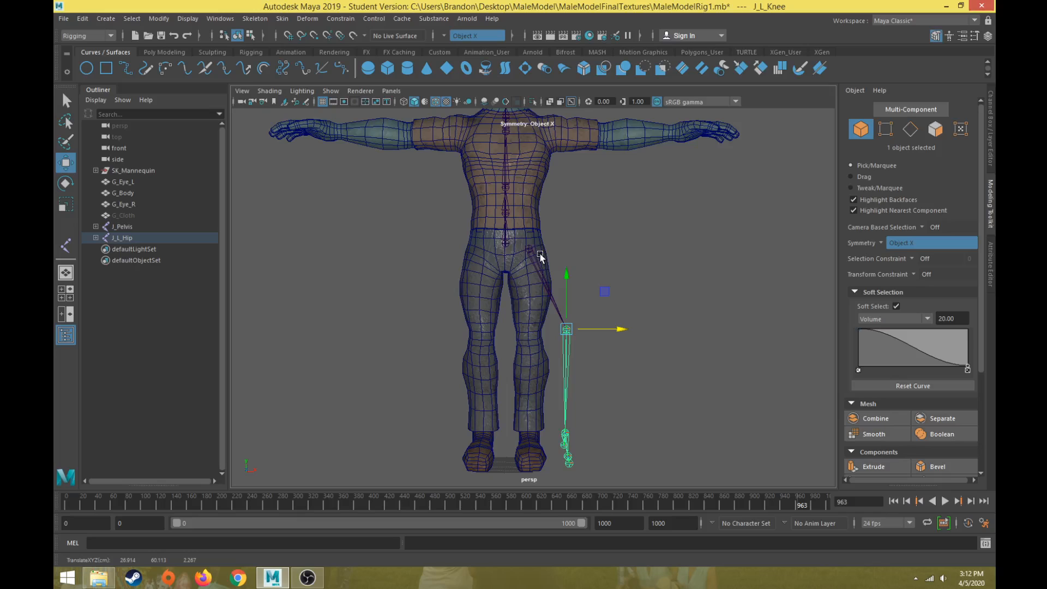
pyautogui.hotkey('ctrl', 'z')
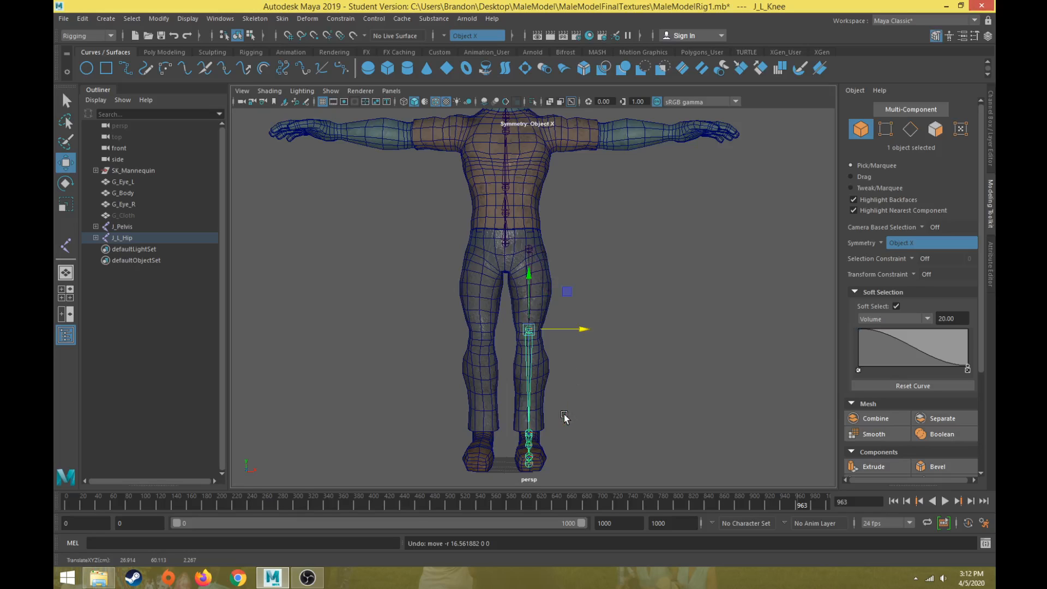
# Show the wireframe over the shaded mesh in the side view, focused on the left knee joint.
pyautogui.keyDown('alt'); pyautogui.moveTo(597, 352); pyautogui.dragTo(506, 377); pyautogui.keyUp('alt')
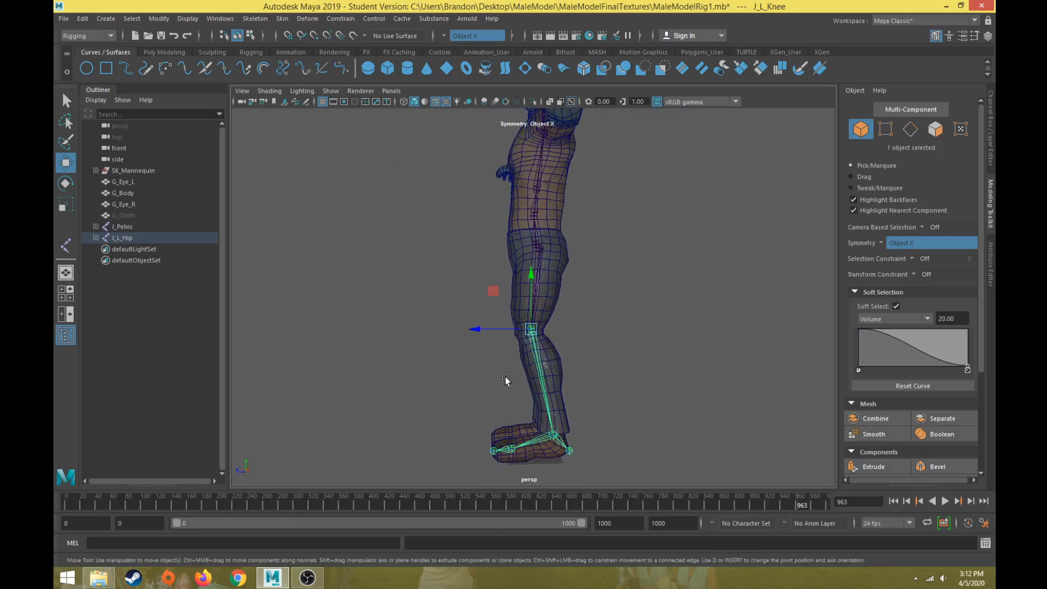
pyautogui.press('space')
pyautogui.press('space')
pyautogui.scroll(3, 572, 403)
pyautogui.scroll(1, 548, 401)
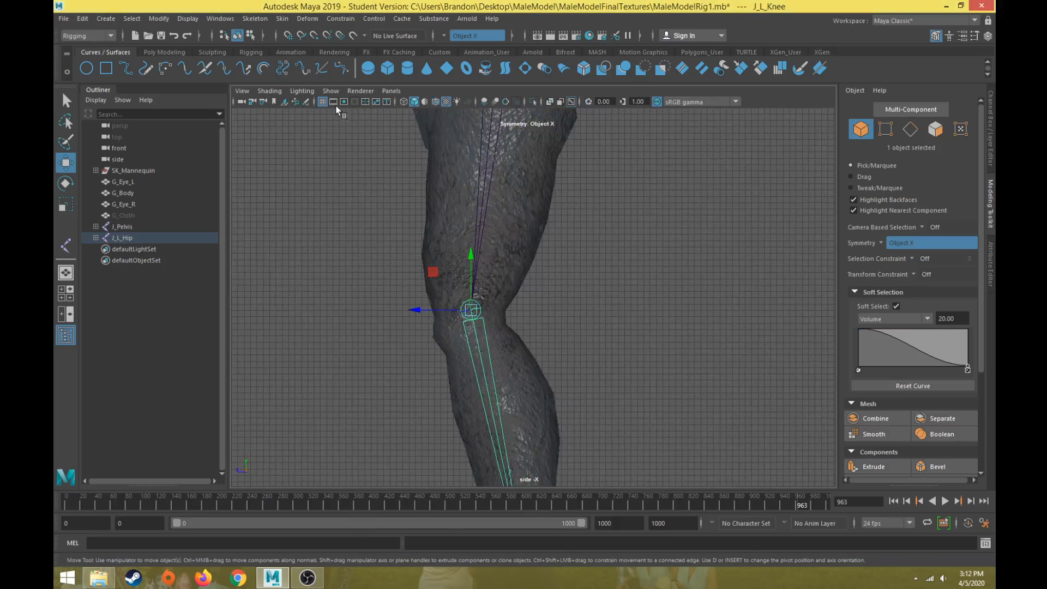
pyautogui.click(331, 90)
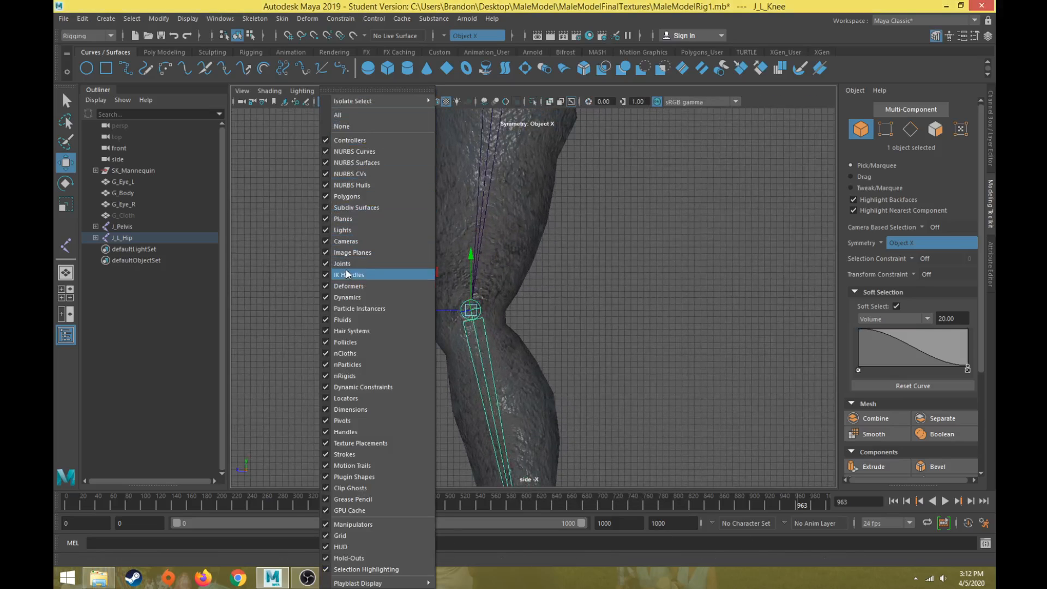
pyautogui.click(450, 84)
pyautogui.click(436, 102)
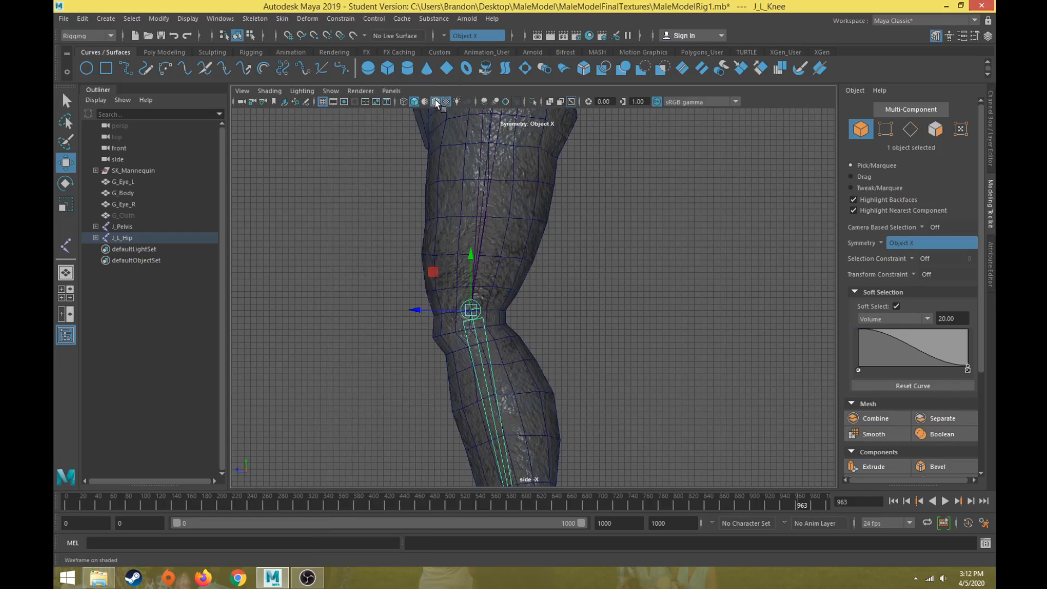
# Unparent the left knee joint from the hip and the left ankle joint from the knee.
pyautogui.scroll(1, 367, 266)
pyautogui.moveTo(351, 282)
pyautogui.keyDown('alt'); pyautogui.mouseDown(button='middle')
pyautogui.moveTo(381, 284)
pyautogui.moveTo(401, 210)
pyautogui.mouseUp(button='middle'); pyautogui.keyUp('alt')
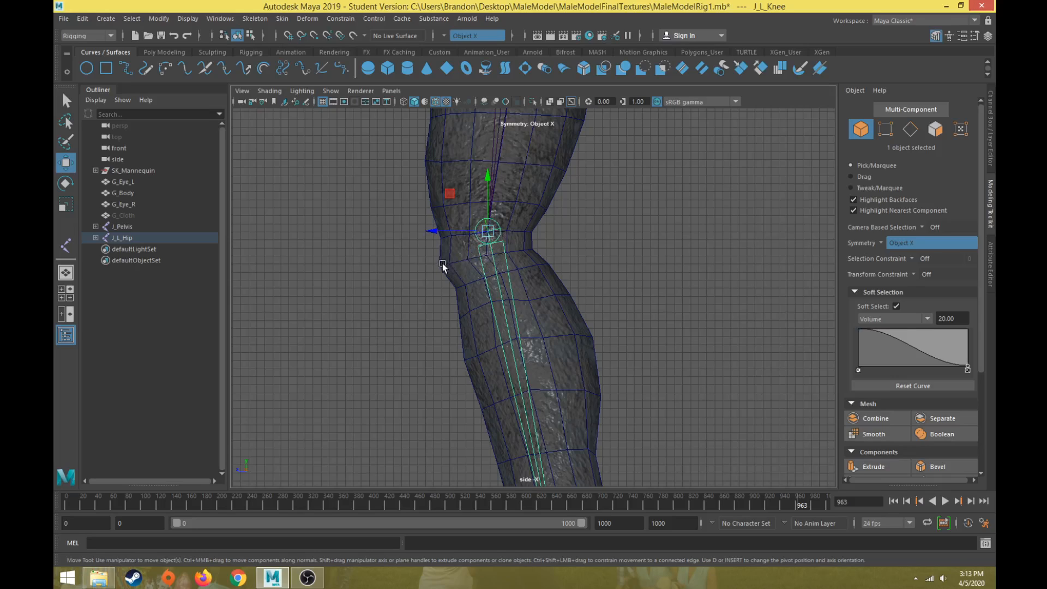
pyautogui.moveTo(500, 240); pyautogui.dragTo(498, 276)
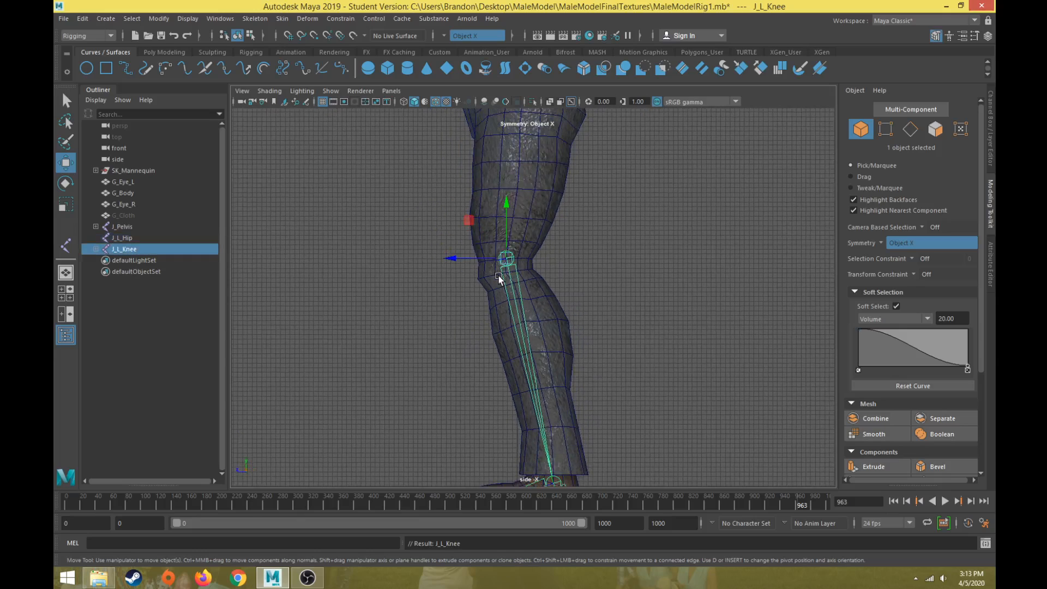
pyautogui.press('f')
pyautogui.click(561, 414)
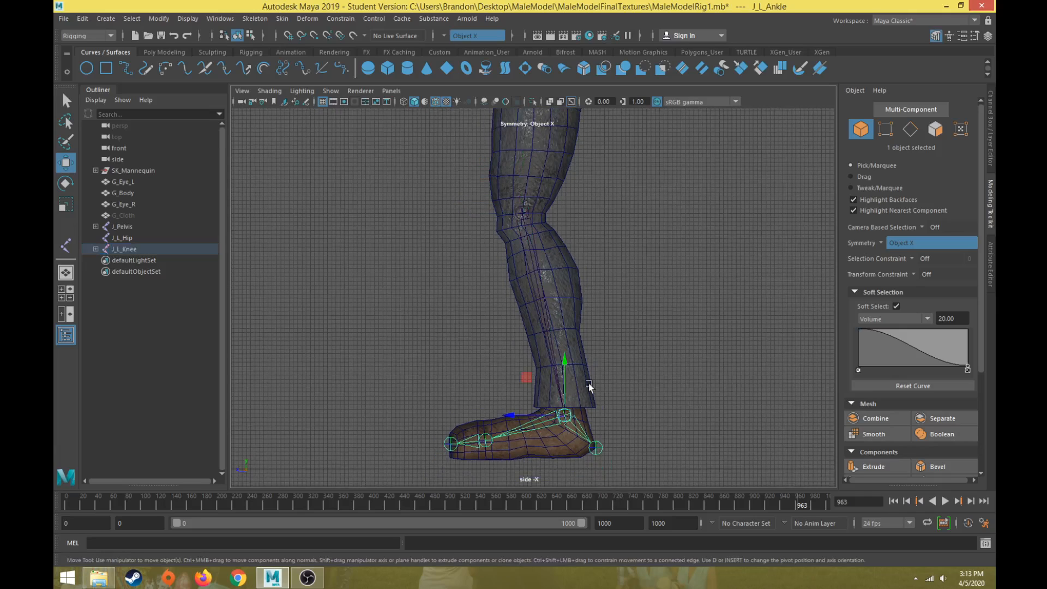
# Move the detached left knee joint down to the mesh's knee bend, to about 57 in Y.
pyautogui.click(515, 209)
pyautogui.scroll(5, 518, 229)
pyautogui.press('f')
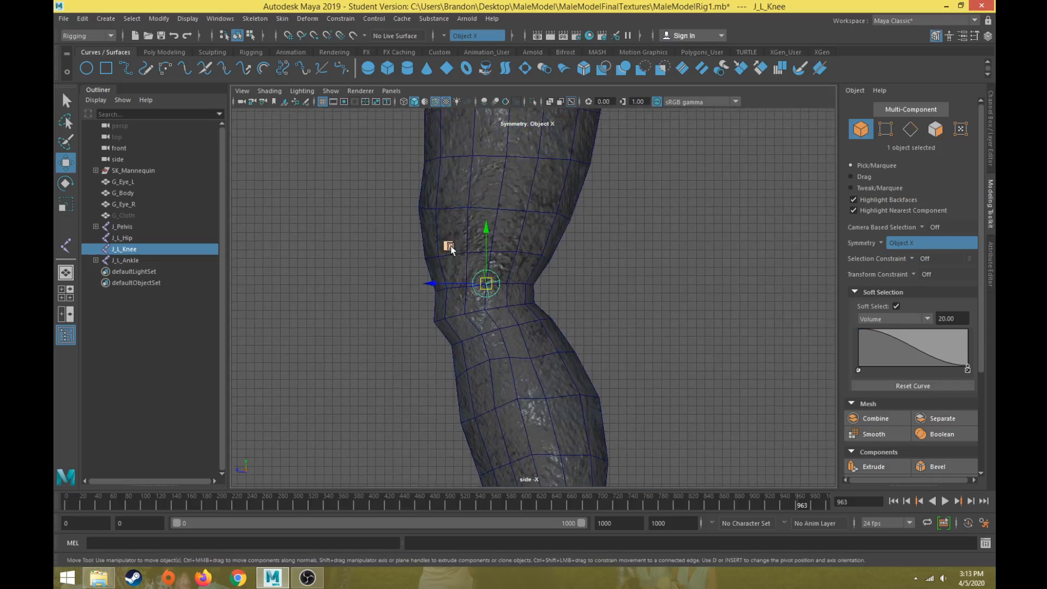
pyautogui.moveTo(452, 249); pyautogui.dragTo(453, 279, button='middle')
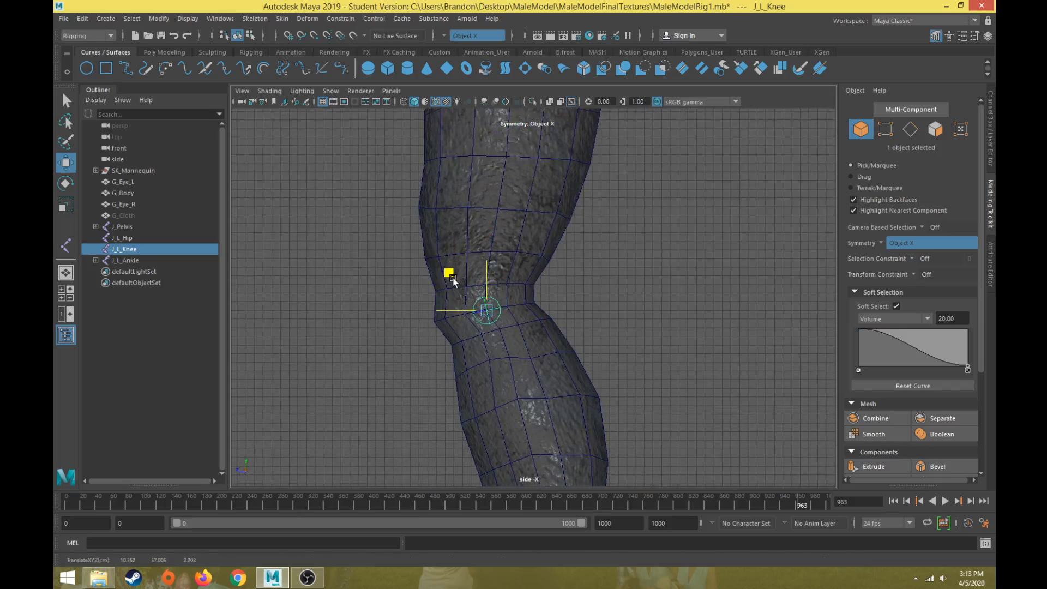
pyautogui.scroll(-5, 452, 281)
# Try rotating the detached left knee joint slightly in the side view, and undo the rotation.
pyautogui.press('e')
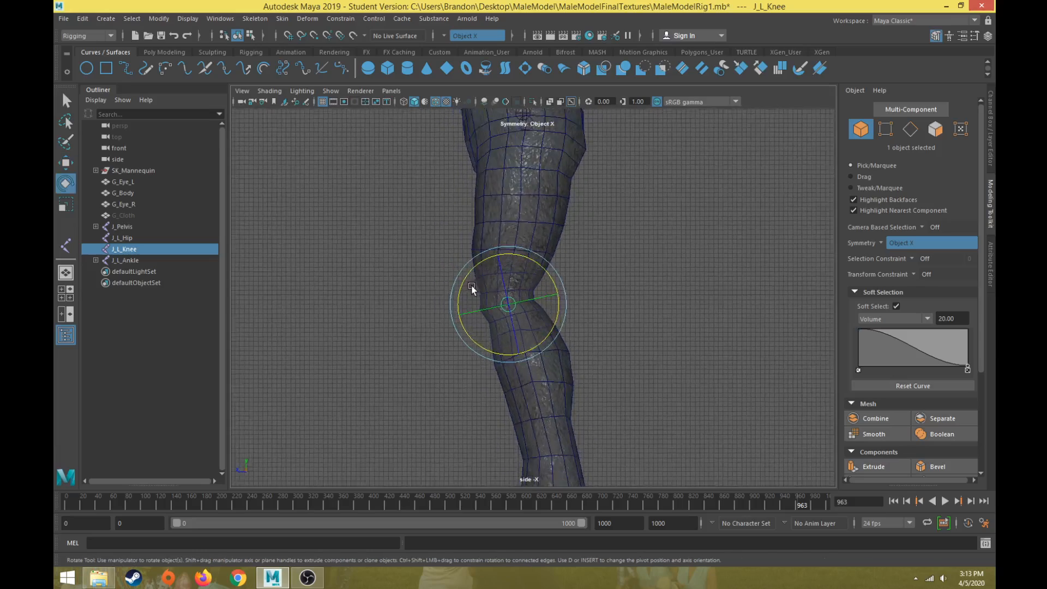
pyautogui.scroll(-2, 477, 283)
pyautogui.keyDown('alt'); pyautogui.moveTo(460, 398); pyautogui.dragTo(482, 283, button='middle'); pyautogui.keyUp('alt')
pyautogui.scroll(6, 482, 283)
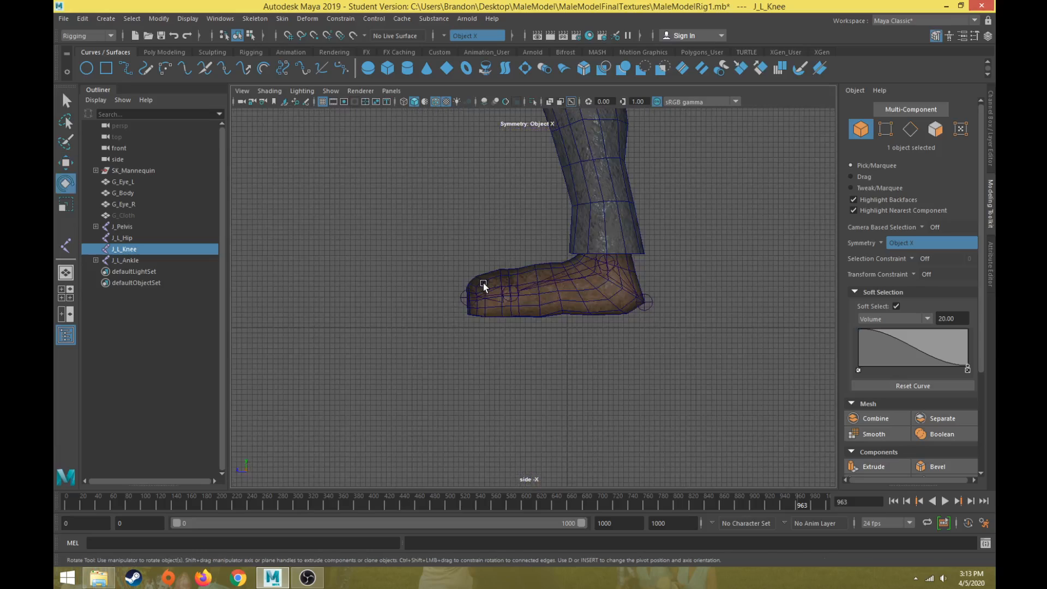
pyautogui.scroll(-3, 484, 283)
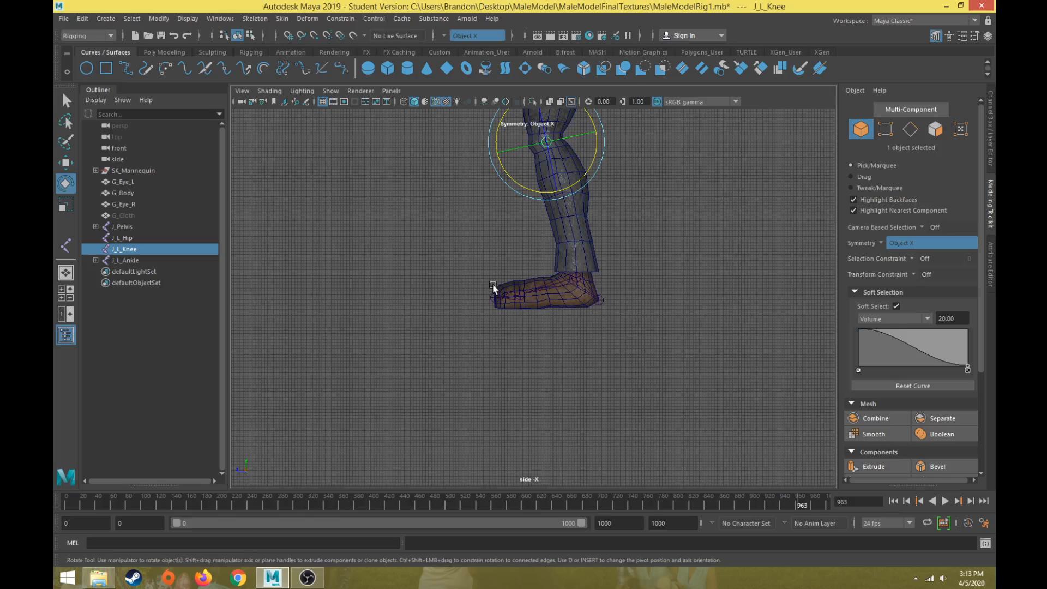
pyautogui.scroll(3, 510, 274)
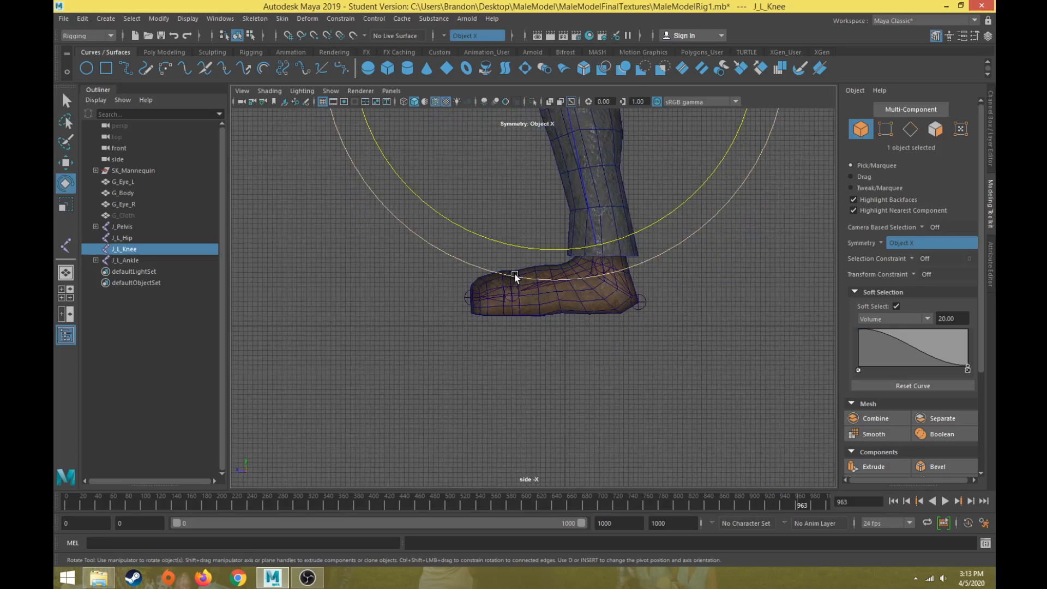
pyautogui.moveTo(528, 247); pyautogui.dragTo(529, 245)
pyautogui.moveTo(529, 249); pyautogui.dragTo(534, 251)
pyautogui.hotkey('ctrl', 'z')
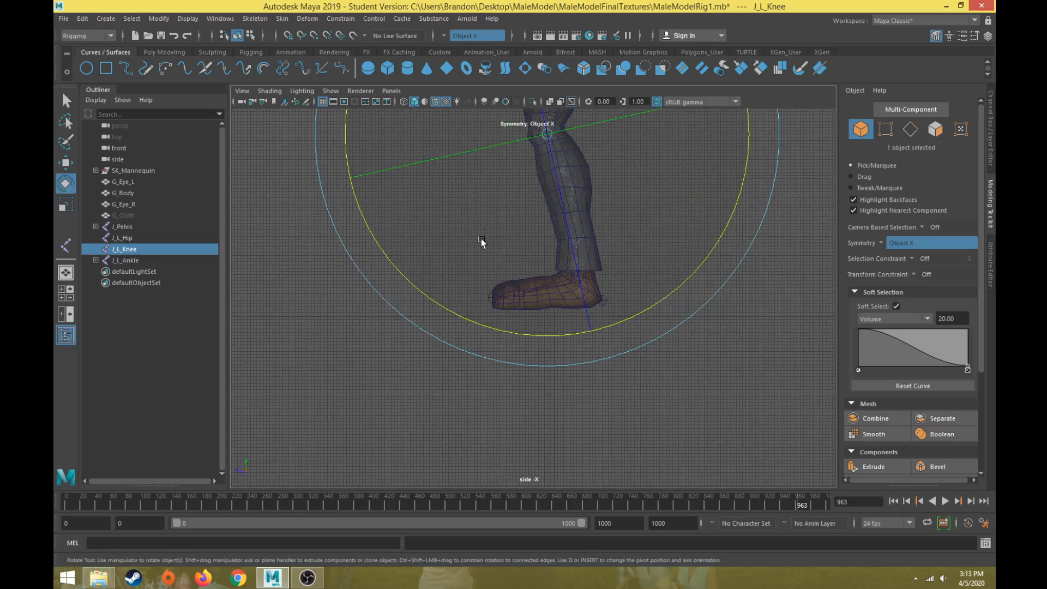
# Reparent the left ankle joint under the knee joint, and the knee joint under the hip joint.
pyautogui.keyDown('alt'); pyautogui.moveTo(470, 229); pyautogui.dragTo(388, 365, button='middle'); pyautogui.keyUp('alt')
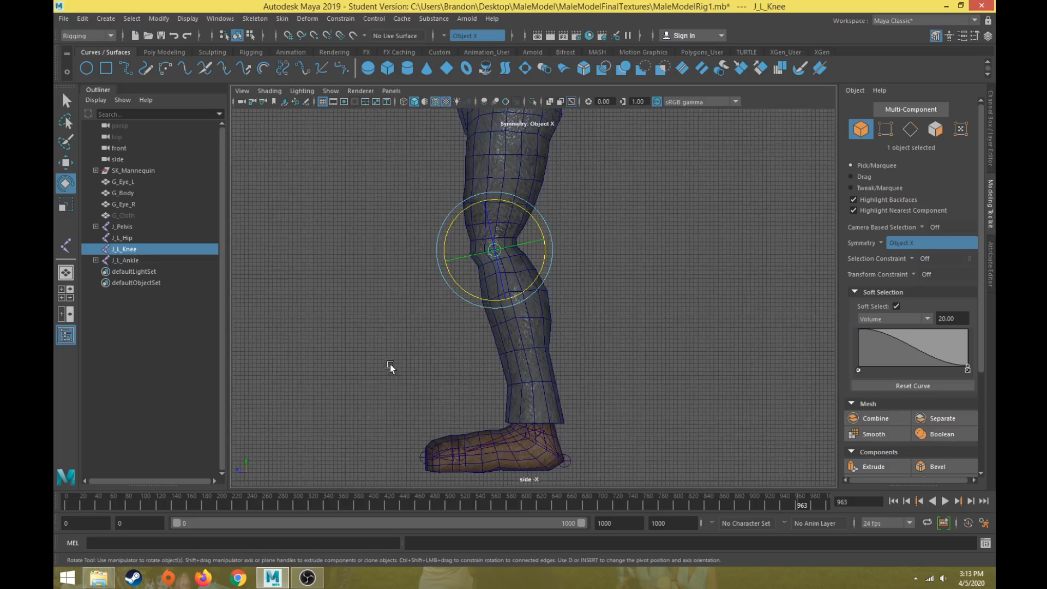
pyautogui.press('q')
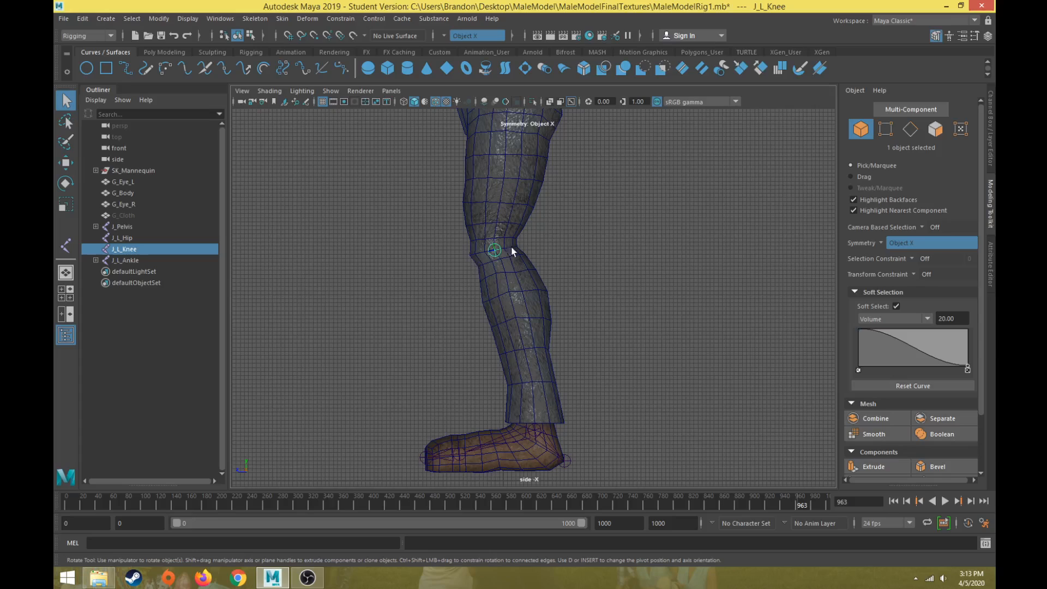
pyautogui.click(132, 260)
pyautogui.keyDown('ctrl'); pyautogui.click(136, 250); pyautogui.keyUp('ctrl')
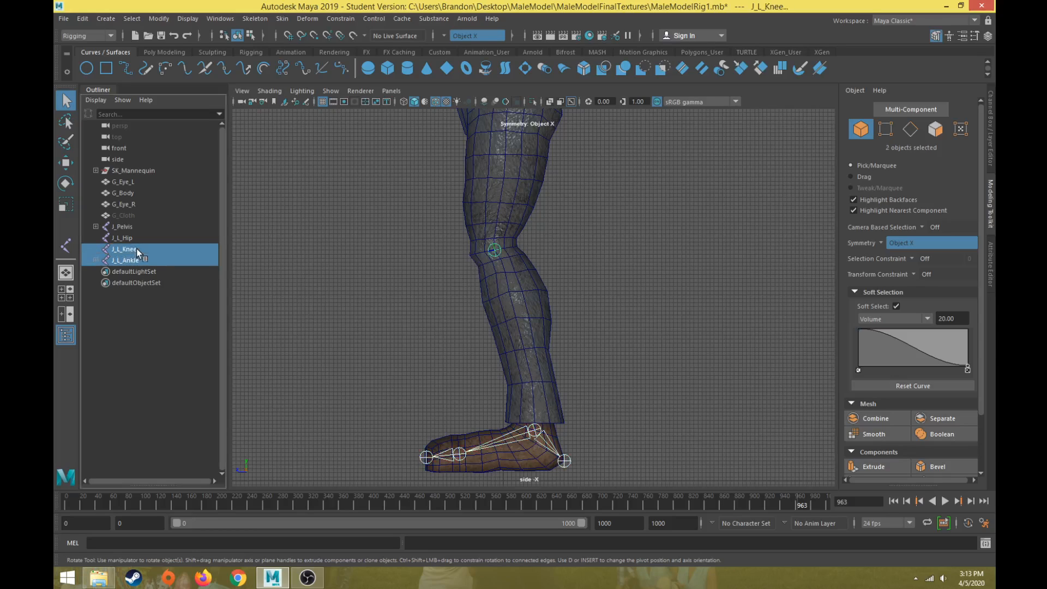
pyautogui.press('p')
pyautogui.keyDown('ctrl'); pyautogui.click(123, 238); pyautogui.keyUp('ctrl')
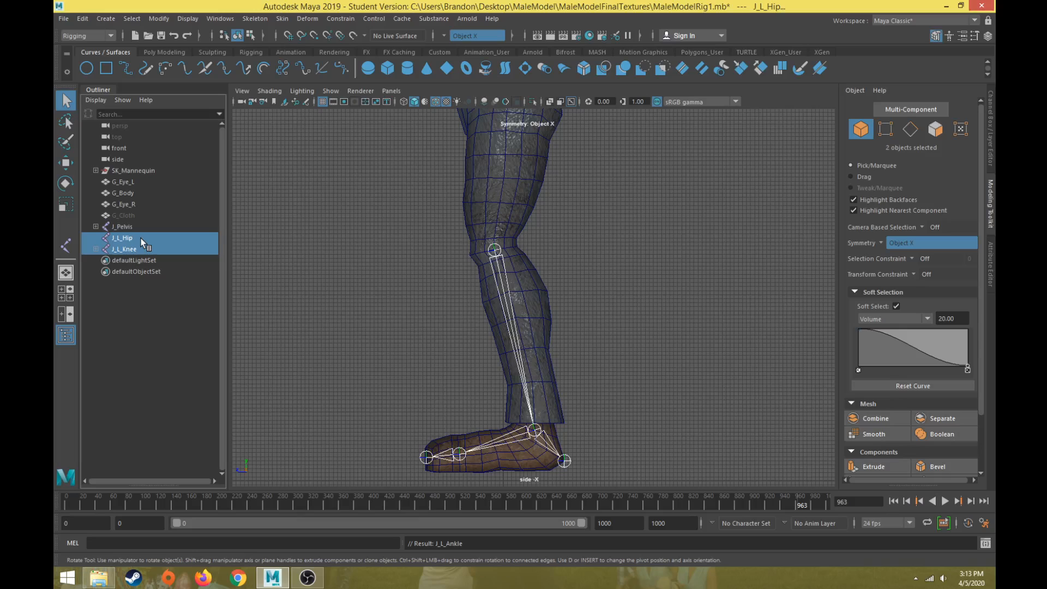
pyautogui.press('p')
pyautogui.hotkey('ctrl', 's')
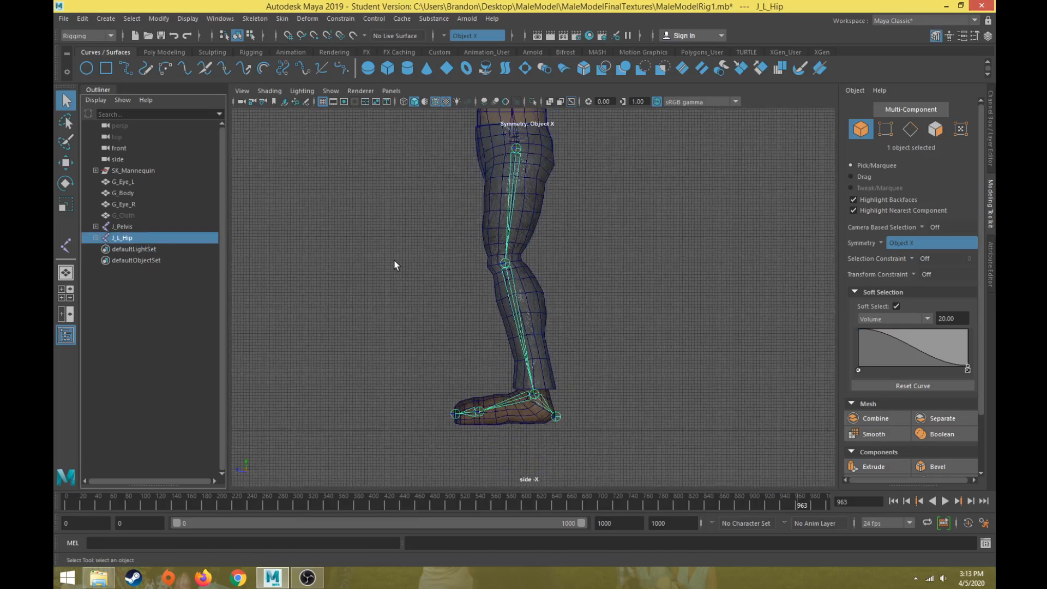
# Examine the left leg's joint placement in perspective, expand the J_L_Hip hierarchy, and look closely at the hip and pelvis joints.
pyautogui.press('space')
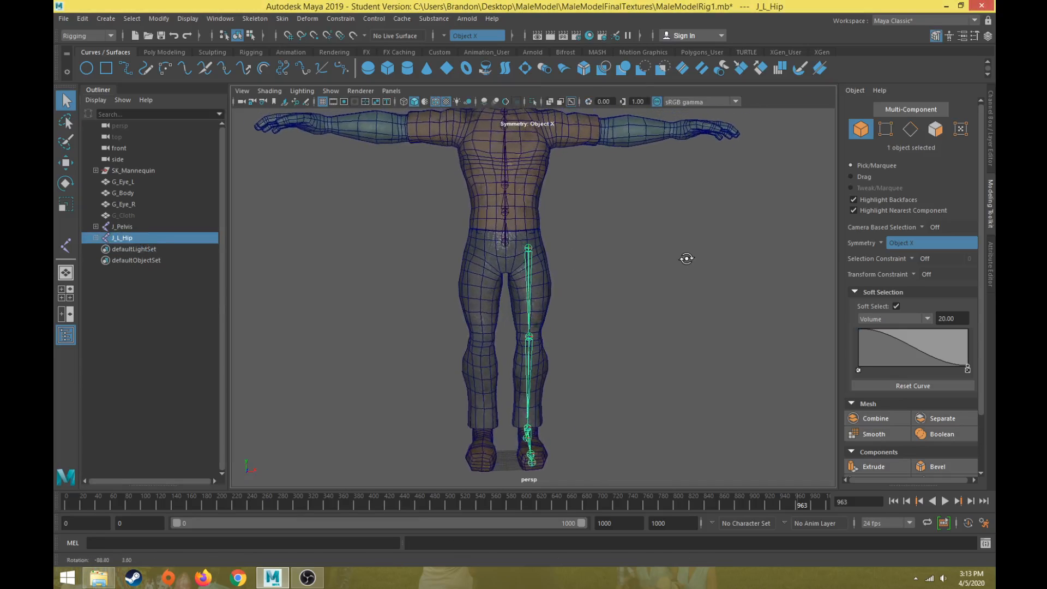
pyautogui.scroll(-3, 551, 289)
pyautogui.scroll(4, 557, 288)
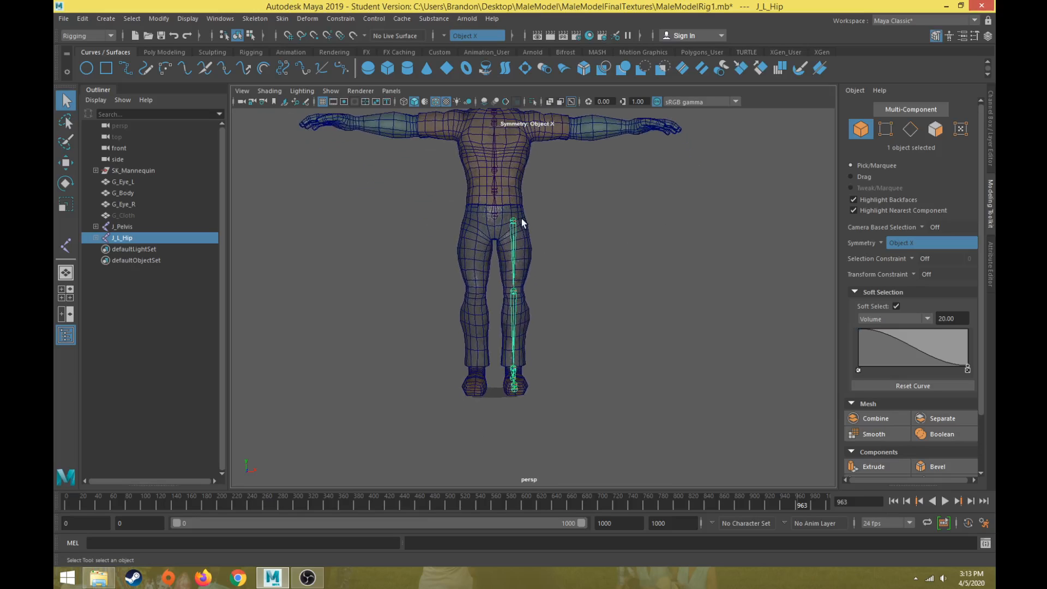
pyautogui.keyDown('alt'); pyautogui.moveTo(557, 288); pyautogui.dragTo(535, 255); pyautogui.keyUp('alt')
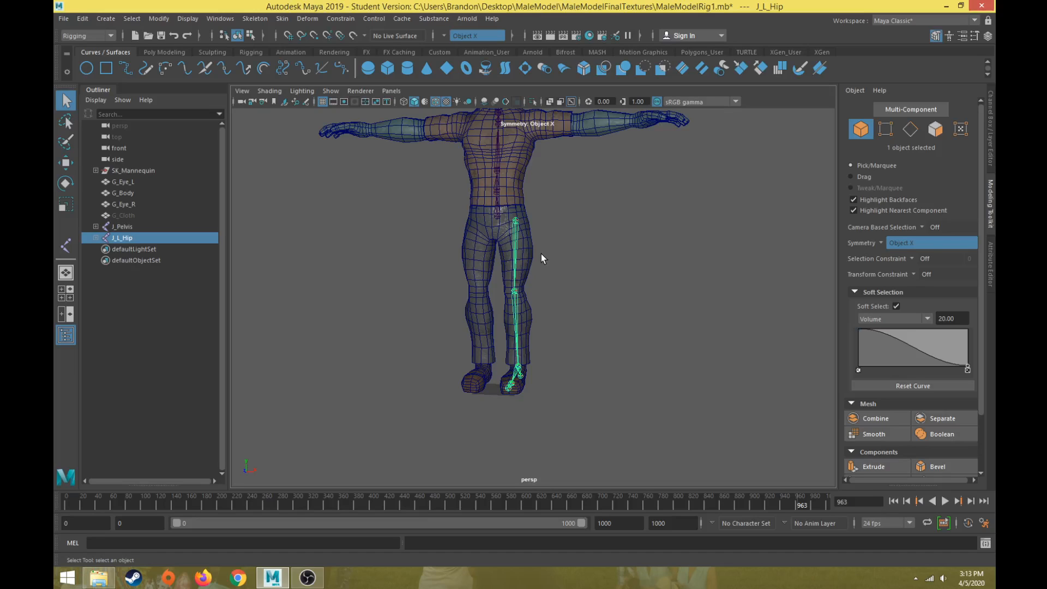
pyautogui.keyDown('alt'); pyautogui.moveTo(519, 296); pyautogui.dragTo(519, 321); pyautogui.keyUp('alt')
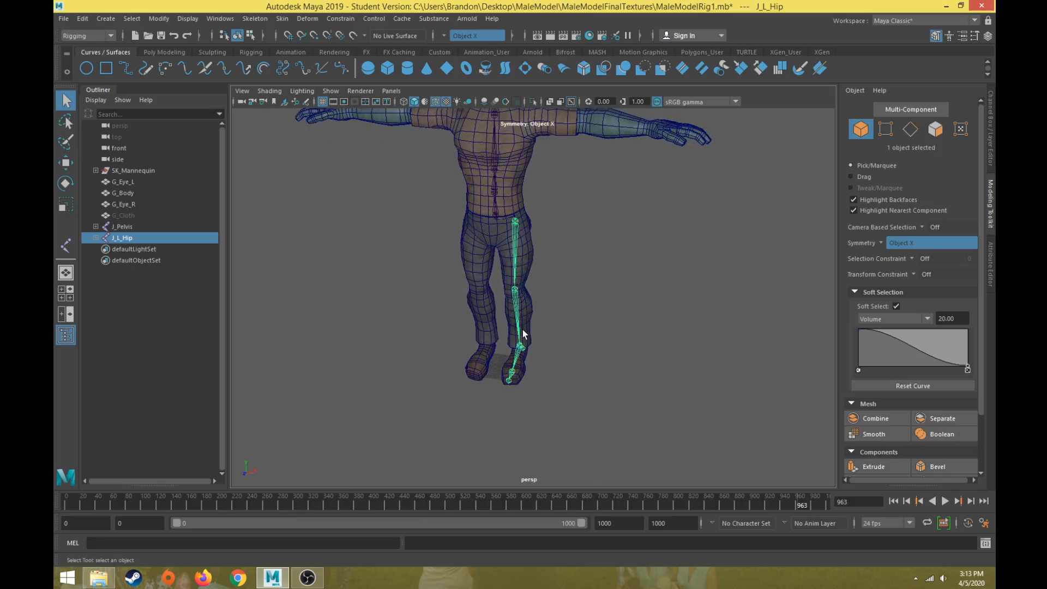
pyautogui.scroll(2, 524, 273)
pyautogui.keyDown('alt'); pyautogui.moveTo(526, 268); pyautogui.dragTo(551, 267); pyautogui.keyUp('alt')
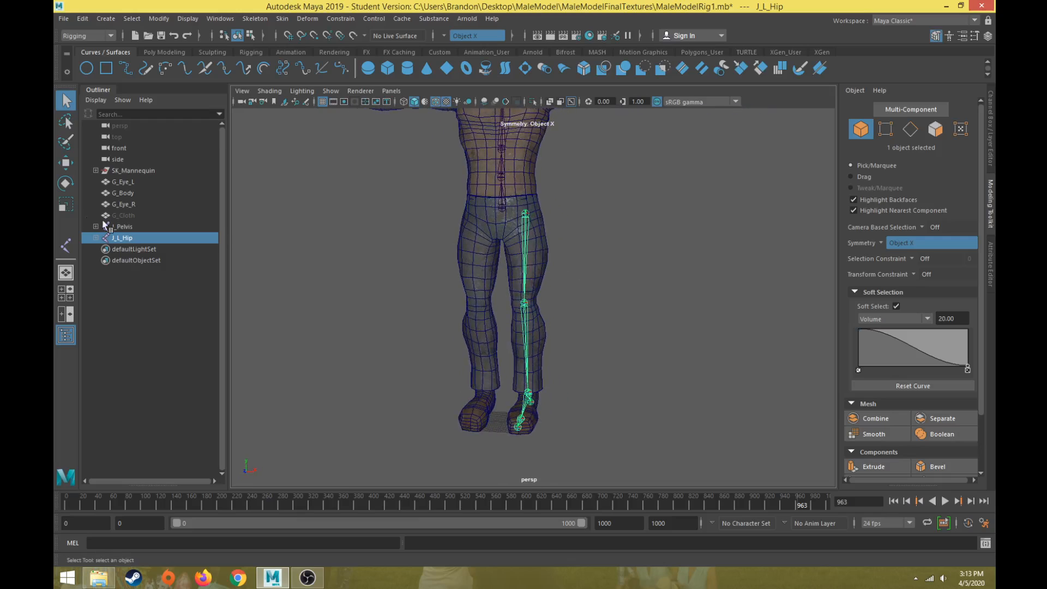
pyautogui.click(96, 237)
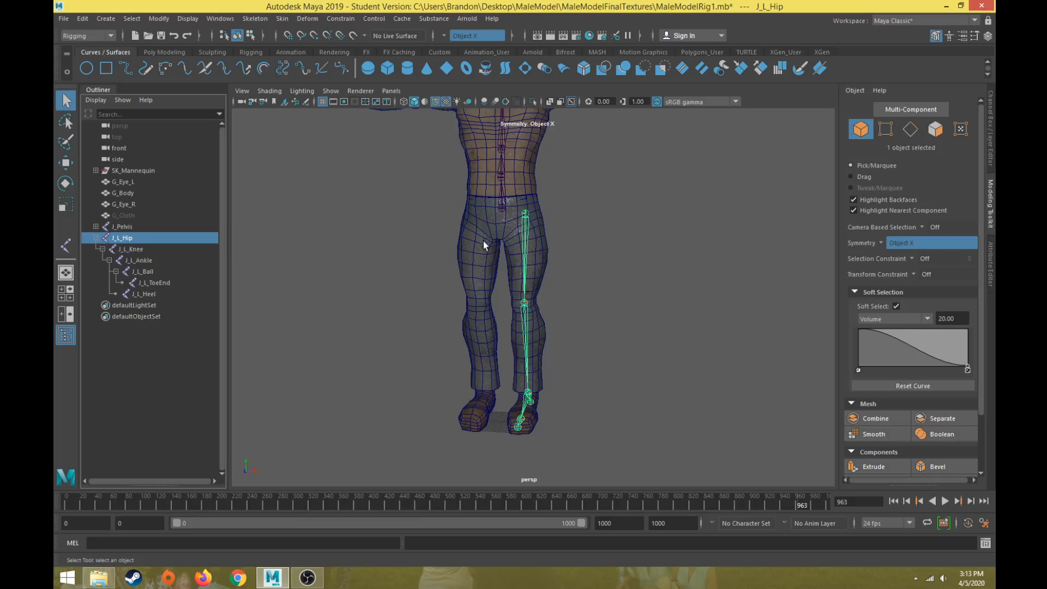
pyautogui.scroll(3, 480, 237)
pyautogui.keyDown('alt'); pyautogui.moveTo(469, 228); pyautogui.dragTo(547, 390, button='middle'); pyautogui.keyUp('alt')
pyautogui.scroll(-2, 600, 257)
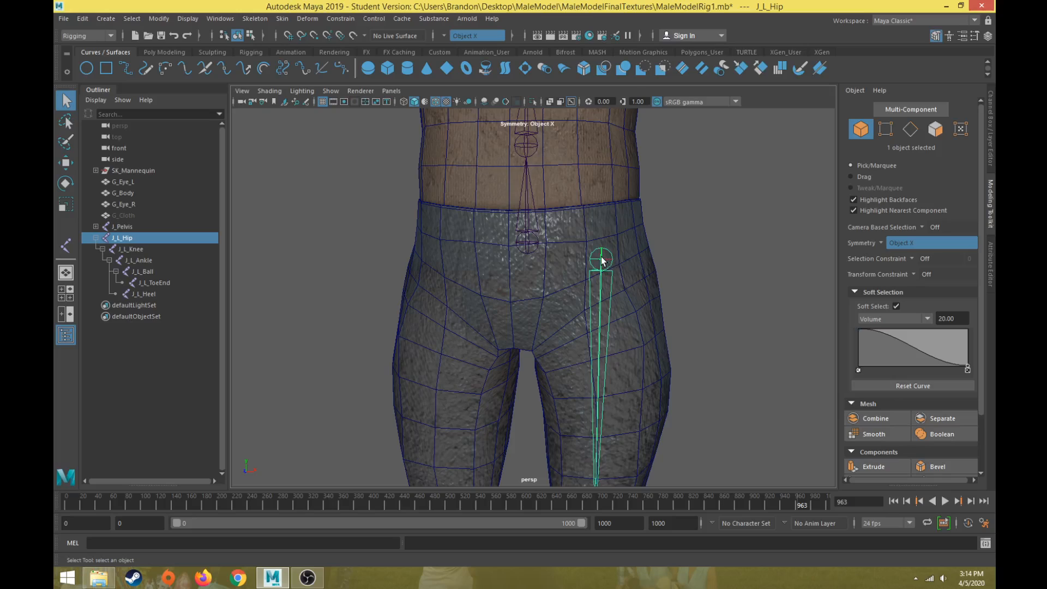
# Parent the left hip joint under the pelvis joint and expand the J_Pelvis hierarchy.
pyautogui.keyDown('shift'); pyautogui.click(536, 246); pyautogui.keyUp('shift')
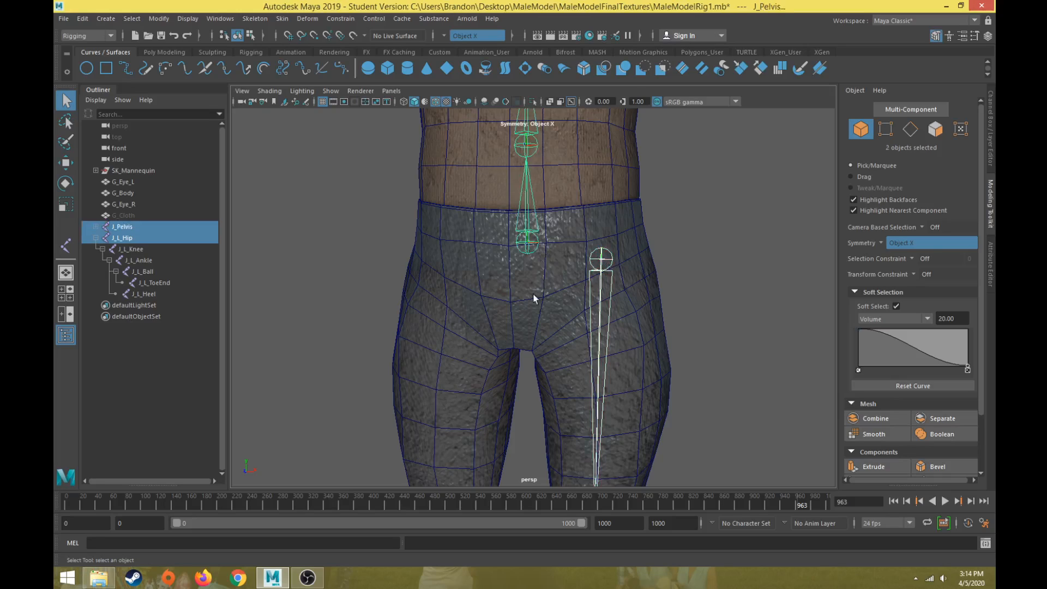
pyautogui.press('p')
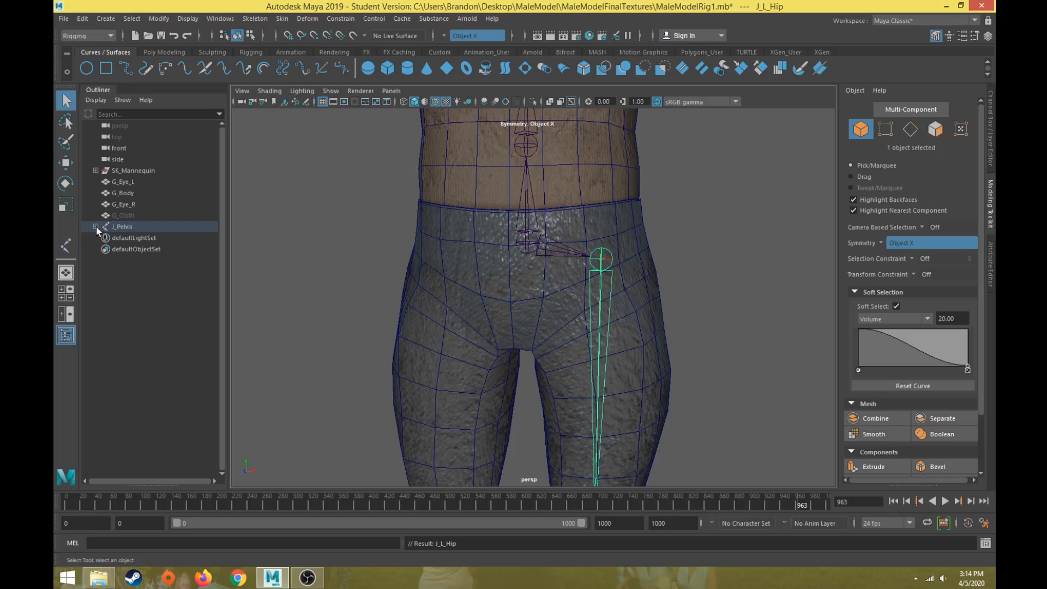
pyautogui.click(96, 226)
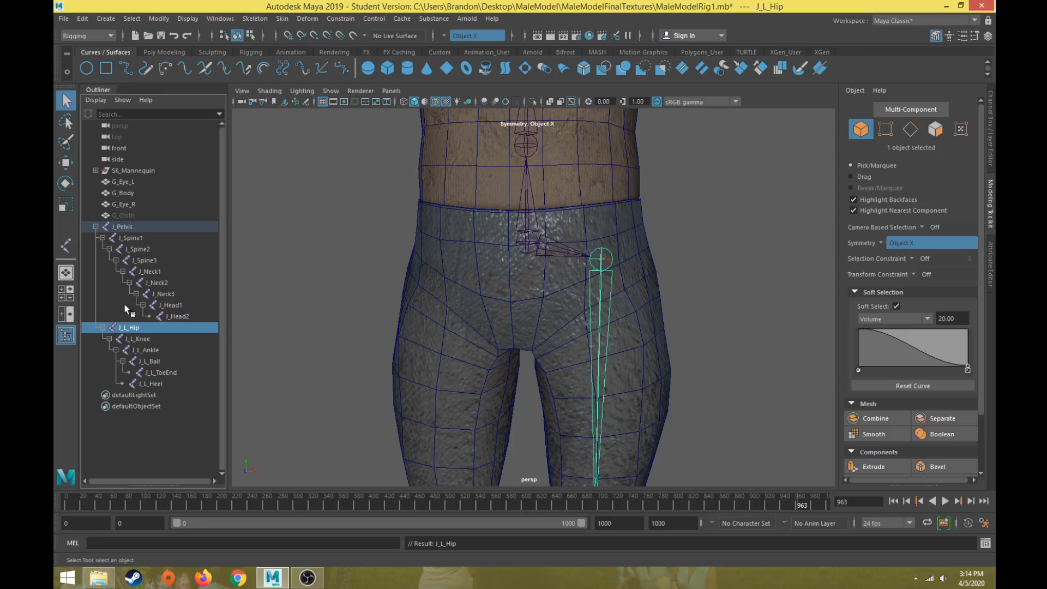
# Examine the pelvis joint's hierarchy and its connection to the spine and left leg chains on the body.
pyautogui.click(131, 225)
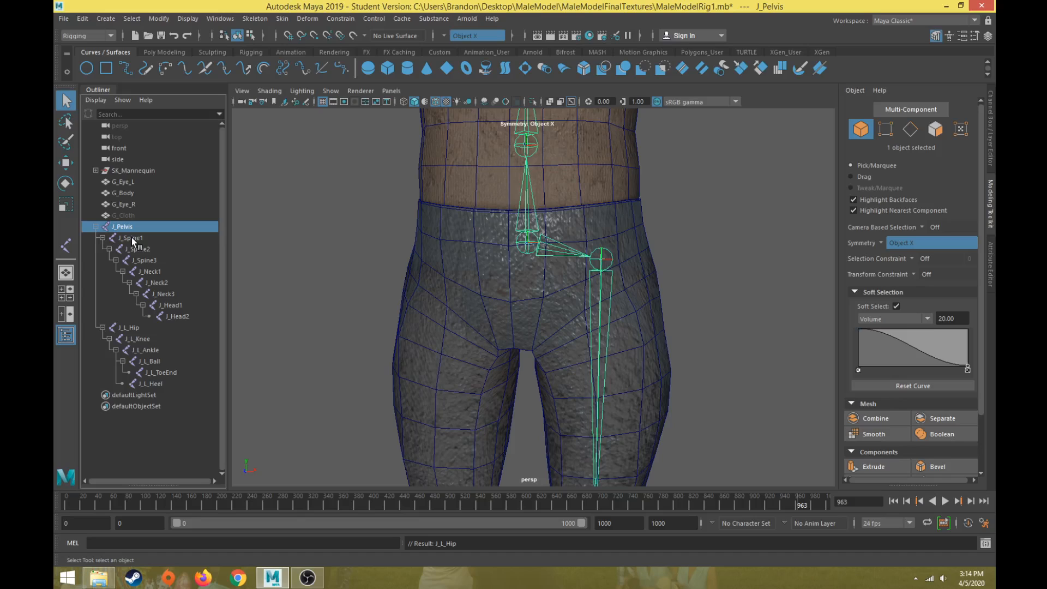
pyautogui.click(132, 237)
pyautogui.click(127, 227)
pyautogui.press('f')
pyautogui.scroll(2, 555, 343)
pyautogui.scroll(-2, 603, 331)
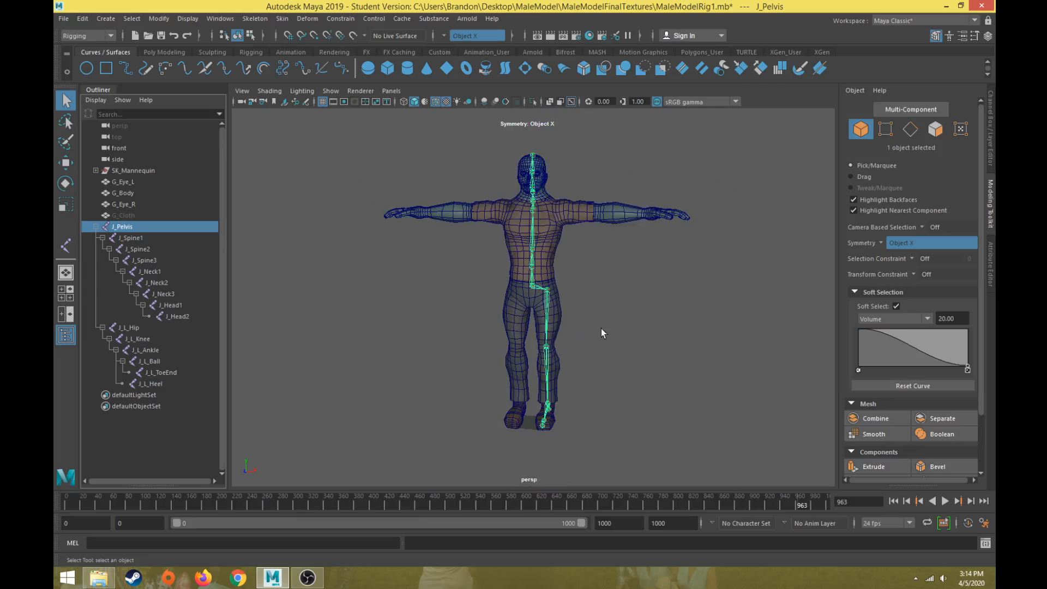
pyautogui.keyDown('alt'); pyautogui.moveTo(602, 331); pyautogui.dragTo(580, 327); pyautogui.keyUp('alt')
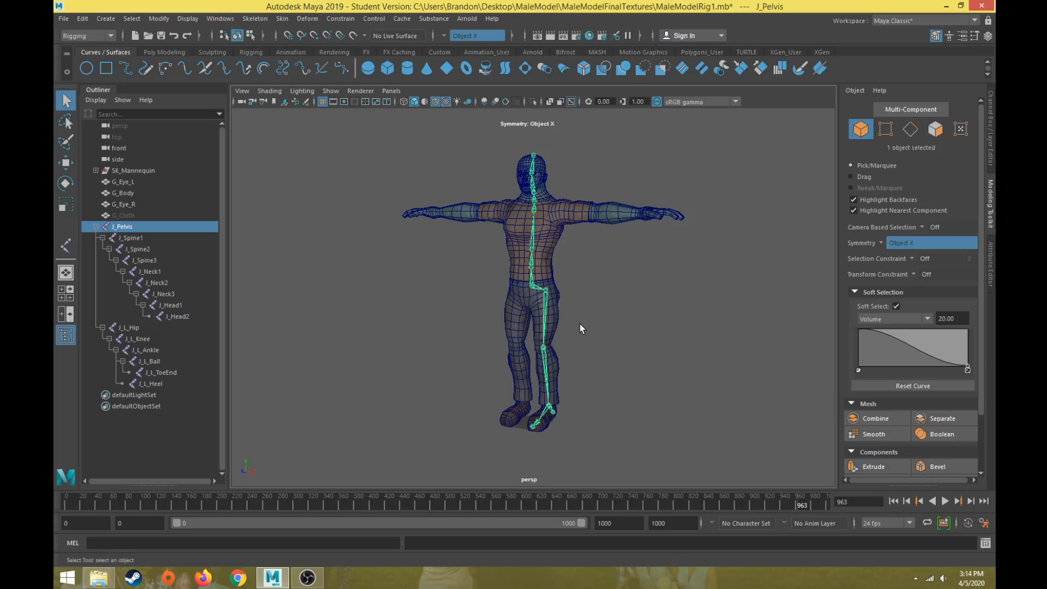
pyautogui.press('f')
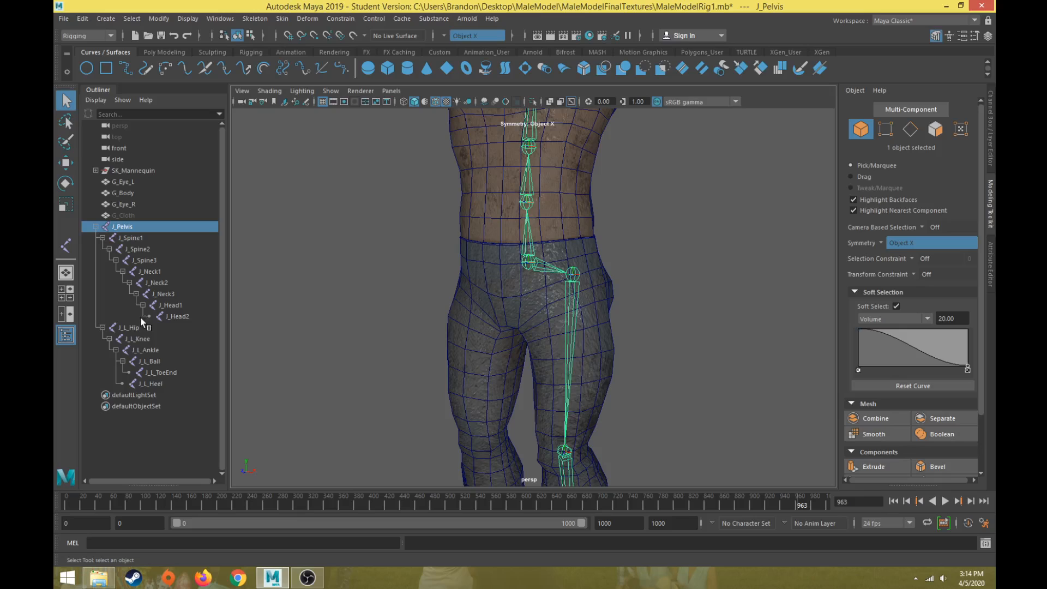
# Open the Mirror Joints options for the left hip joint, with L as the name search and R as the replacement.
pyautogui.click(140, 326)
pyautogui.scroll(-5, 430, 376)
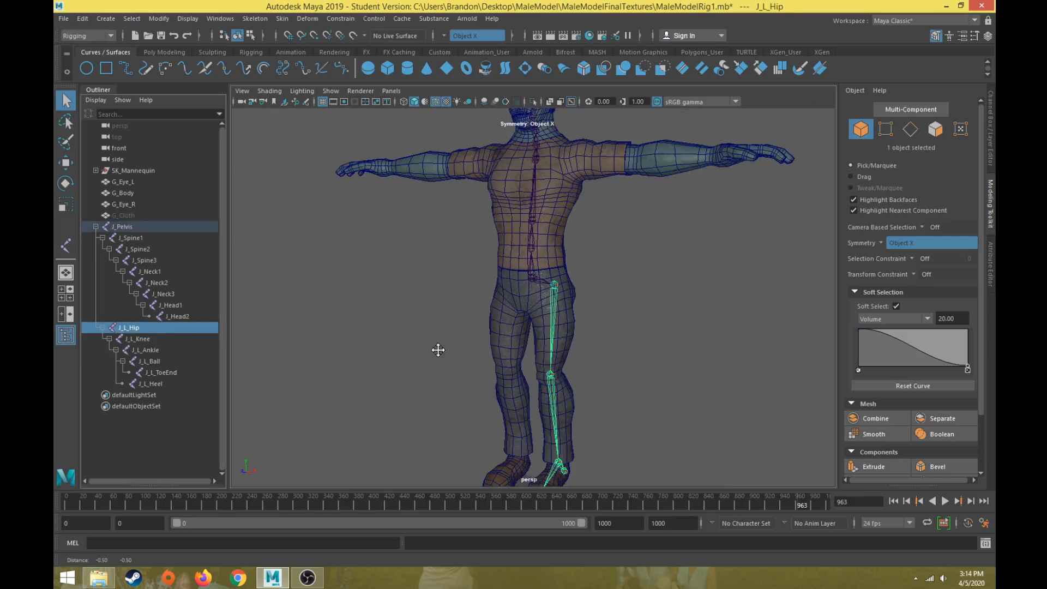
pyautogui.keyDown('alt'); pyautogui.moveTo(438, 349); pyautogui.dragTo(480, 304, button='middle'); pyautogui.keyUp('alt')
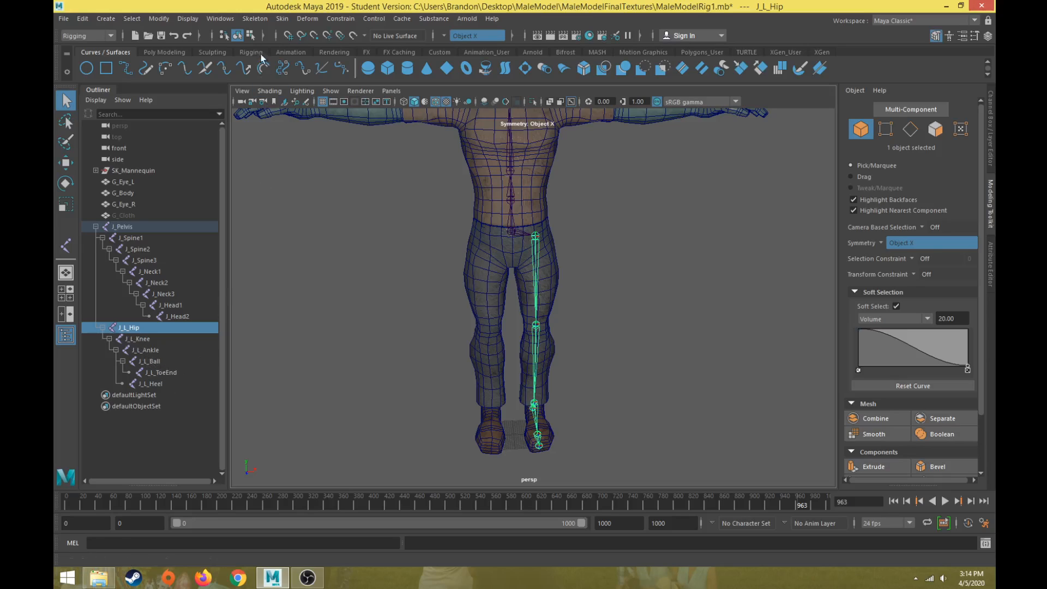
pyautogui.click(266, 21)
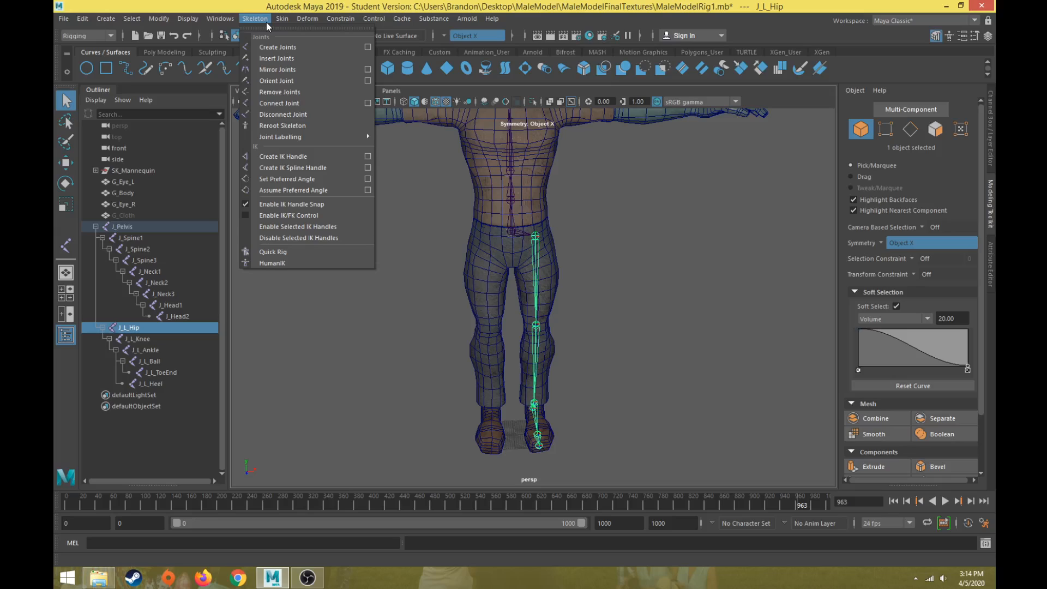
pyautogui.click(368, 70)
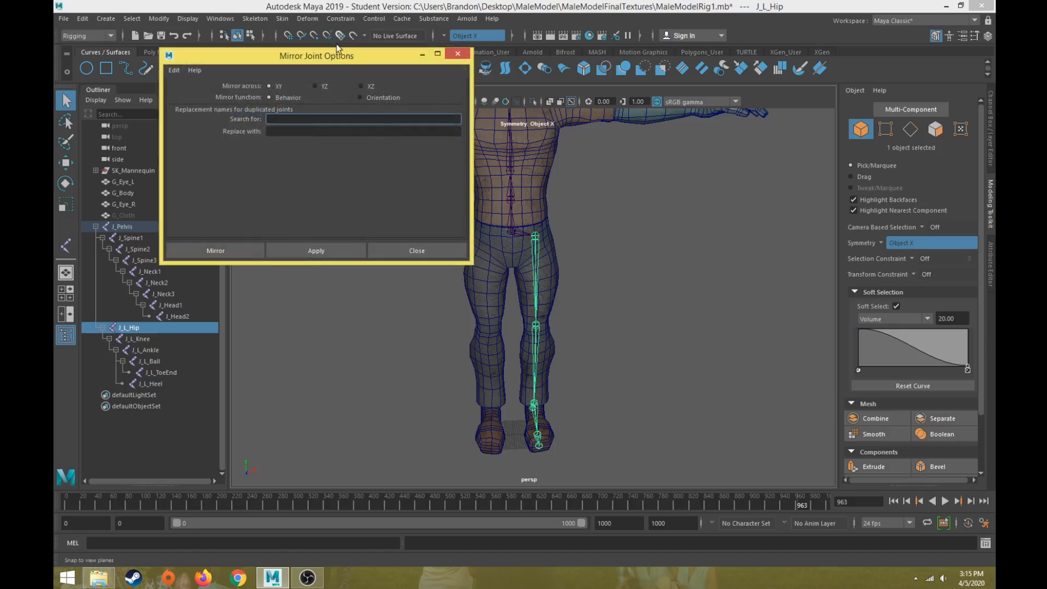
pyautogui.moveTo(337, 50); pyautogui.dragTo(283, 34)
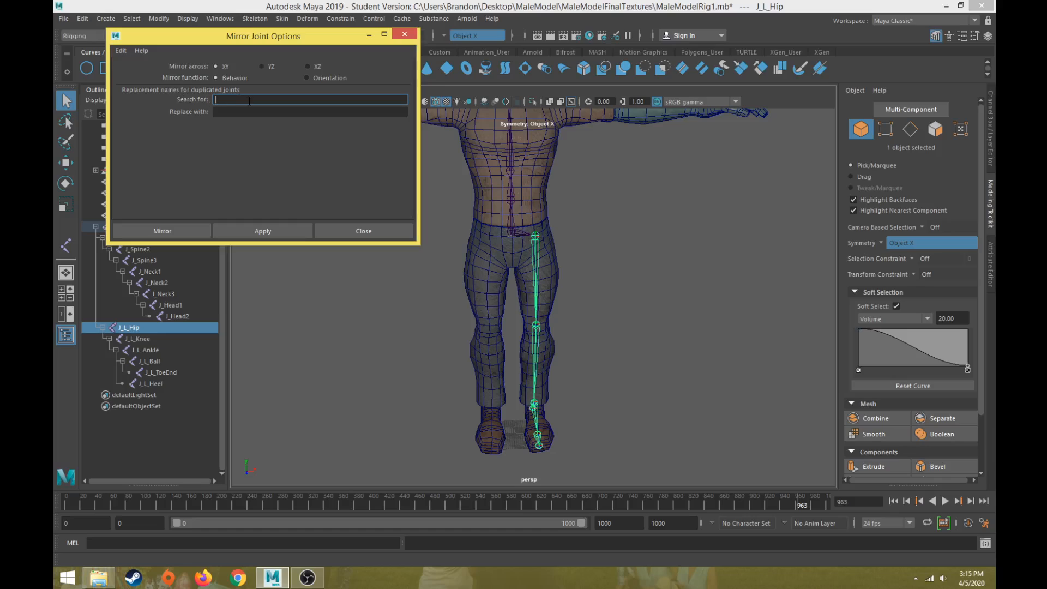
pyautogui.write('L')
pyautogui.click(228, 112)
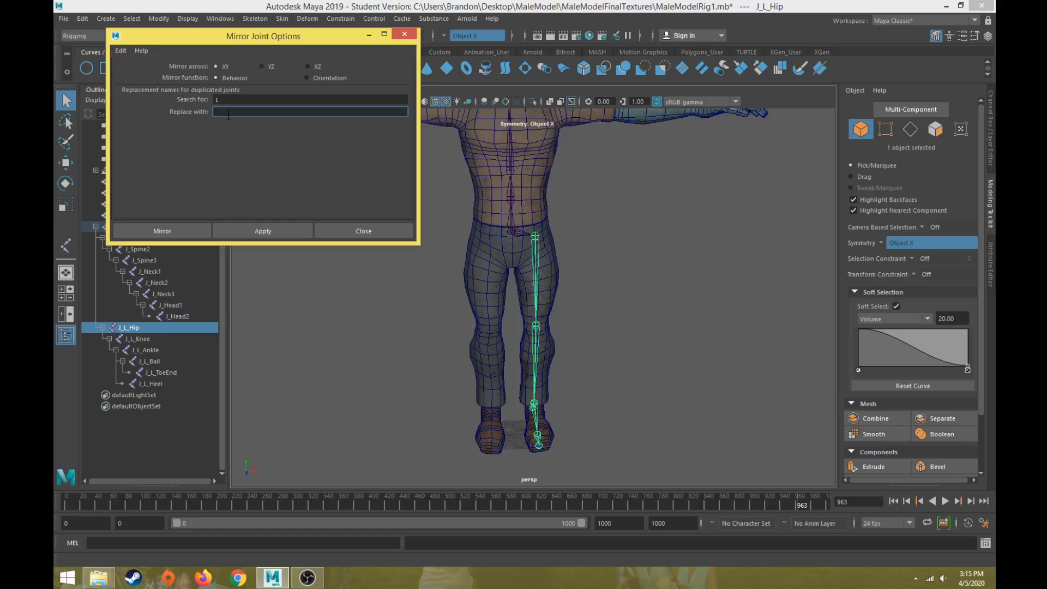
pyautogui.write('R')
# Try mirroring the left leg joint chain across the XY plane with the Behavior function, and undo the mirror.
pyautogui.keyDown('alt'); pyautogui.moveTo(546, 308); pyautogui.dragTo(565, 328); pyautogui.keyUp('alt')
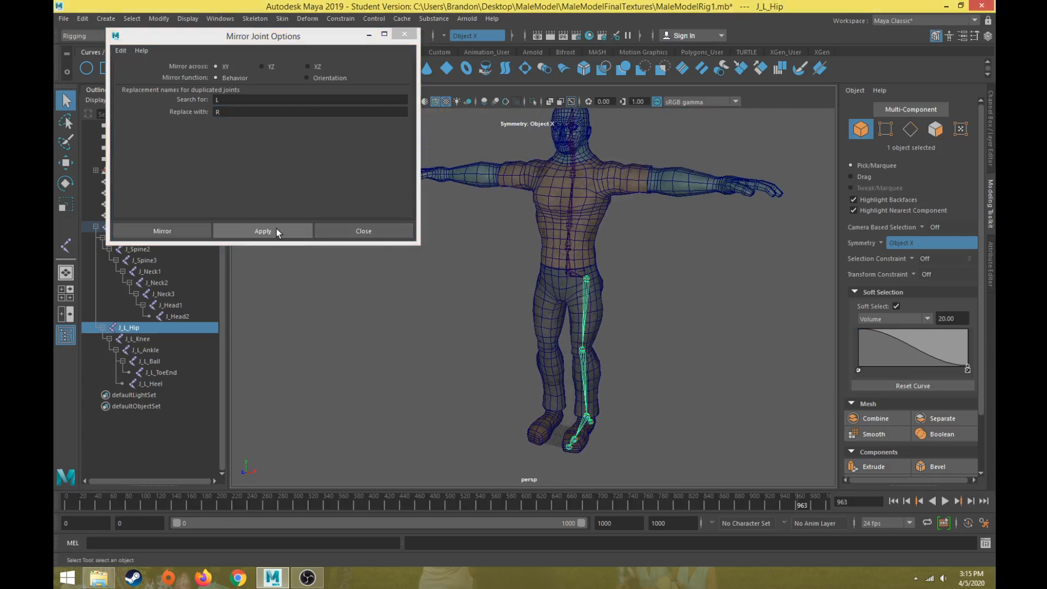
pyautogui.keyDown('alt'); pyautogui.moveTo(673, 343); pyautogui.dragTo(594, 349); pyautogui.keyUp('alt')
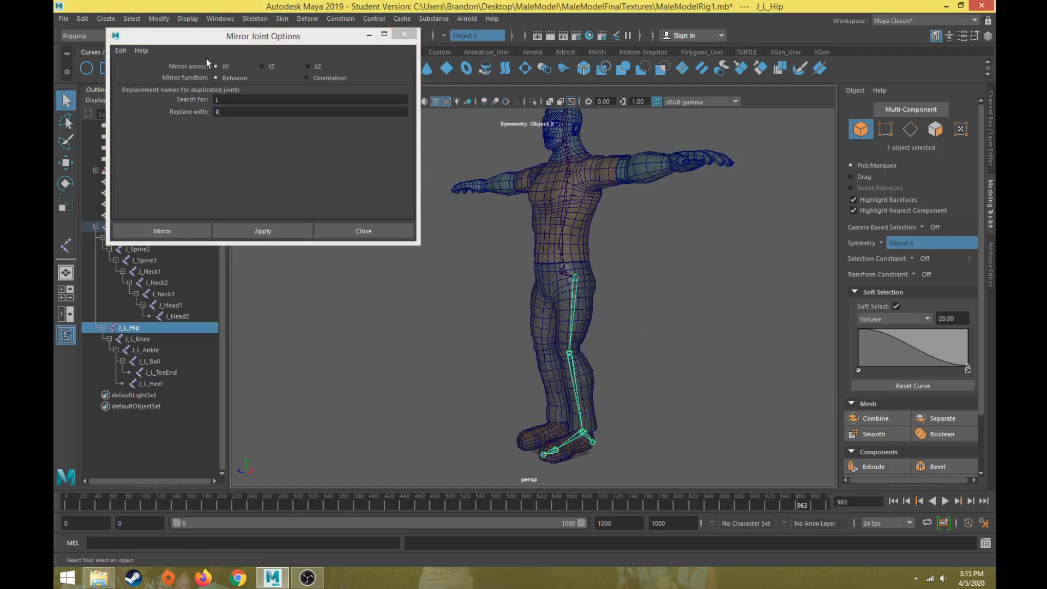
pyautogui.click(286, 232)
pyautogui.keyDown('alt'); pyautogui.moveTo(420, 304); pyautogui.dragTo(363, 306); pyautogui.keyUp('alt')
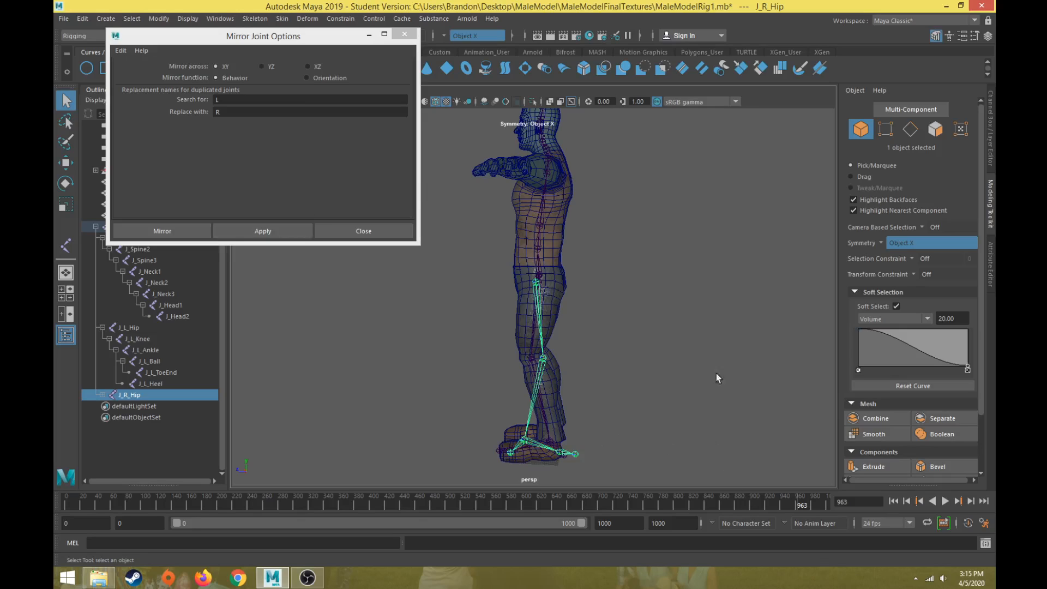
pyautogui.keyDown('alt'); pyautogui.moveTo(591, 370); pyautogui.dragTo(616, 342, button='middle'); pyautogui.keyUp('alt')
pyautogui.hotkey('ctrl', 'z')
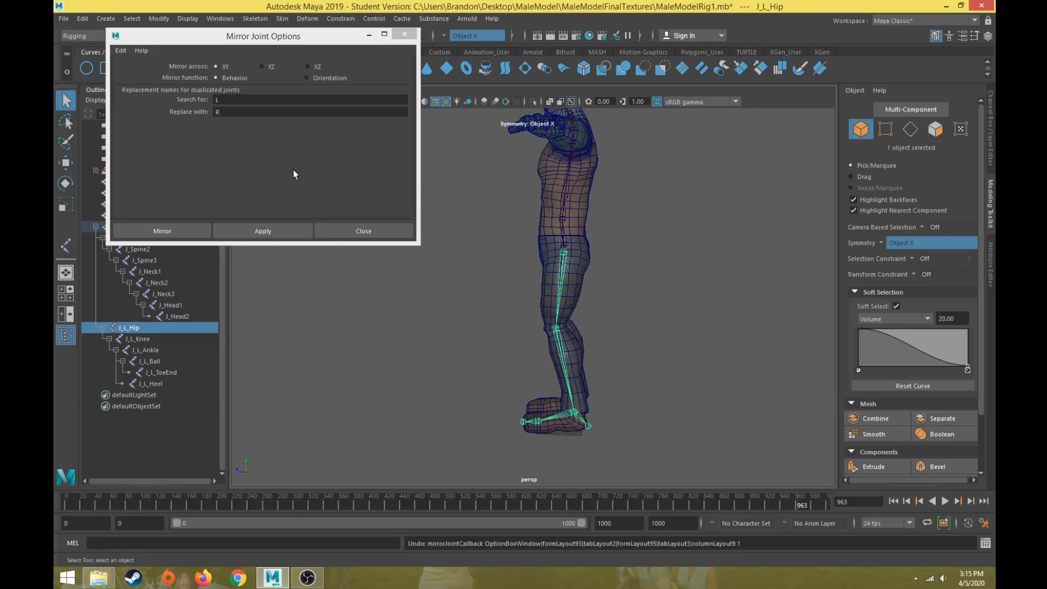
# Try mirroring the left leg joint chain across the YZ plane, look at it from the front, and undo the mirror.
pyautogui.click(266, 69)
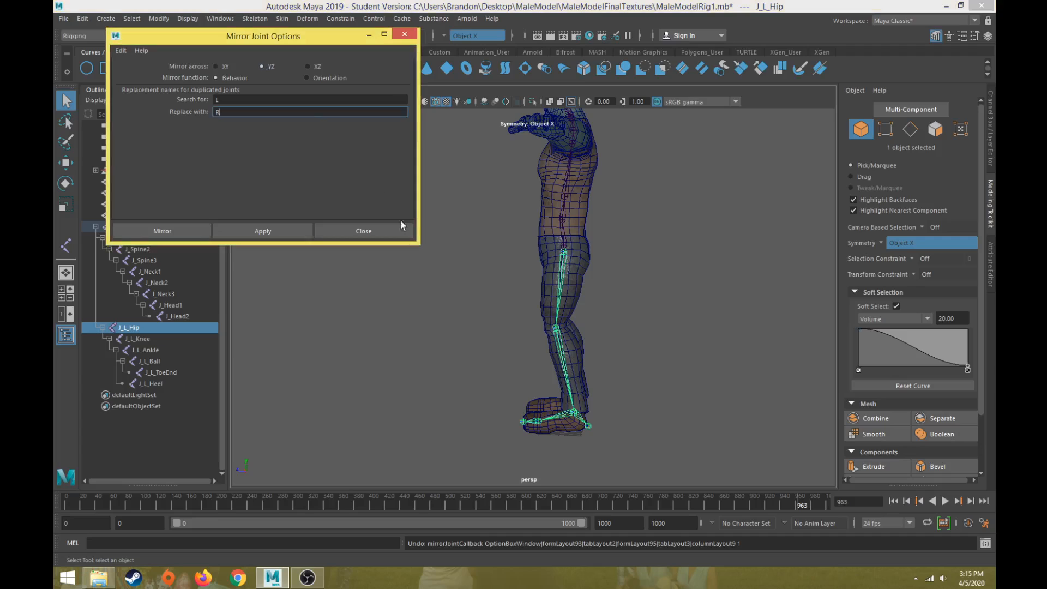
pyautogui.click(279, 231)
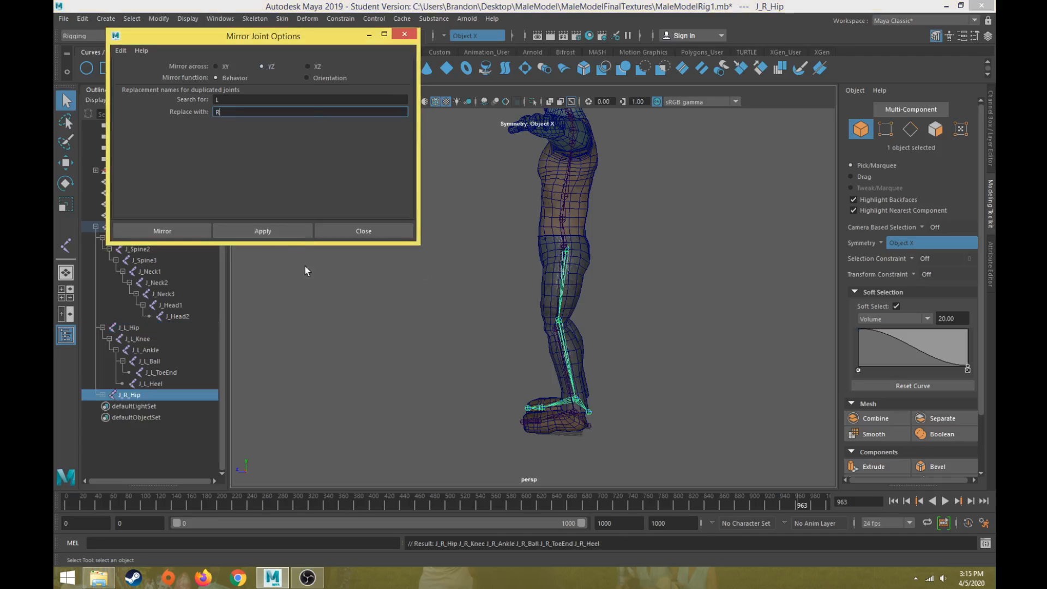
pyautogui.keyDown('alt'); pyautogui.moveTo(480, 355); pyautogui.dragTo(502, 369); pyautogui.keyUp('alt')
pyautogui.hotkey('ctrl', 'z')
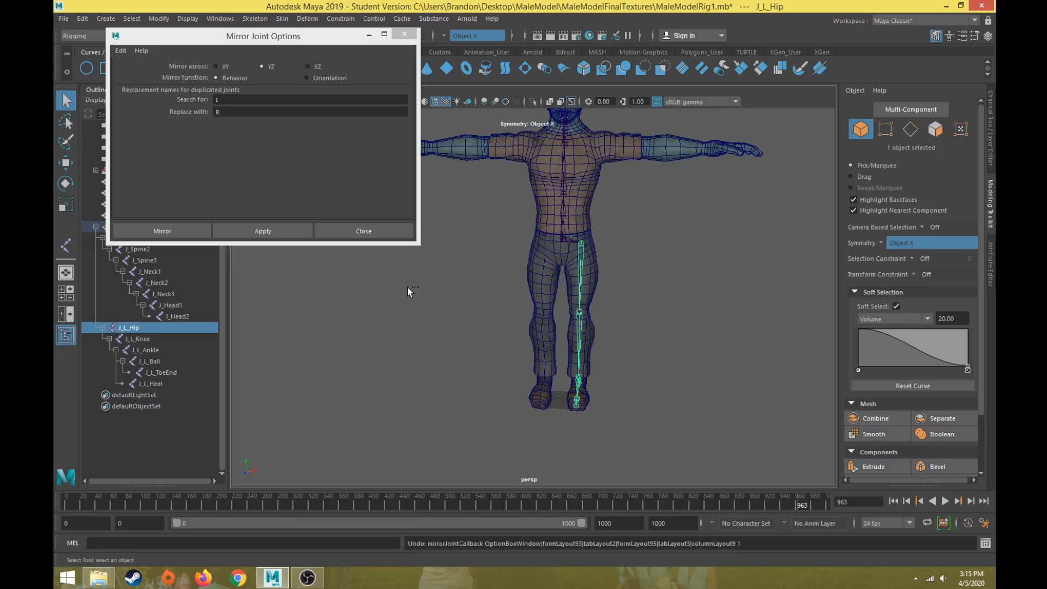
# Try mirroring the left leg joint chain across the XZ plane, and undo the mirror.
pyautogui.click(308, 66)
pyautogui.click(299, 233)
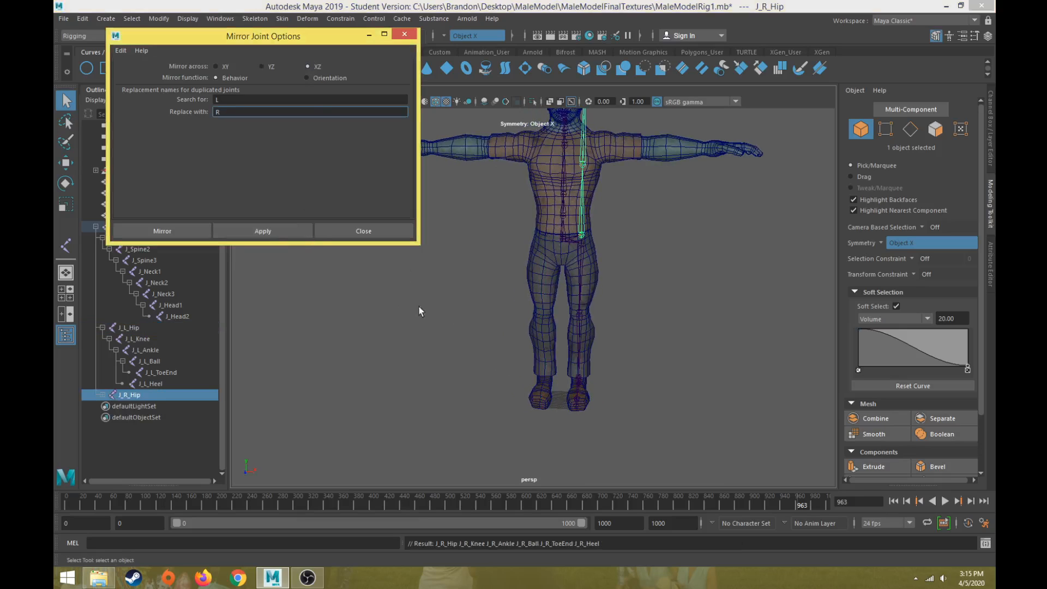
pyautogui.keyDown('alt'); pyautogui.moveTo(420, 309); pyautogui.dragTo(548, 334); pyautogui.keyUp('alt')
pyautogui.scroll(-3, 522, 306)
pyautogui.scroll(2, 526, 341)
pyautogui.hotkey('ctrl', 'z')
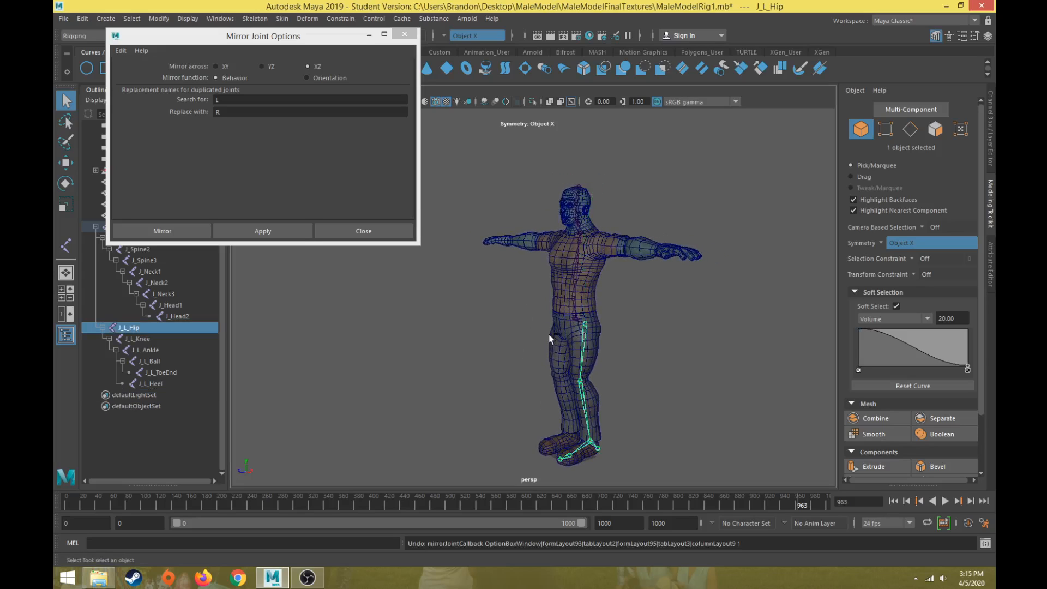
# Mirror the left leg joint chain across the YZ plane with renaming from L to R, and expand the J_R_Hip hierarchy.
pyautogui.click(270, 68)
pyautogui.keyDown('alt'); pyautogui.moveTo(473, 417); pyautogui.dragTo(624, 380); pyautogui.keyUp('alt')
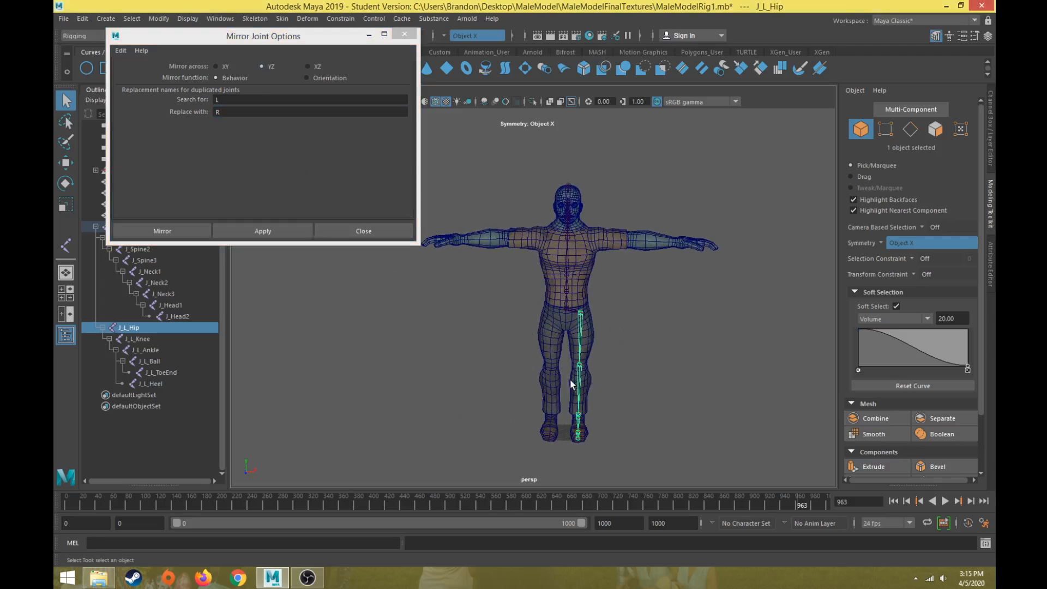
pyautogui.scroll(4, 528, 332)
pyautogui.click(283, 236)
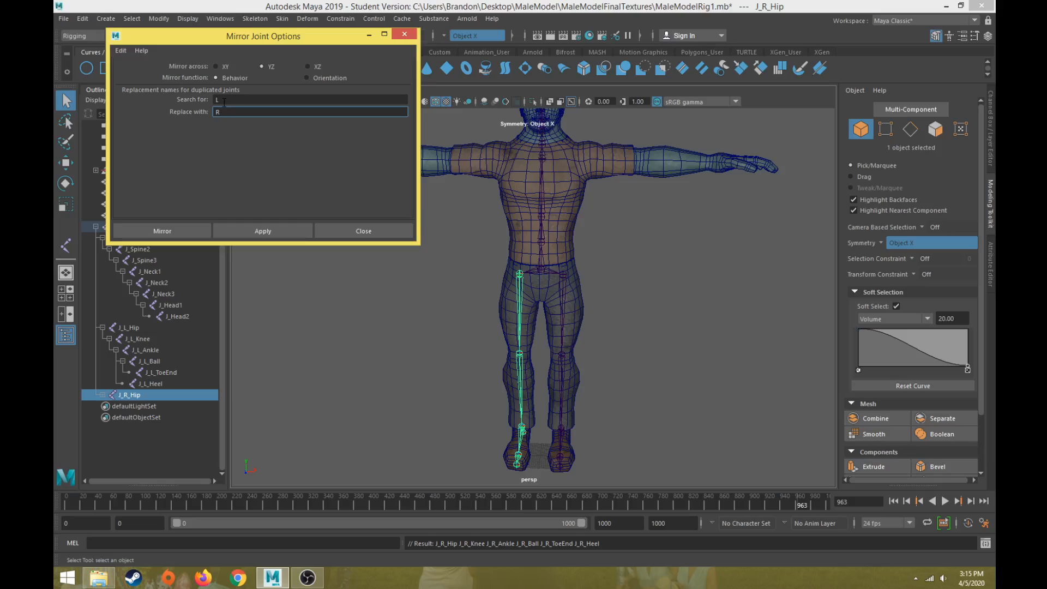
pyautogui.click(102, 397)
pyautogui.click(102, 395)
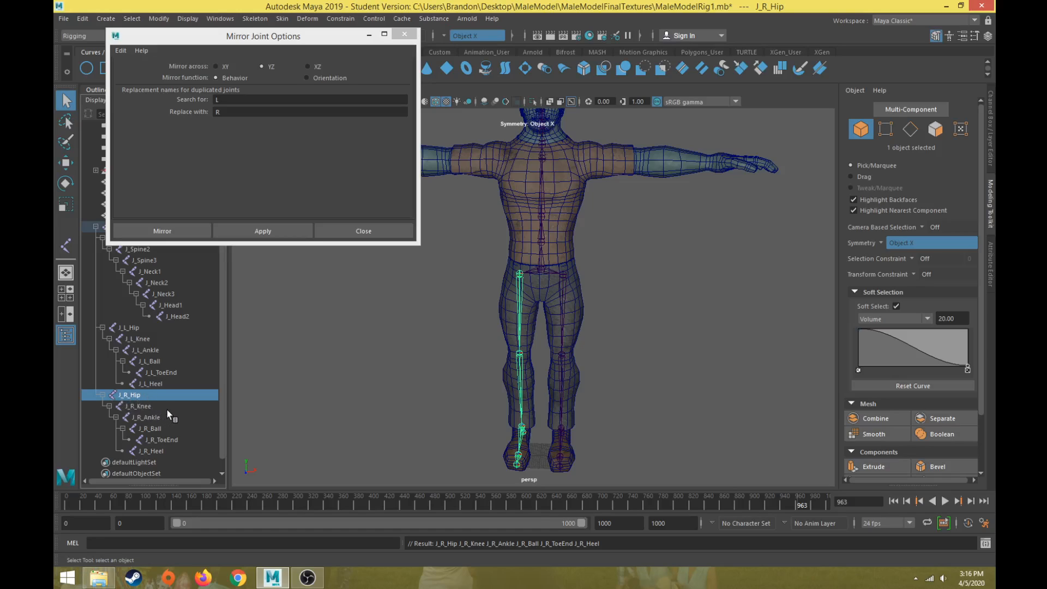
pyautogui.click(351, 232)
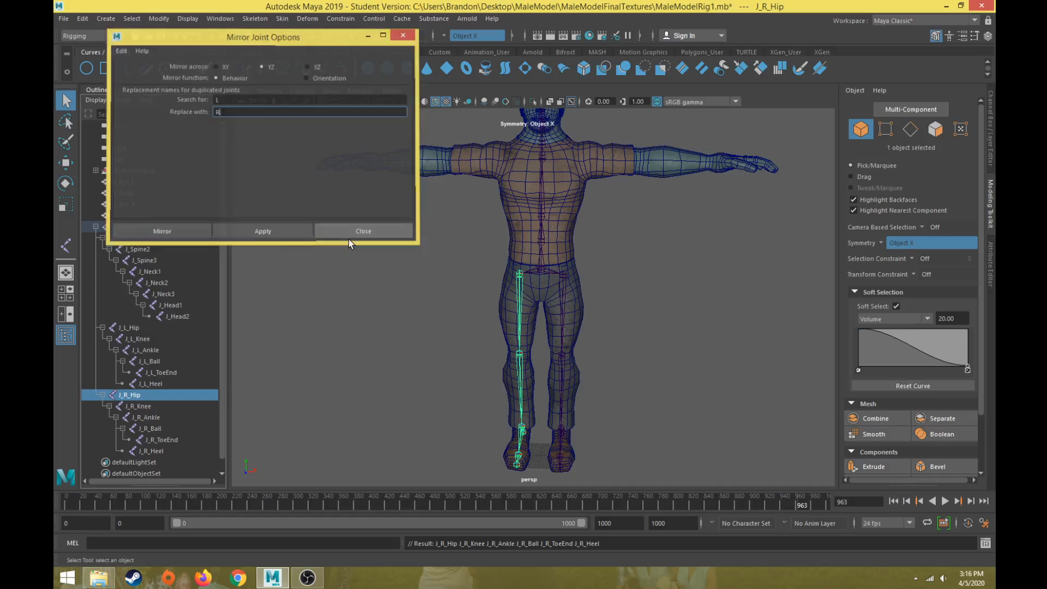
# Examine both legs' joint chains and the whole skeleton under the pelvis joint from several angles.
pyautogui.scroll(-3, 505, 336)
pyautogui.scroll(3, 501, 310)
pyautogui.keyDown('alt'); pyautogui.moveTo(501, 310); pyautogui.dragTo(528, 323); pyautogui.keyUp('alt')
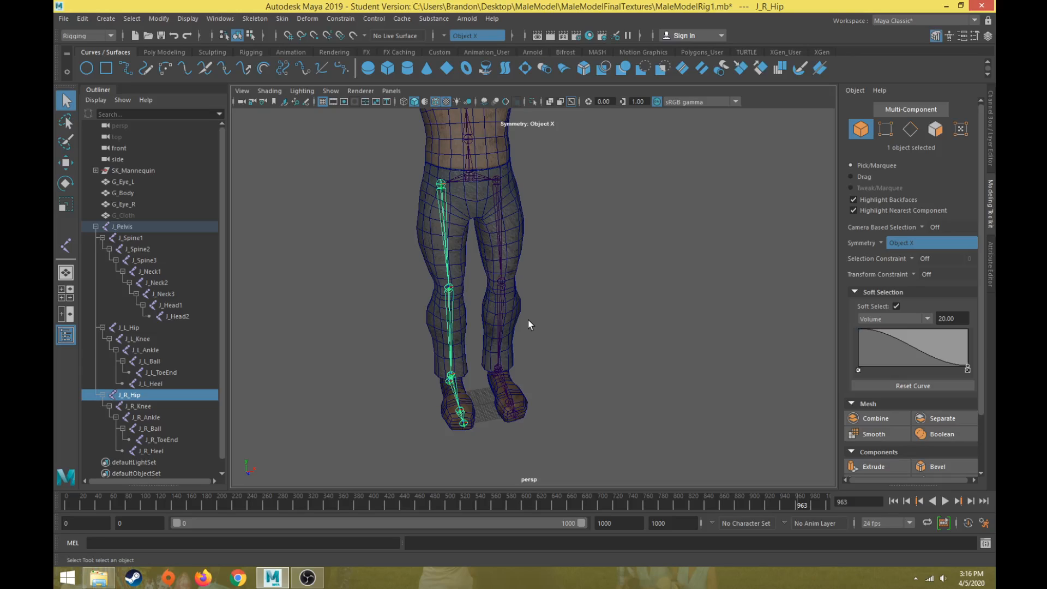
pyautogui.keyDown('alt'); pyautogui.moveTo(528, 320); pyautogui.dragTo(543, 306); pyautogui.keyUp('alt')
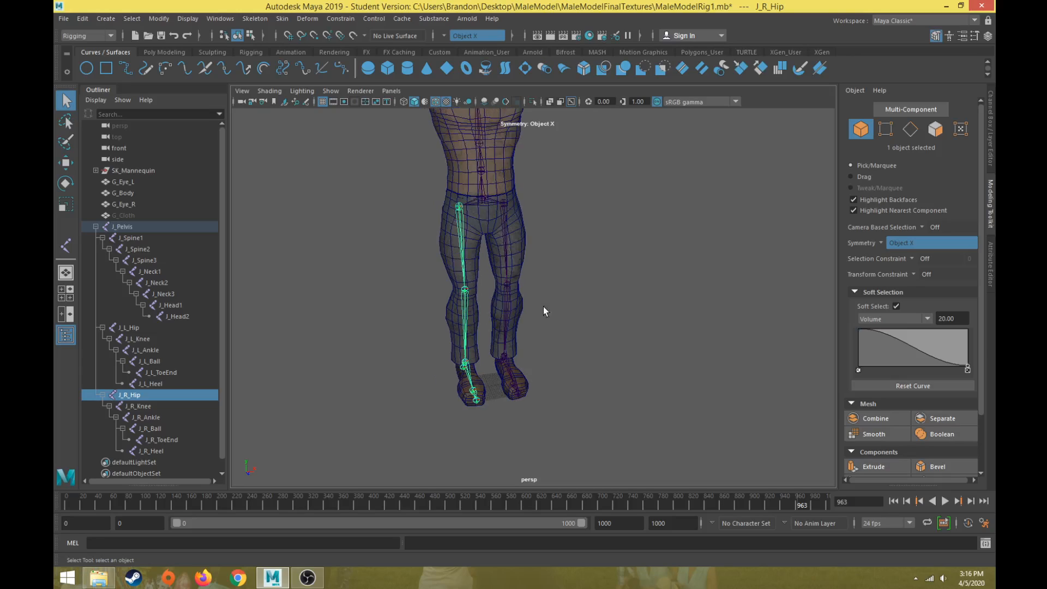
pyautogui.click(133, 226)
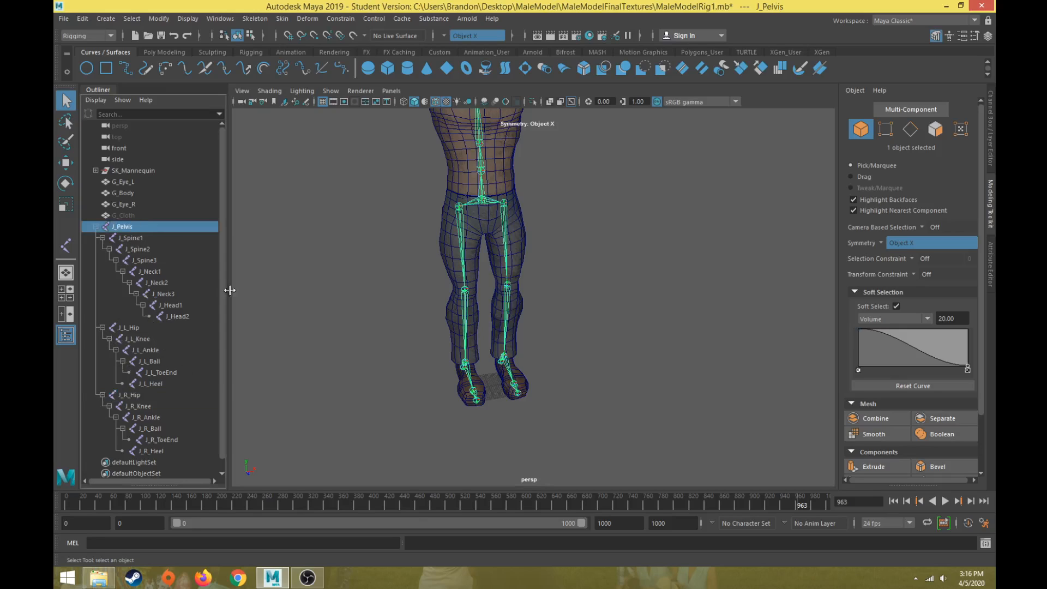
pyautogui.keyDown('alt'); pyautogui.moveTo(539, 221); pyautogui.dragTo(466, 238, button='right'); pyautogui.keyUp('alt')
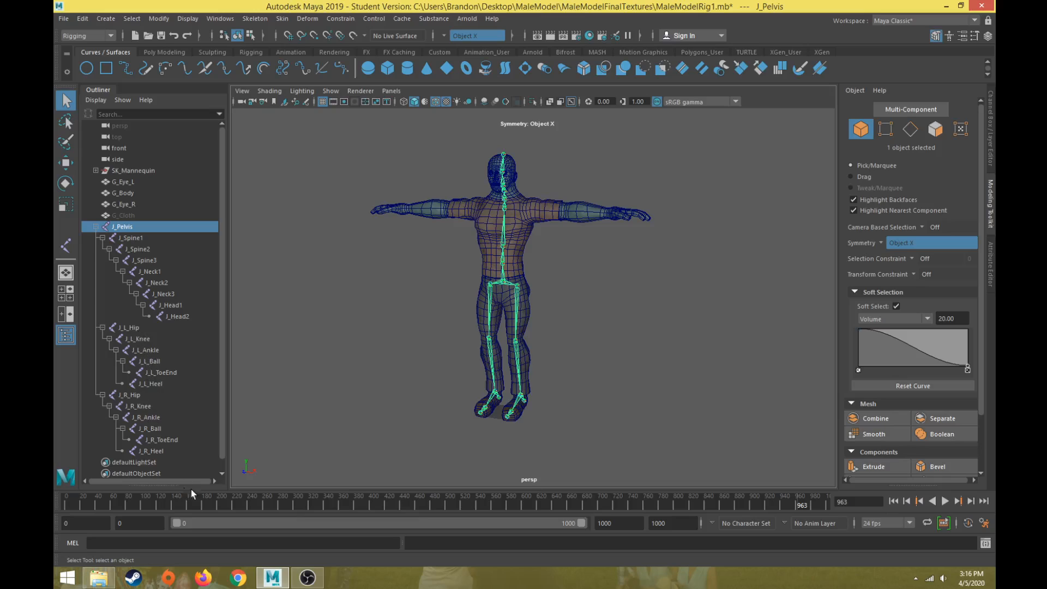
pyautogui.keyDown('alt'); pyautogui.moveTo(668, 396); pyautogui.dragTo(612, 400); pyautogui.keyUp('alt')
pyautogui.scroll(5, 580, 403)
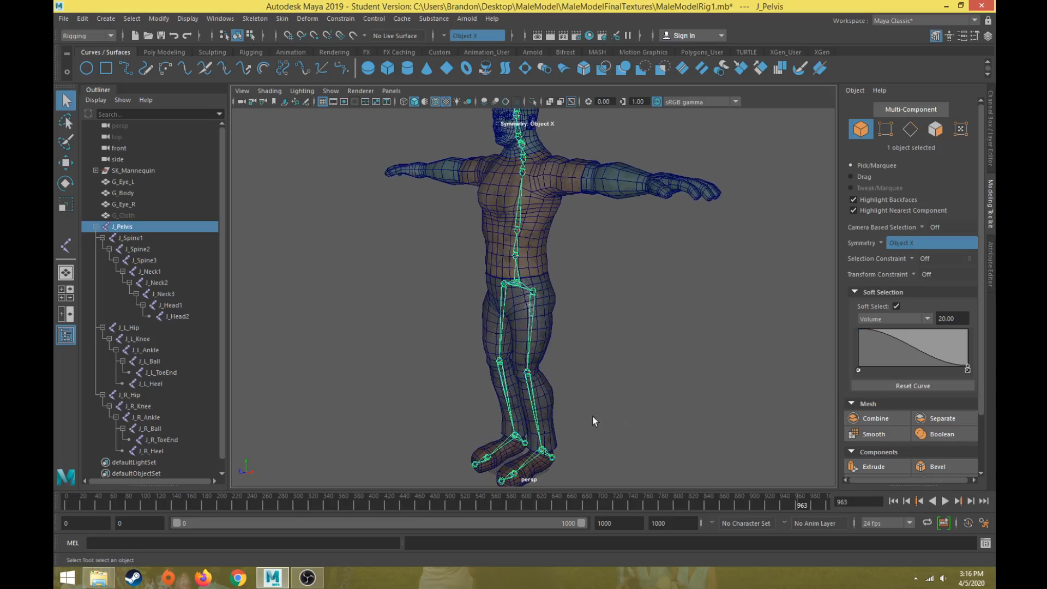